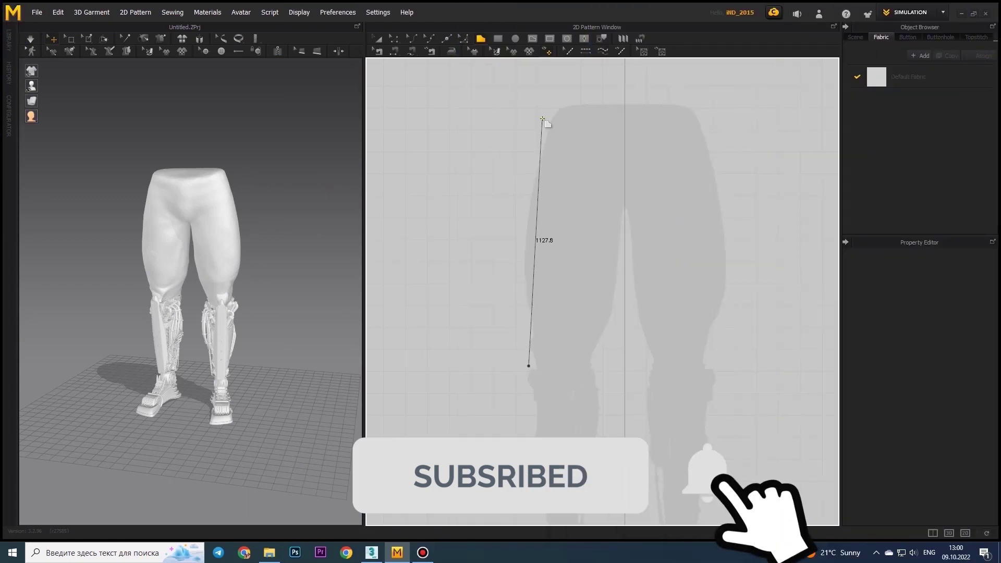
Place the next corner of the front trouser panel outline with its crotch split
{"action": "left_click", "coordinate": [542, 113]}
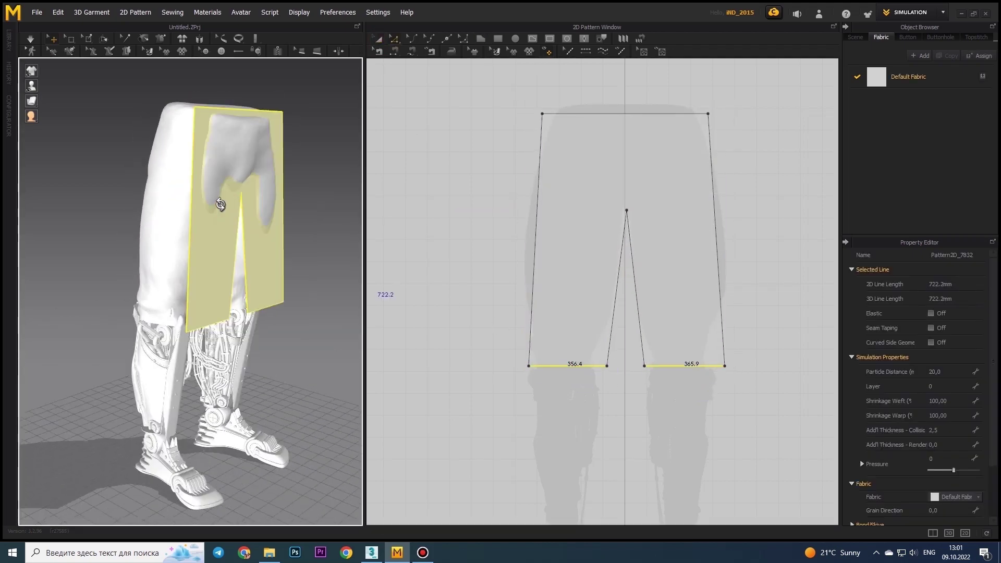
Paste a copy of the trouser panel beside the original and select both panels
{"action": "mouse_move", "coordinate": [219, 201]}
{"action": "right_mouse_down"}
{"action": "mouse_move", "coordinate": [296, 202]}
{"action": "mouse_move", "coordinate": [219, 204]}
{"action": "right_mouse_up"}
{"action": "key", "text": "a"}
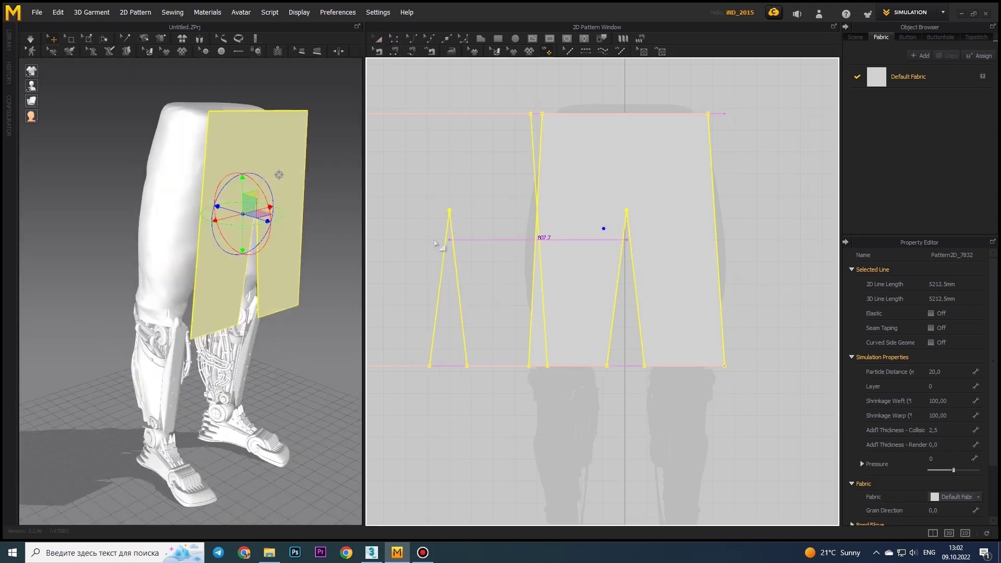
{"action": "left_click", "coordinate": [393, 243]}
{"action": "mouse_move", "coordinate": [105, 245]}
{"action": "right_mouse_down"}
{"action": "mouse_move", "coordinate": [164, 246]}
{"action": "mouse_move", "coordinate": [223, 197]}
{"action": "right_mouse_up"}
{"action": "left_click", "coordinate": [240, 197]}
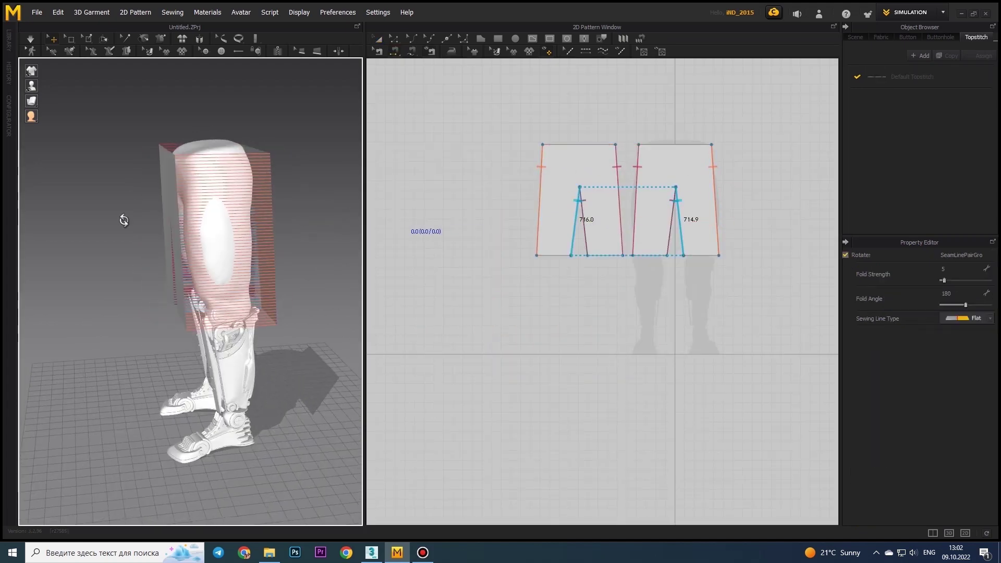
{"action": "left_click_drag", "start_coordinate": [382, 94], "coordinate": [756, 292]}
Drape the panels on the avatar and drag the four hem lines down to lengthen the legs
{"action": "left_click", "coordinate": [30, 39]}
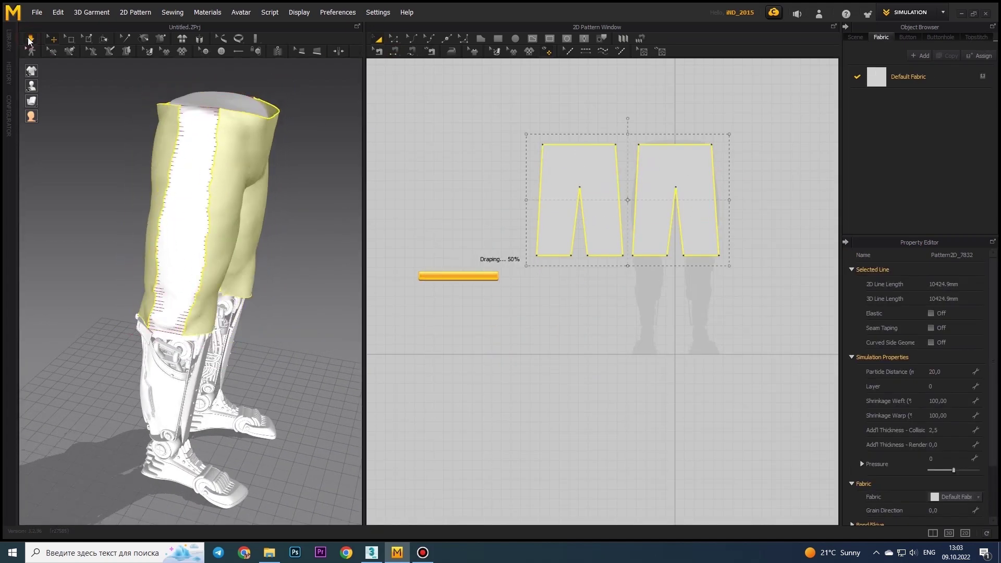
{"action": "scroll", "coordinate": [227, 327], "scroll_direction": "up", "scroll_amount": 5}
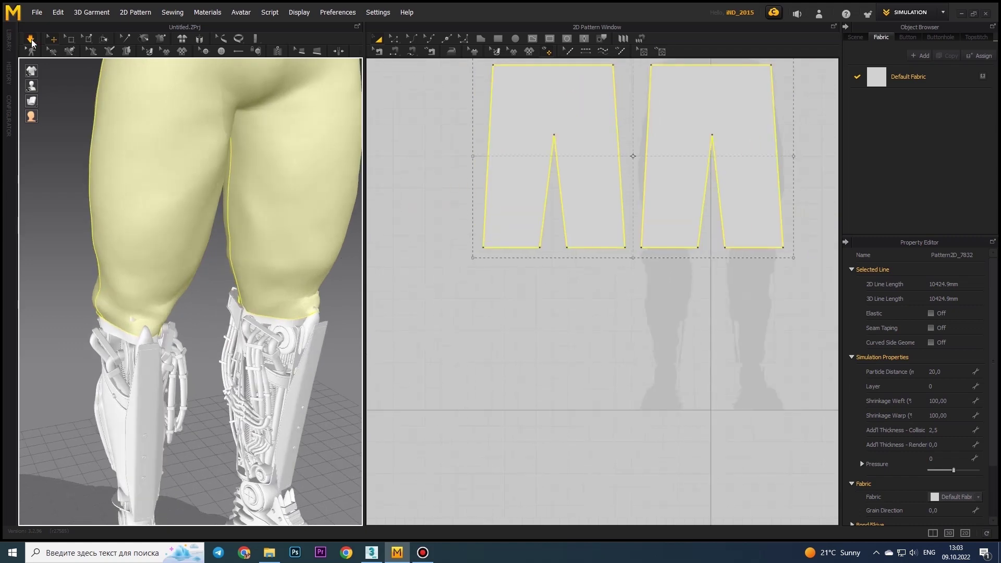
{"action": "key", "text": "z"}
{"action": "left_click_drag", "start_coordinate": [458, 230], "coordinate": [803, 271]}
{"action": "left_click_drag", "start_coordinate": [751, 248], "coordinate": [752, 262]}
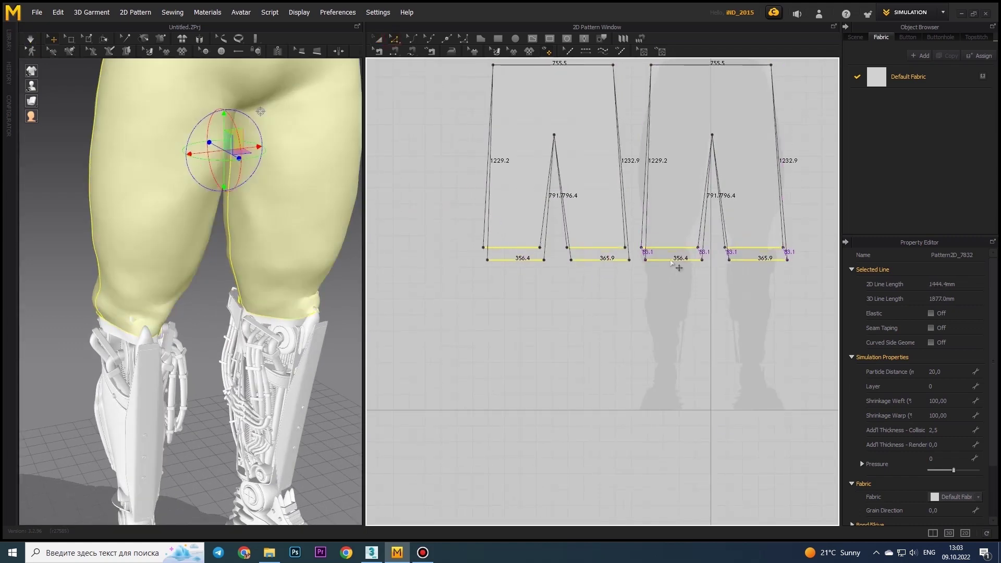
{"action": "key", "text": "space"}
{"action": "mouse_move", "coordinate": [328, 200]}
{"action": "right_mouse_down"}
{"action": "mouse_move", "coordinate": [152, 291]}
{"action": "mouse_move", "coordinate": [299, 182]}
{"action": "right_mouse_up"}
{"action": "right_click_drag", "start_coordinate": [257, 266], "coordinate": [313, 92]}
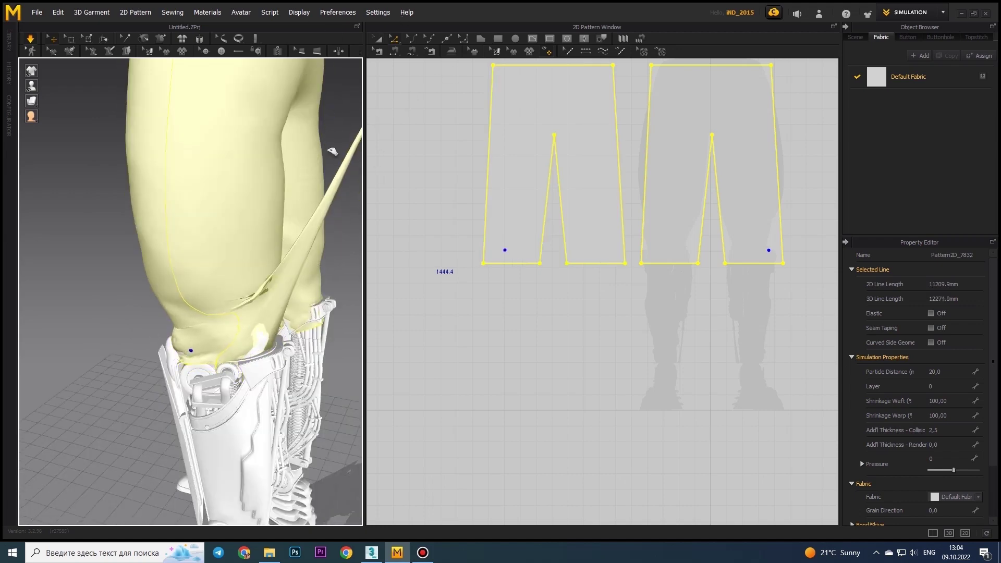
{"action": "right_click_drag", "start_coordinate": [264, 352], "coordinate": [312, 313]}
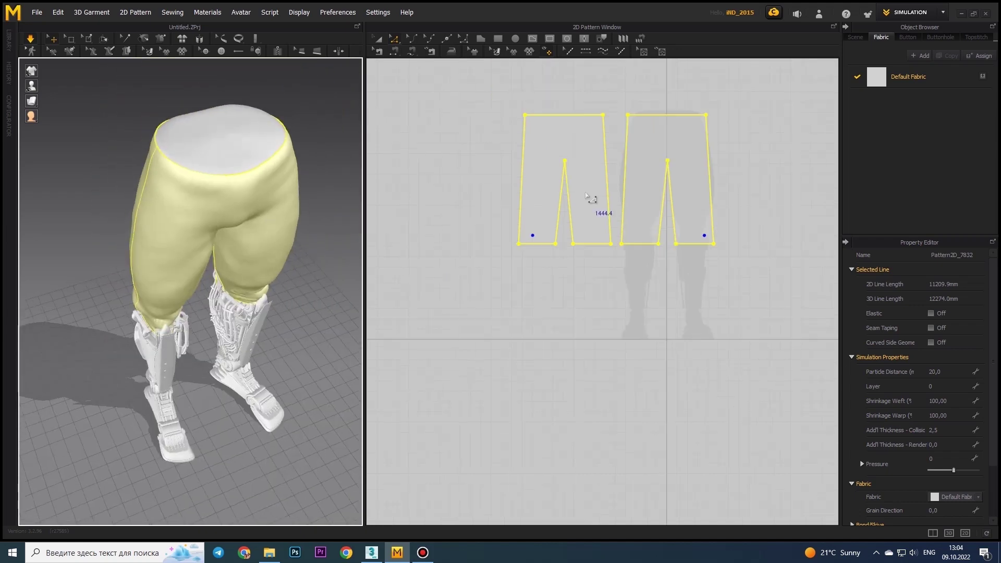
{"action": "scroll", "coordinate": [592, 201], "scroll_direction": "up", "scroll_amount": 3}
Raise the hem lines slightly to shorten the trouser legs again
{"action": "left_click", "coordinate": [33, 38]}
{"action": "left_click", "coordinate": [492, 314]}
{"action": "left_click_drag", "start_coordinate": [492, 314], "coordinate": [492, 295]}
{"action": "right_click_drag", "start_coordinate": [313, 209], "coordinate": [278, 225]}
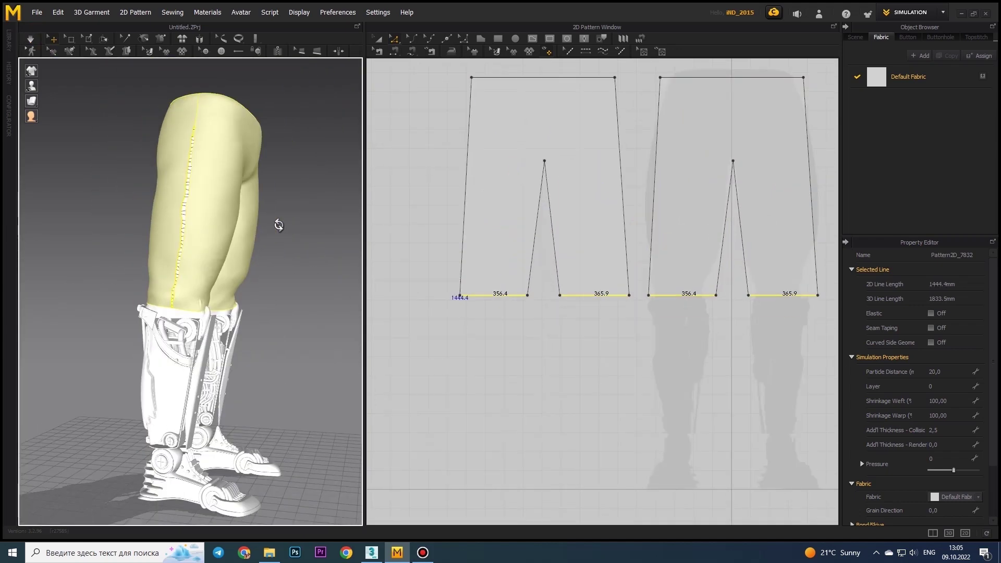
Draw a 755.5 by 66 waistband strip and paste a copy above the right panel
{"action": "left_click", "coordinate": [30, 38]}
{"action": "right_click_drag", "start_coordinate": [473, 75], "coordinate": [458, 198]}
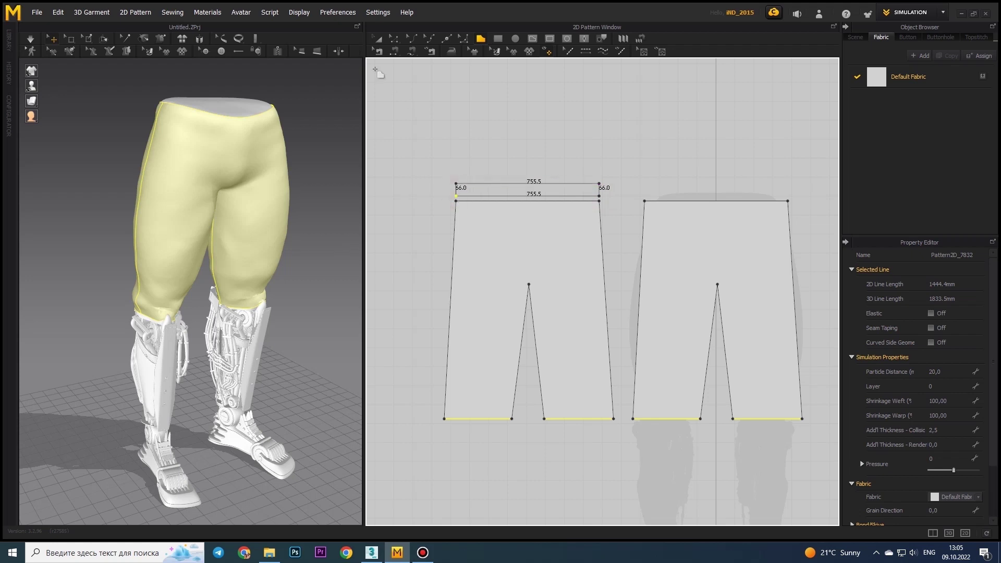
{"action": "left_click", "coordinate": [382, 41]}
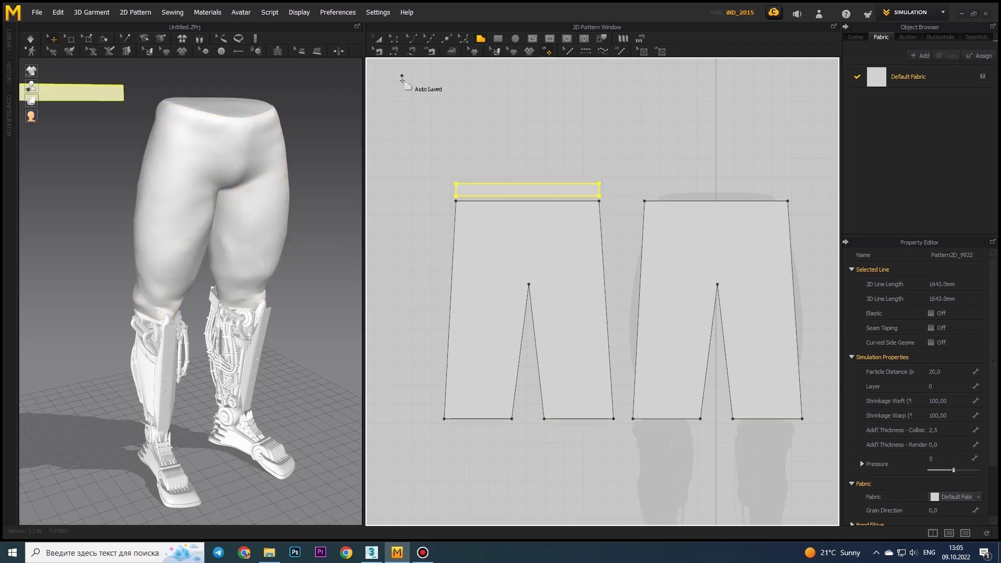
{"action": "left_click", "coordinate": [486, 189]}
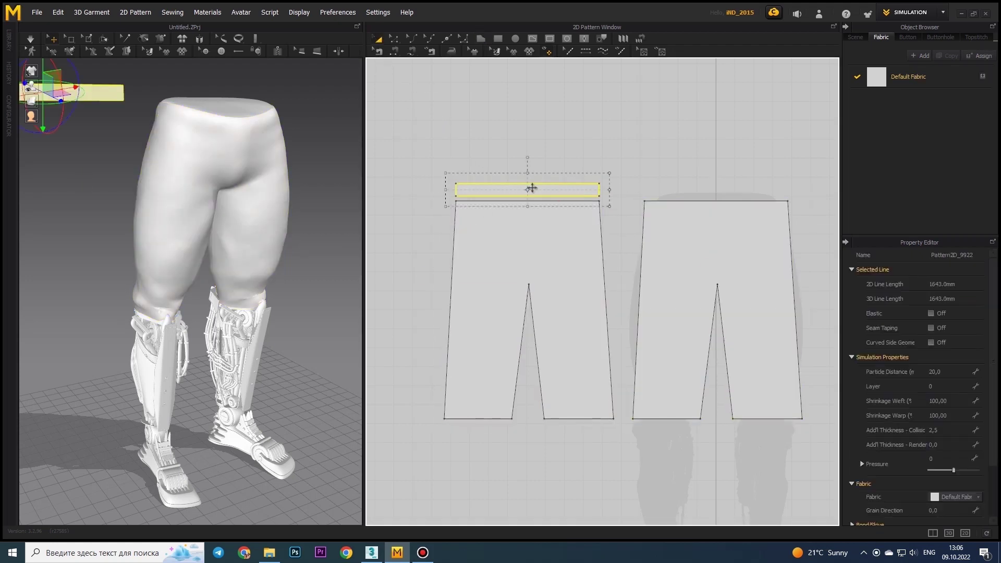
{"action": "left_click", "coordinate": [524, 185]}
{"action": "right_click_drag", "start_coordinate": [234, 261], "coordinate": [2, 293]}
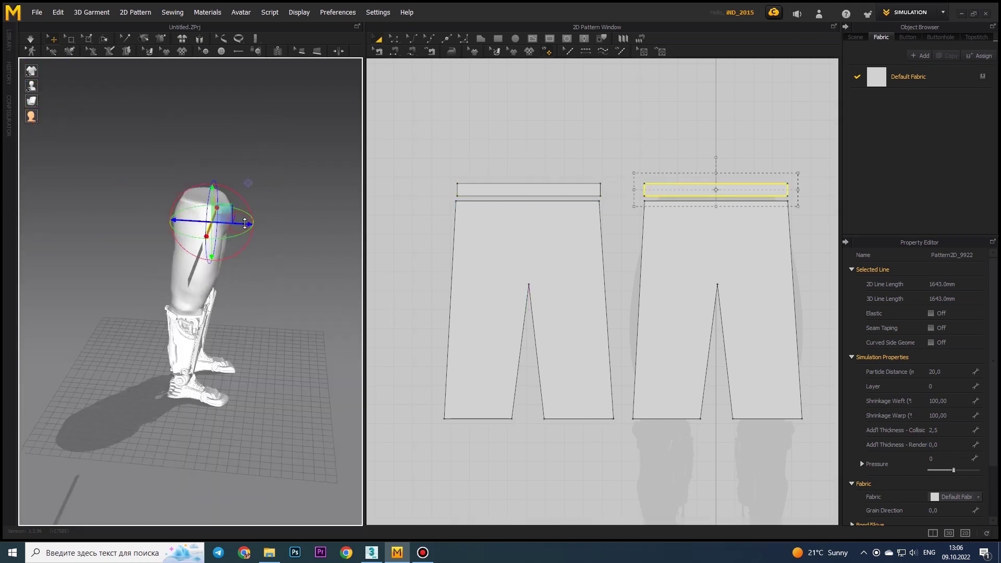
Sew both waistband strips to the trouser waist edges
{"action": "right_click_drag", "start_coordinate": [94, 304], "coordinate": [209, 271]}
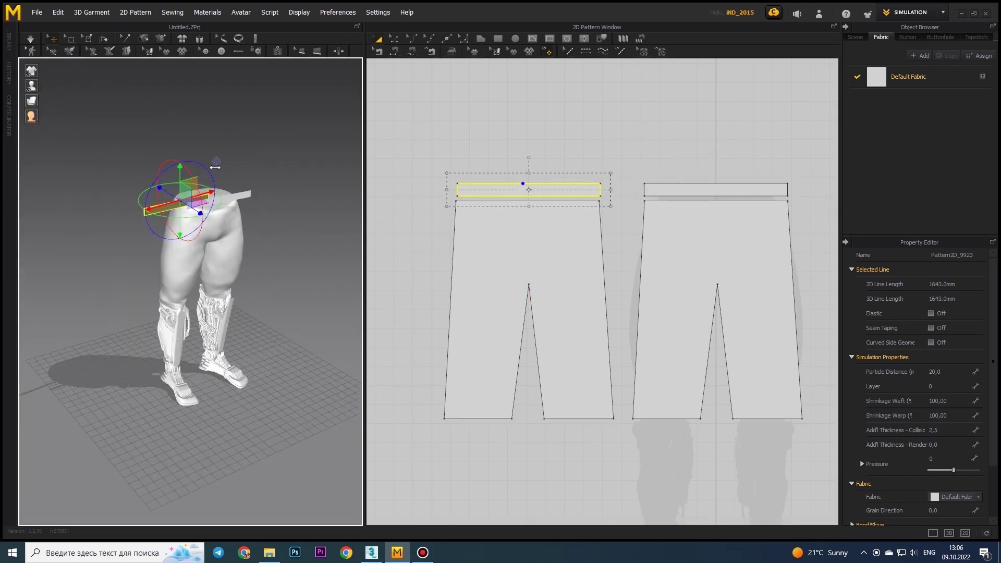
{"action": "scroll", "coordinate": [264, 263], "scroll_direction": "up", "scroll_amount": 5}
{"action": "key", "text": "m"}
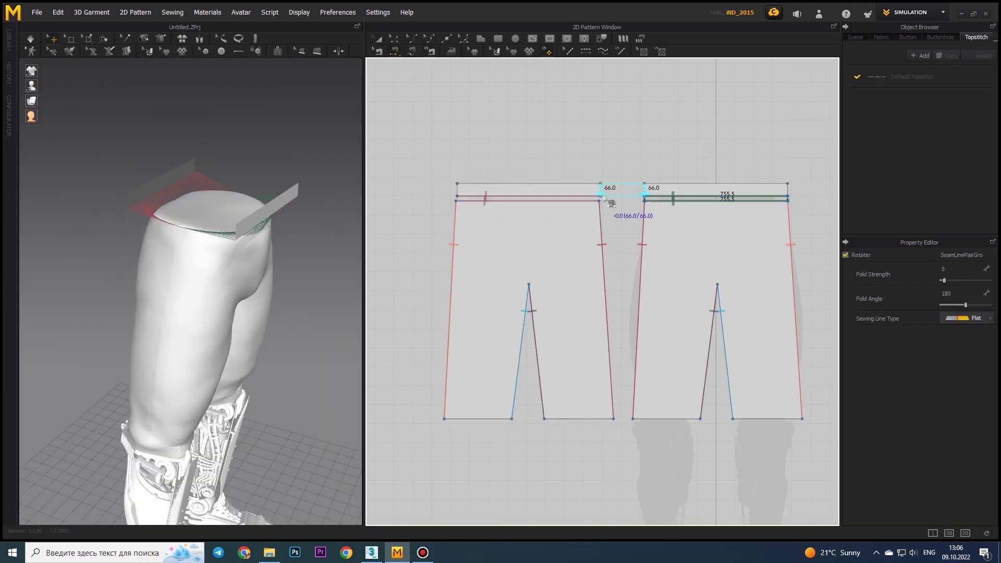
{"action": "left_click", "coordinate": [783, 196]}
{"action": "left_click", "coordinate": [30, 39]}
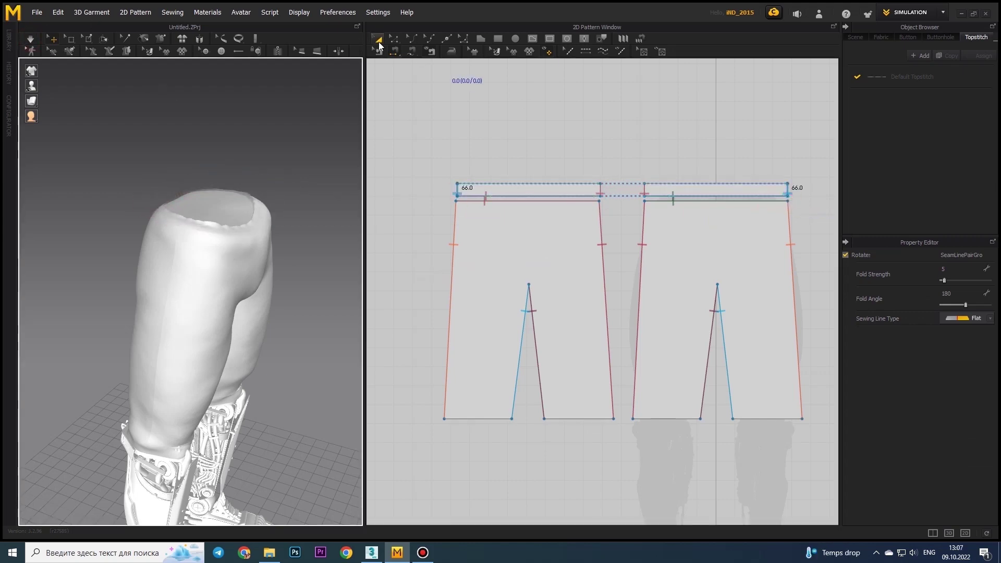
Select both trouser panels and set Shrinkage Weft to 150
{"action": "left_click", "coordinate": [656, 317]}
{"action": "left_click", "coordinate": [527, 346], "text": "shift"}
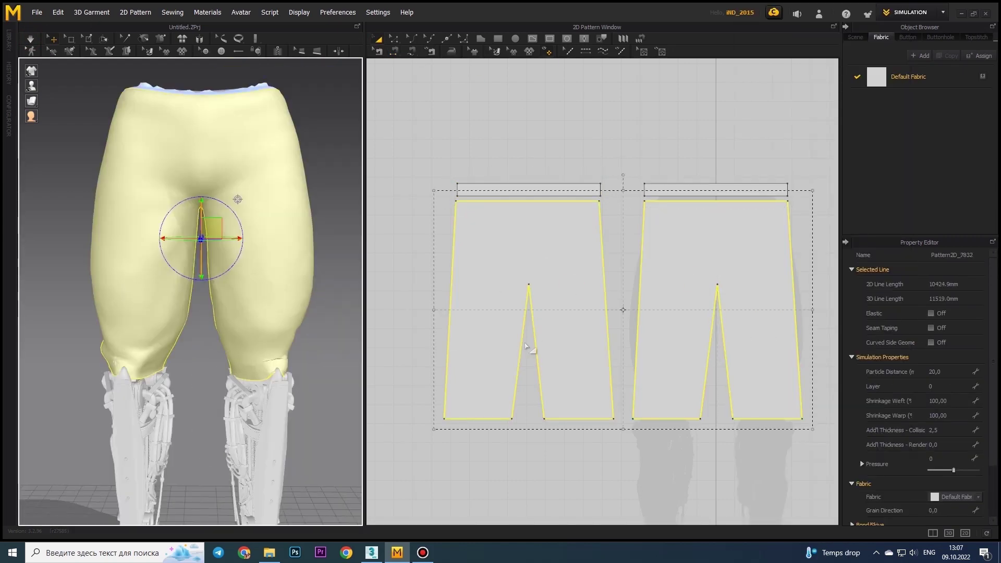
{"action": "right_click_drag", "start_coordinate": [117, 252], "coordinate": [267, 278]}
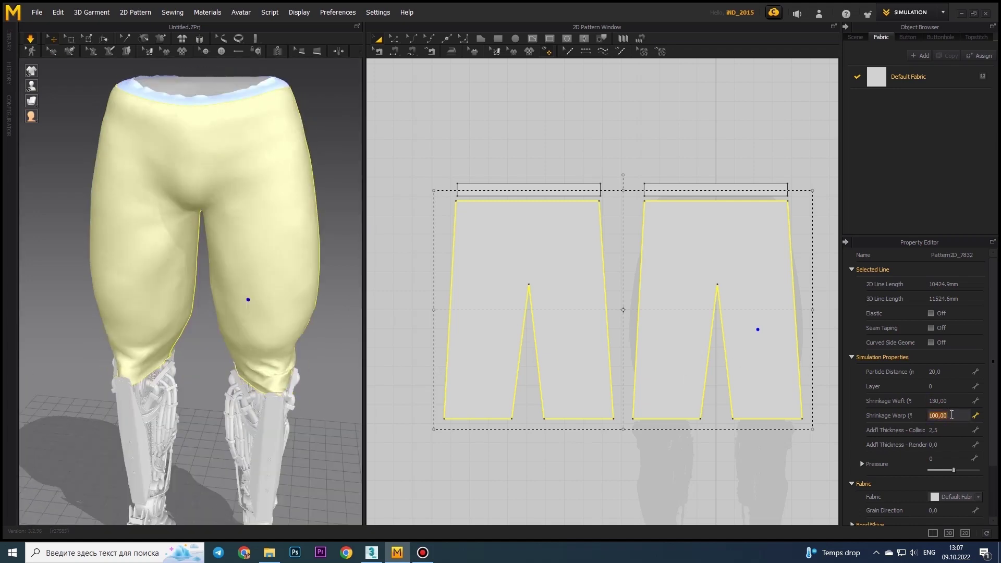
{"action": "key", "text": "Return"}
{"action": "key", "text": "Return"}
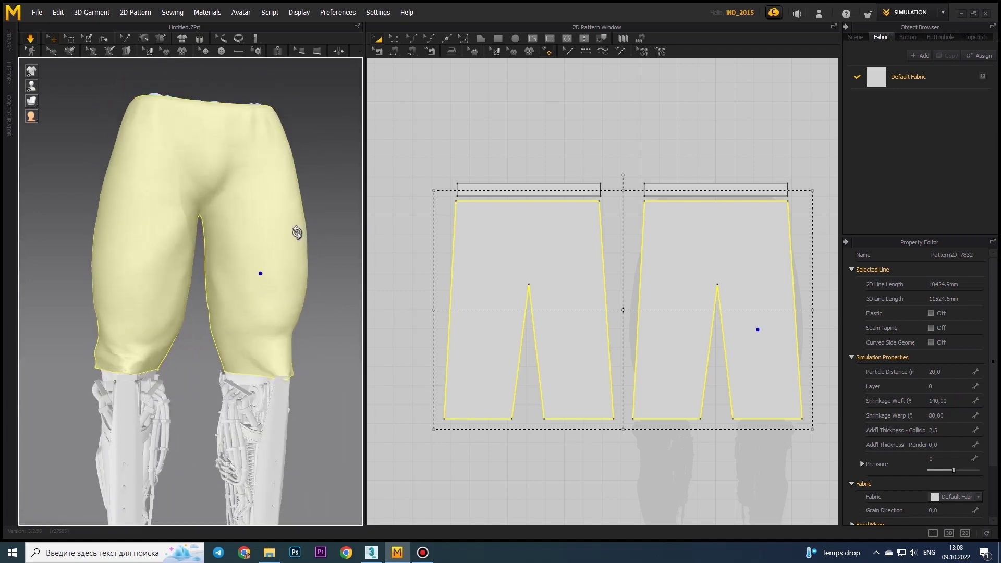
{"action": "left_click", "coordinate": [284, 375]}
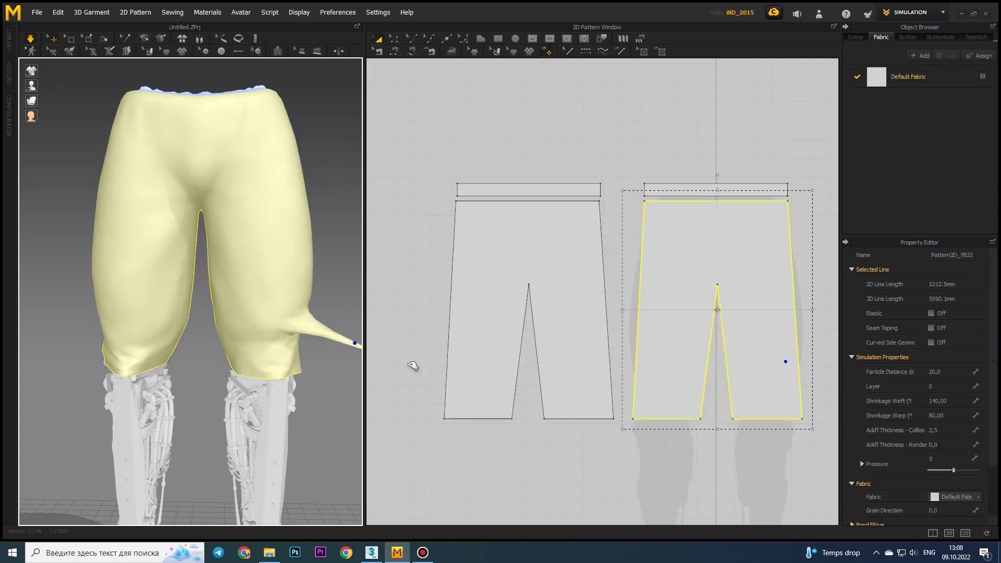
Reselect all trouser panels and set Shrinkage Warp to 80
{"action": "left_click", "coordinate": [174, 339]}
{"action": "right_click_drag", "start_coordinate": [174, 339], "coordinate": [410, 346]}
{"action": "mouse_move", "coordinate": [283, 330]}
{"action": "right_mouse_down"}
{"action": "mouse_move", "coordinate": [122, 397]}
{"action": "mouse_move", "coordinate": [259, 392]}
{"action": "right_mouse_up"}
{"action": "right_click_drag", "start_coordinate": [295, 326], "coordinate": [198, 334]}
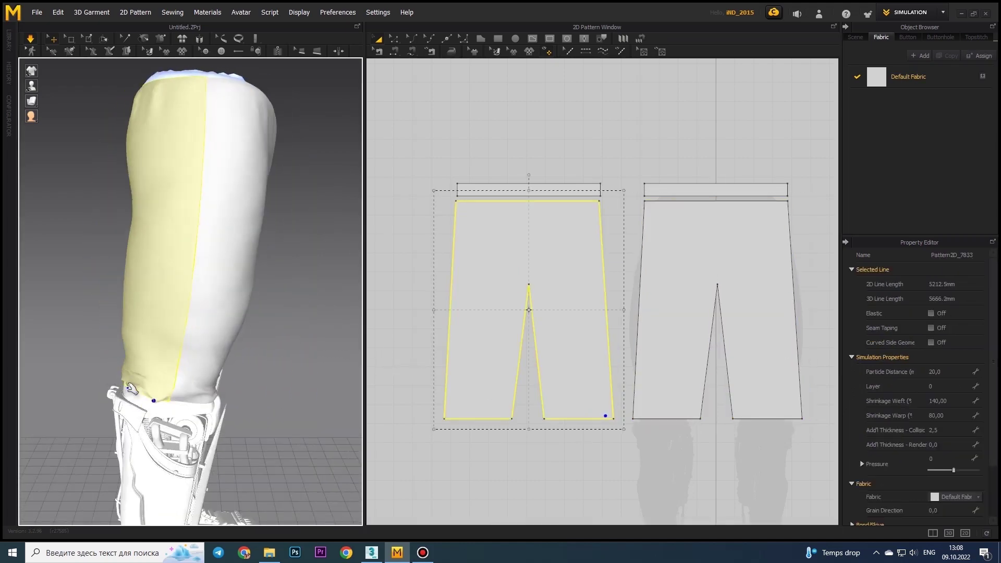
{"action": "key", "text": "ctrl+a"}
{"action": "left_click", "coordinate": [947, 416]}
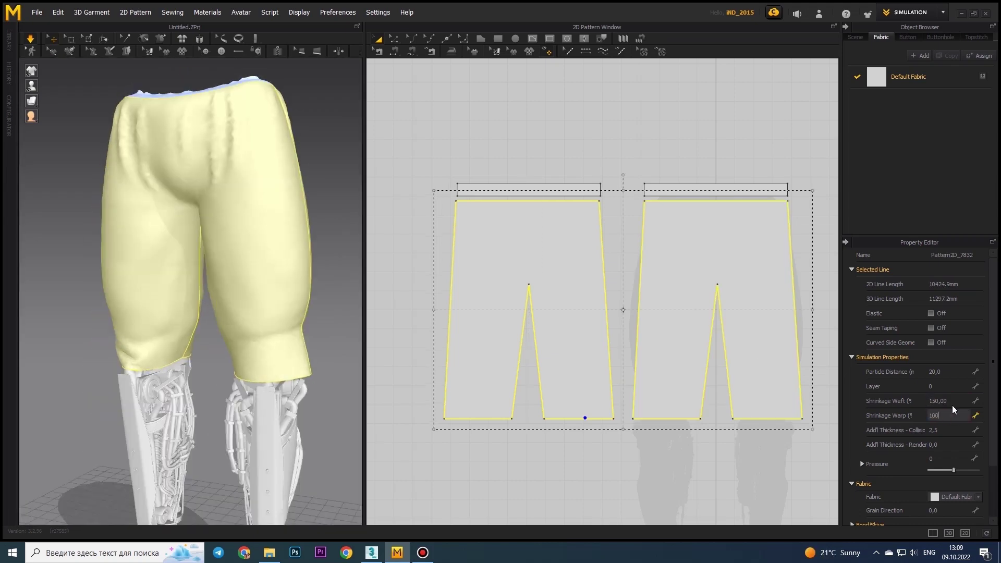
{"action": "key", "text": "Return"}
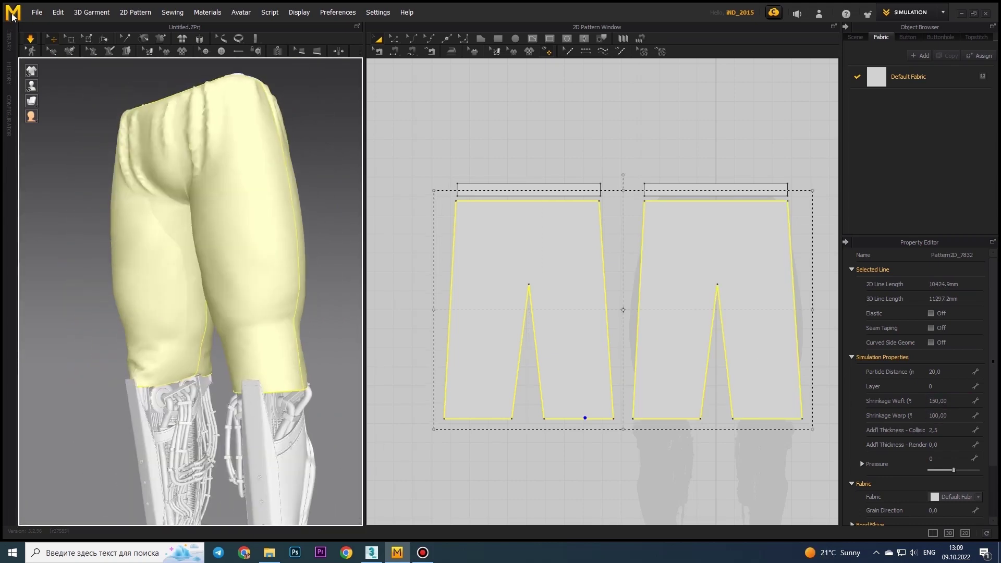
{"action": "type", "text": "0"}
{"action": "key", "text": "Return"}
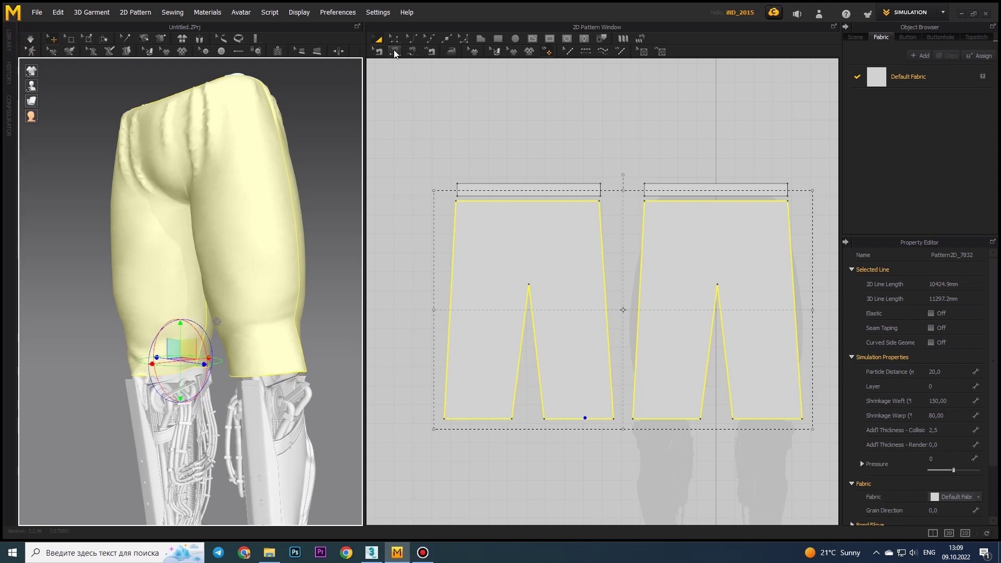
Zoom into the left panel and draw an internal line across the left leg above the hem
{"action": "left_click", "coordinate": [395, 51]}
{"action": "left_click_drag", "start_coordinate": [571, 308], "coordinate": [457, 402]}
{"action": "left_click_drag", "start_coordinate": [600, 405], "coordinate": [440, 412]}
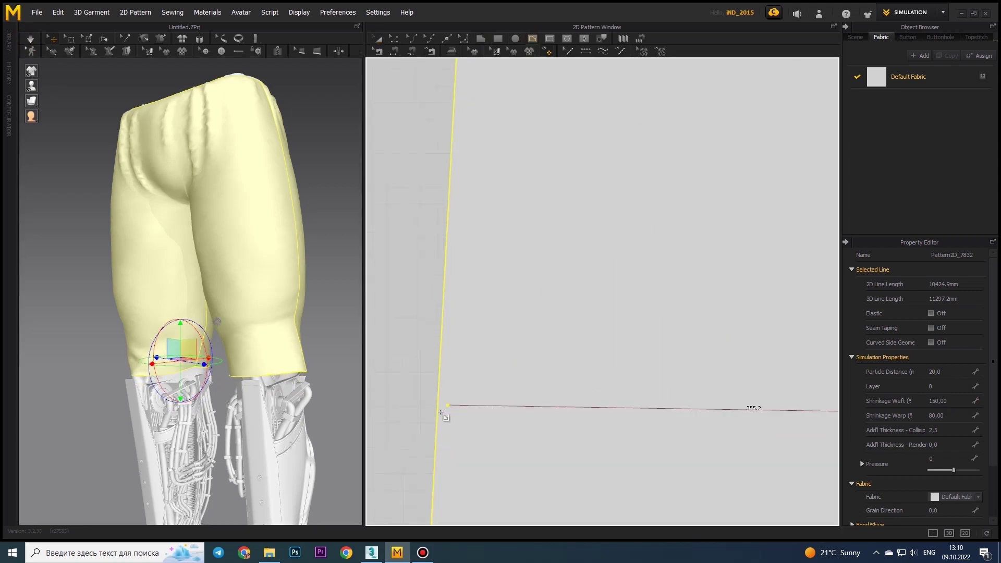
{"action": "scroll", "coordinate": [448, 415], "scroll_direction": "down", "scroll_amount": 2}
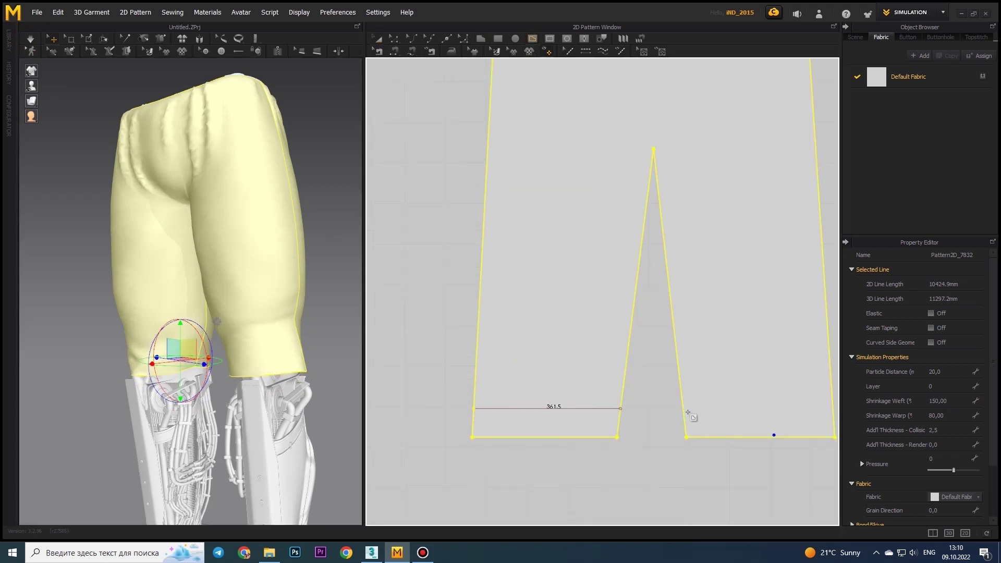
{"action": "scroll", "coordinate": [444, 362], "scroll_direction": "down", "scroll_amount": 4}
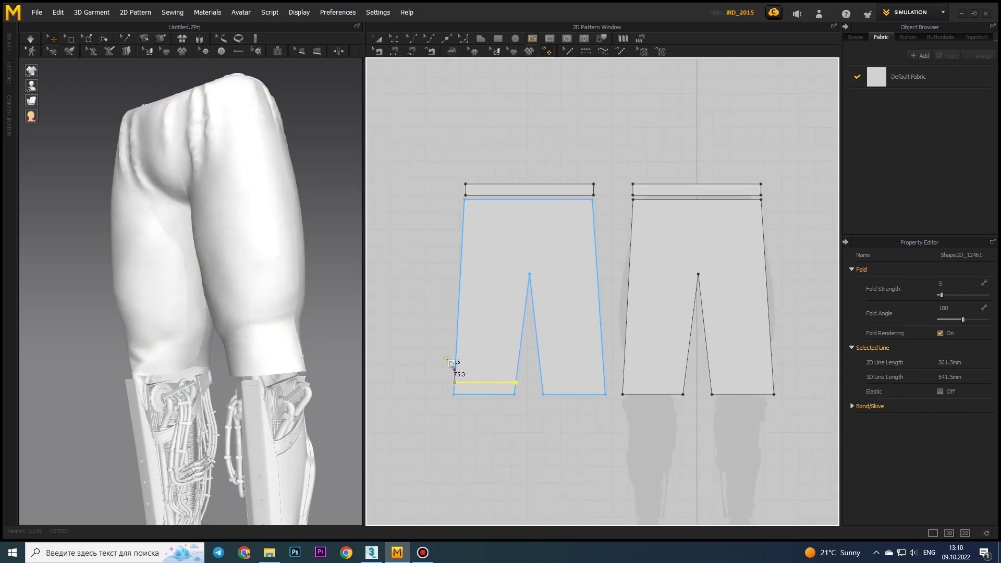
{"action": "scroll", "coordinate": [549, 372], "scroll_direction": "up", "scroll_amount": 5}
{"action": "scroll", "coordinate": [711, 400], "scroll_direction": "up", "scroll_amount": 3}
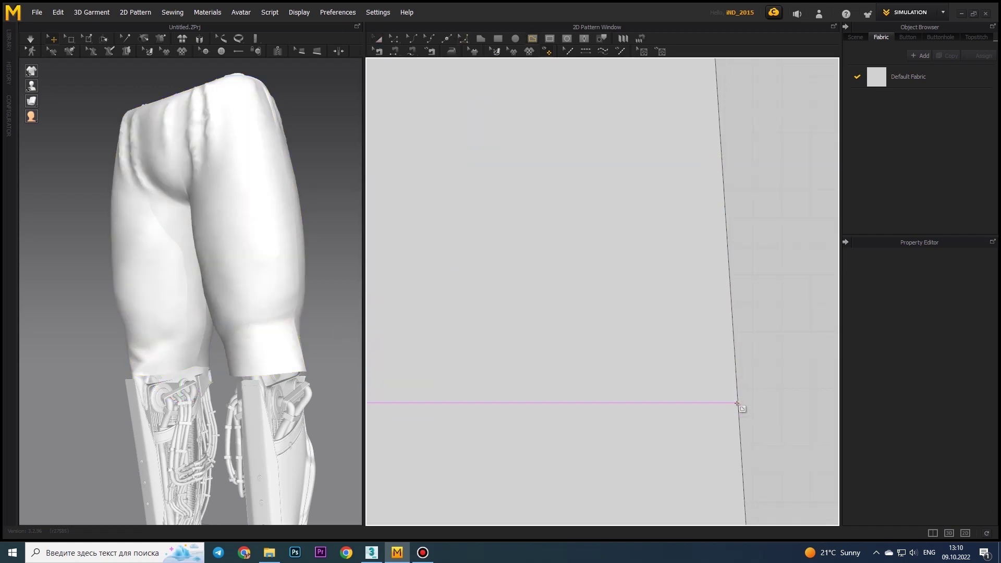
{"action": "left_click", "coordinate": [742, 408]}
Draw a matching internal line across the other leg just above its hem
{"action": "scroll", "coordinate": [751, 347], "scroll_direction": "down", "scroll_amount": 3}
{"action": "scroll", "coordinate": [740, 342], "scroll_direction": "up", "scroll_amount": 3}
{"action": "left_click", "coordinate": [725, 339]}
{"action": "scroll", "coordinate": [715, 362], "scroll_direction": "down", "scroll_amount": 3}
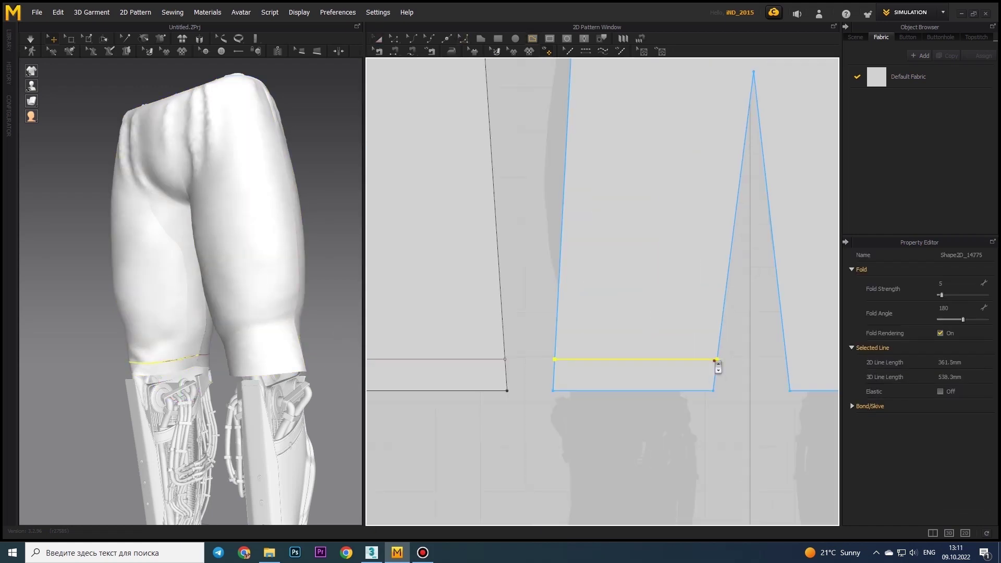
{"action": "scroll", "coordinate": [551, 371], "scroll_direction": "up", "scroll_amount": 2}
{"action": "scroll", "coordinate": [730, 365], "scroll_direction": "up", "scroll_amount": 2}
{"action": "scroll", "coordinate": [676, 384], "scroll_direction": "down", "scroll_amount": 3}
{"action": "key", "text": "a"}
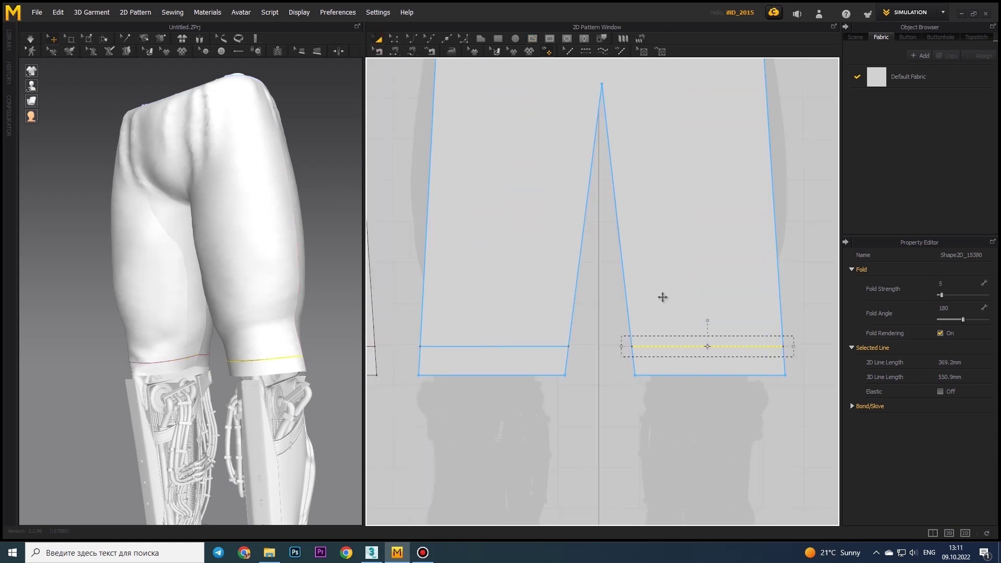
{"action": "scroll", "coordinate": [471, 293], "scroll_direction": "down", "scroll_amount": 1}
{"action": "left_click", "coordinate": [622, 349]}
Close the outline into a rectangular band piece below the right pant's leg hem
{"action": "left_click", "coordinate": [482, 349]}
{"action": "left_click", "coordinate": [622, 349]}
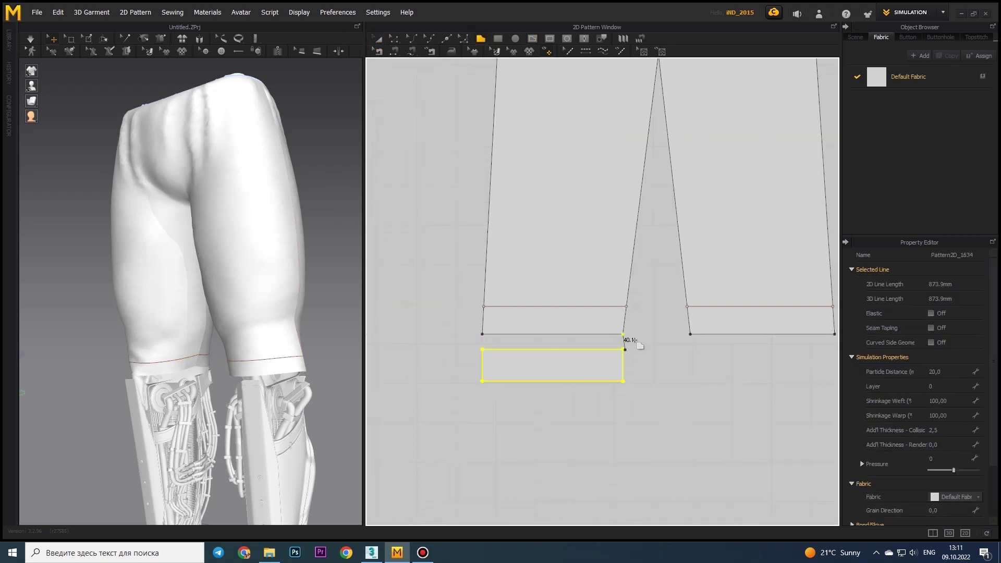
{"action": "key", "text": "a"}
{"action": "scroll", "coordinate": [656, 339], "scroll_direction": "down", "scroll_amount": 3}
{"action": "left_click", "coordinate": [665, 270]}
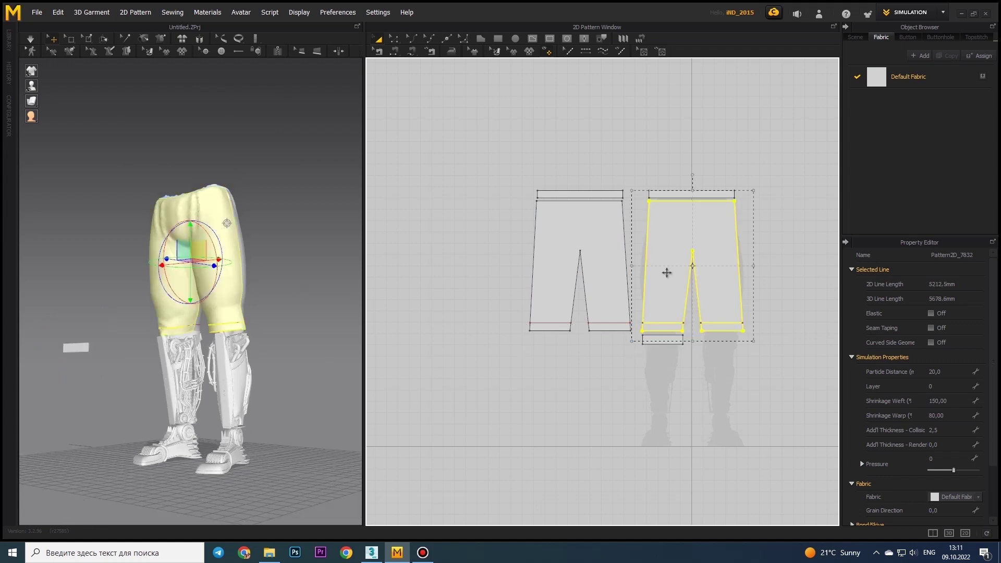
{"action": "scroll", "coordinate": [225, 364], "scroll_direction": "up", "scroll_amount": 3}
Copy the band piece and paste a second band beneath it
{"action": "left_click", "coordinate": [225, 363]}
{"action": "key", "text": "ctrl+c"}
{"action": "key", "text": "ctrl+v"}
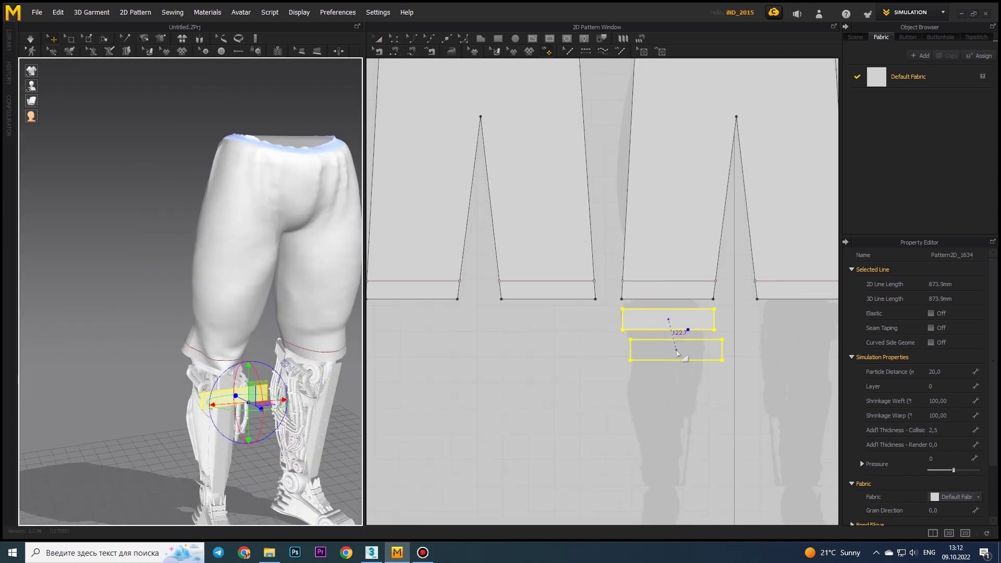
{"action": "scroll", "coordinate": [225, 359], "scroll_direction": "up", "scroll_amount": 5}
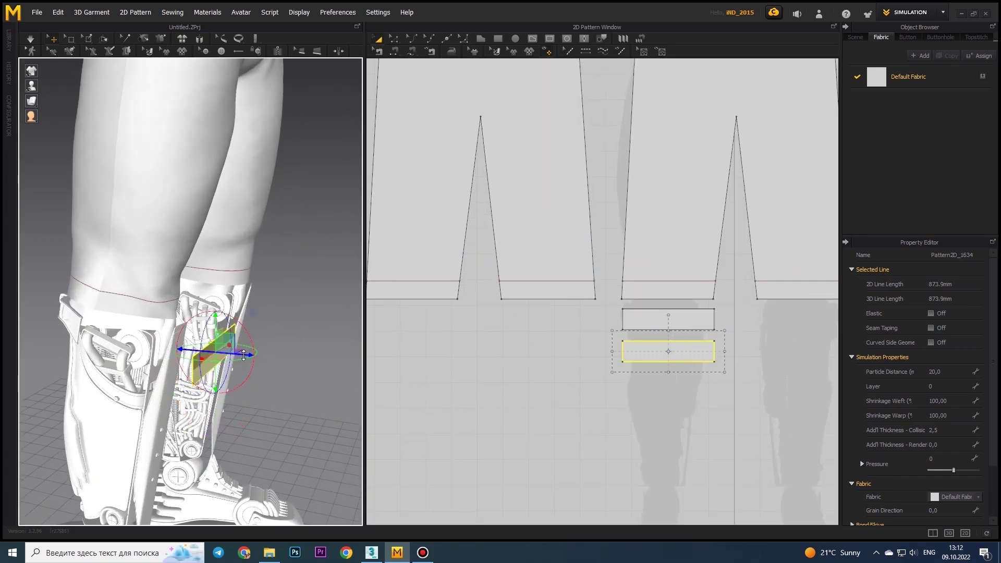
Select both new band pieces together as a pair
{"action": "left_click", "coordinate": [395, 51]}
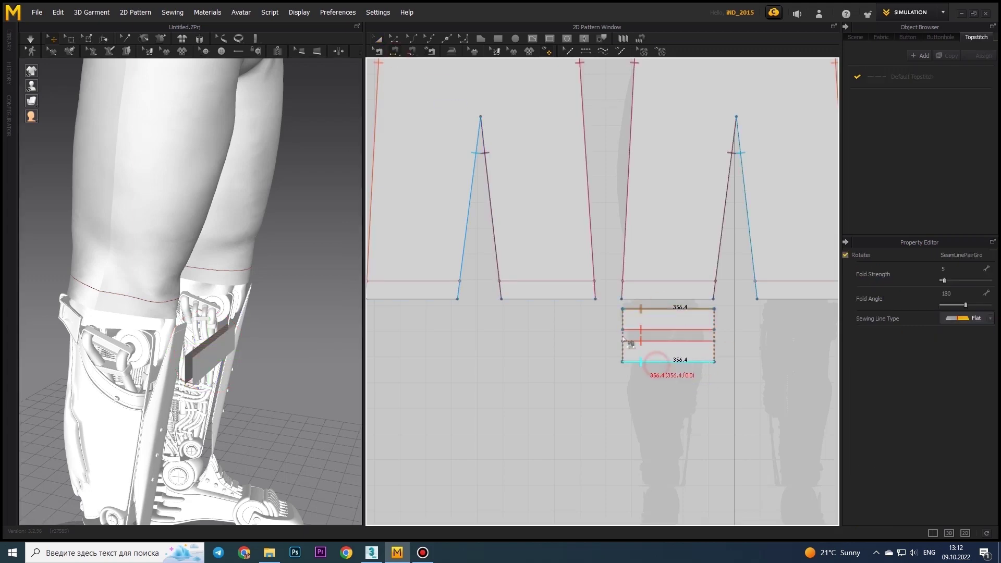
{"action": "key", "text": "a"}
{"action": "left_click", "coordinate": [461, 172]}
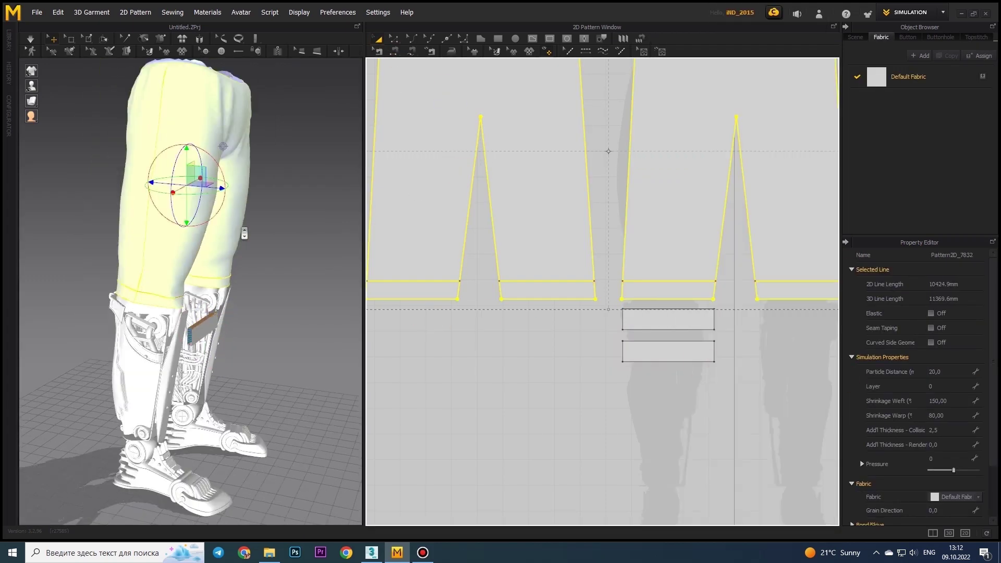
{"action": "left_click_drag", "start_coordinate": [618, 304], "coordinate": [719, 366]}
{"action": "scroll", "coordinate": [711, 344], "scroll_direction": "down", "scroll_amount": 3}
{"action": "right_click_drag", "start_coordinate": [198, 292], "coordinate": [261, 276]}
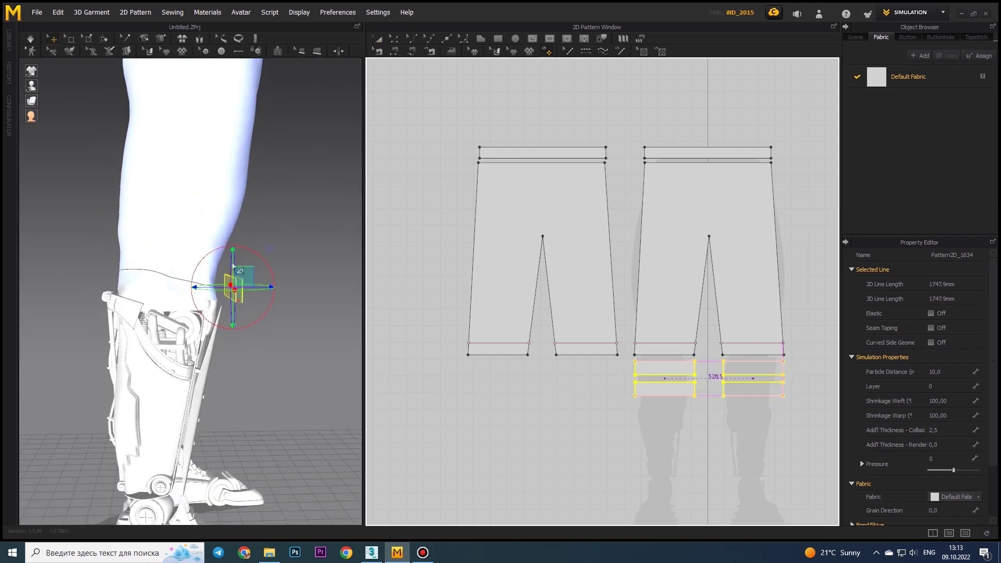
Copy the band pair from the rightmost leg and place it under the next leg
{"action": "left_click", "coordinate": [229, 288]}
{"action": "mouse_move", "coordinate": [343, 268]}
{"action": "right_mouse_down"}
{"action": "mouse_move", "coordinate": [230, 288]}
{"action": "mouse_move", "coordinate": [251, 312]}
{"action": "right_mouse_up"}
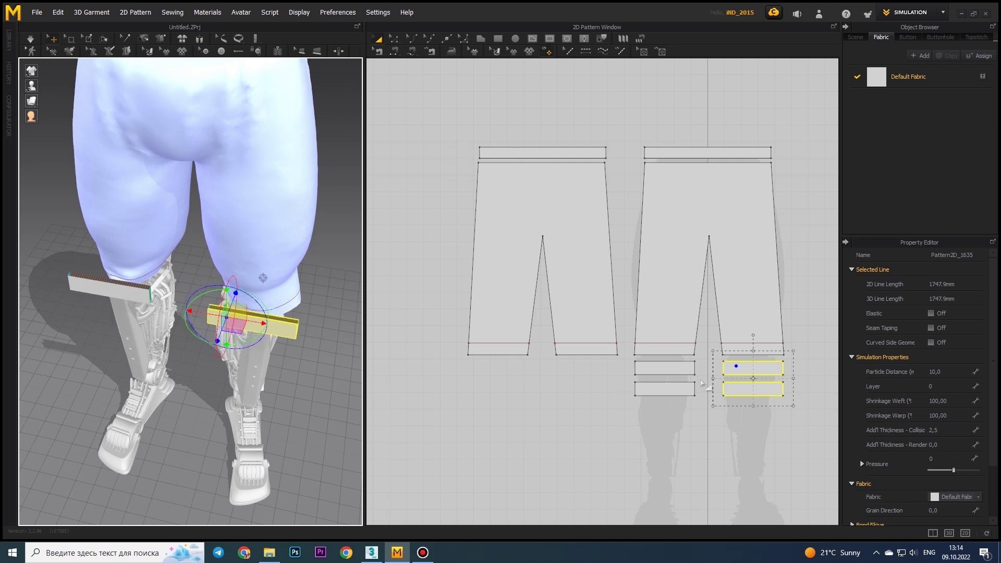
{"action": "left_click_drag", "start_coordinate": [659, 384], "coordinate": [579, 384]}
{"action": "right_click_drag", "start_coordinate": [219, 334], "coordinate": [153, 406]}
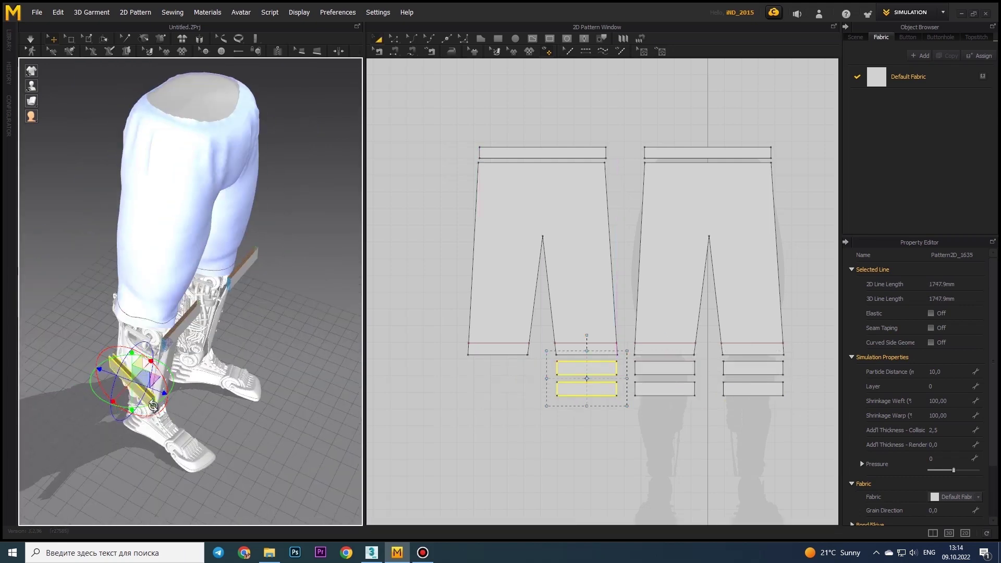
{"action": "right_click_drag", "start_coordinate": [95, 365], "coordinate": [255, 363]}
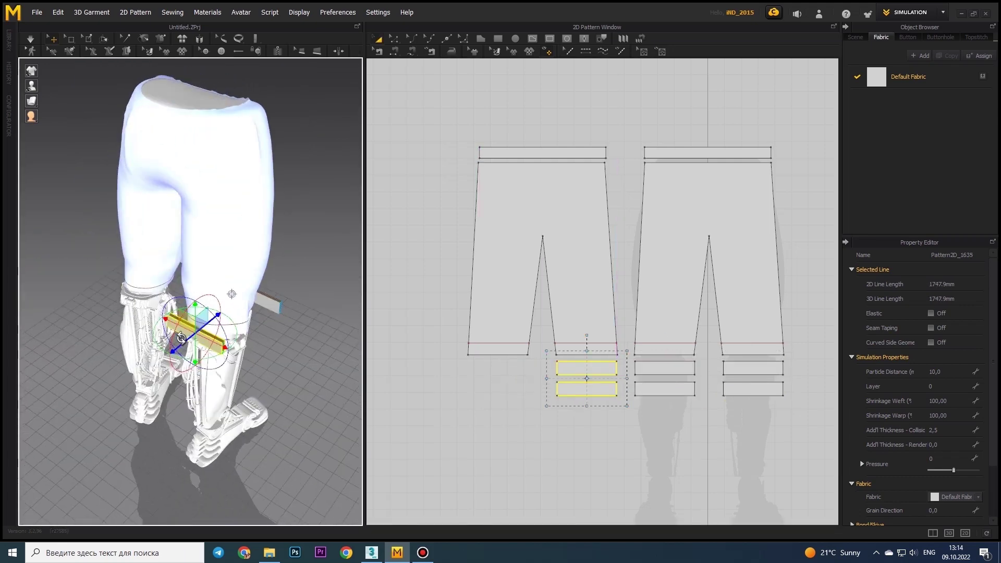
{"action": "scroll", "coordinate": [172, 342], "scroll_direction": "up", "scroll_amount": 5}
{"action": "right_click_drag", "start_coordinate": [173, 342], "coordinate": [235, 384]}
Place another band pair under the leftmost leg hem and select its lower band
{"action": "left_click", "coordinate": [501, 380]}
{"action": "right_click_drag", "start_coordinate": [359, 365], "coordinate": [315, 356]}
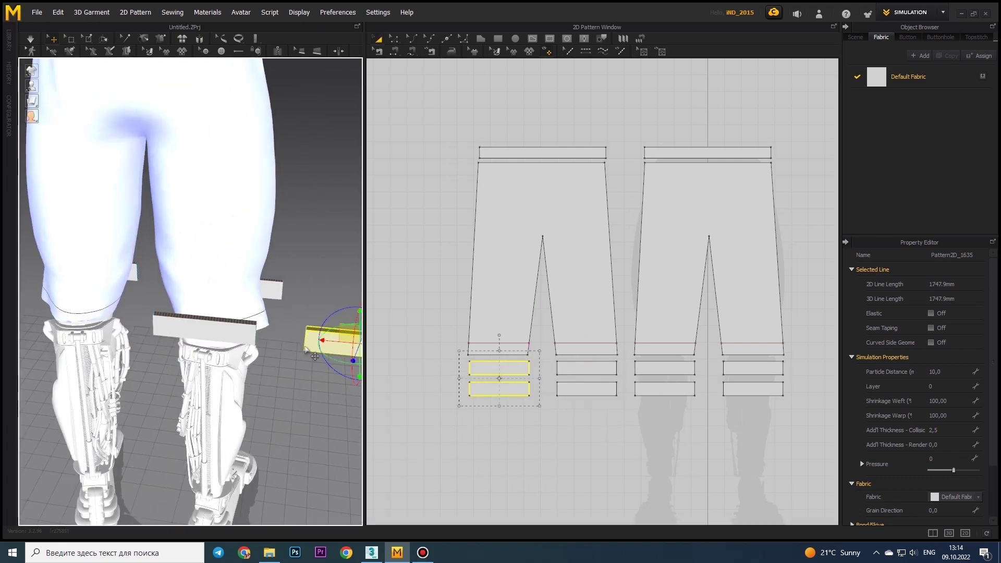
{"action": "right_click_drag", "start_coordinate": [105, 326], "coordinate": [235, 339]}
{"action": "left_click", "coordinate": [586, 368]}
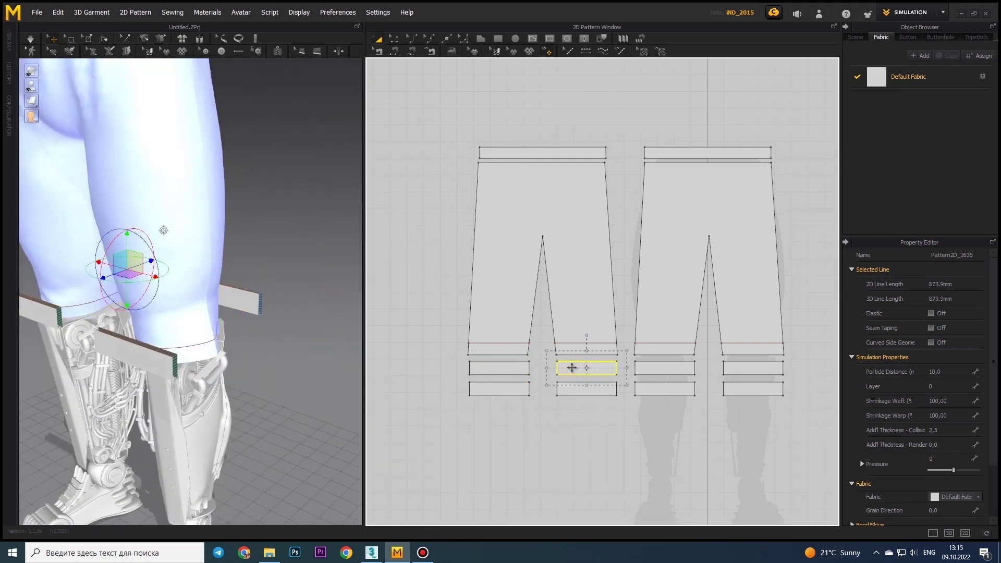
{"action": "mouse_move", "coordinate": [313, 354]}
{"action": "right_mouse_down"}
{"action": "mouse_move", "coordinate": [197, 354]}
{"action": "mouse_move", "coordinate": [65, 389]}
{"action": "right_mouse_up"}
{"action": "left_click", "coordinate": [514, 389]}
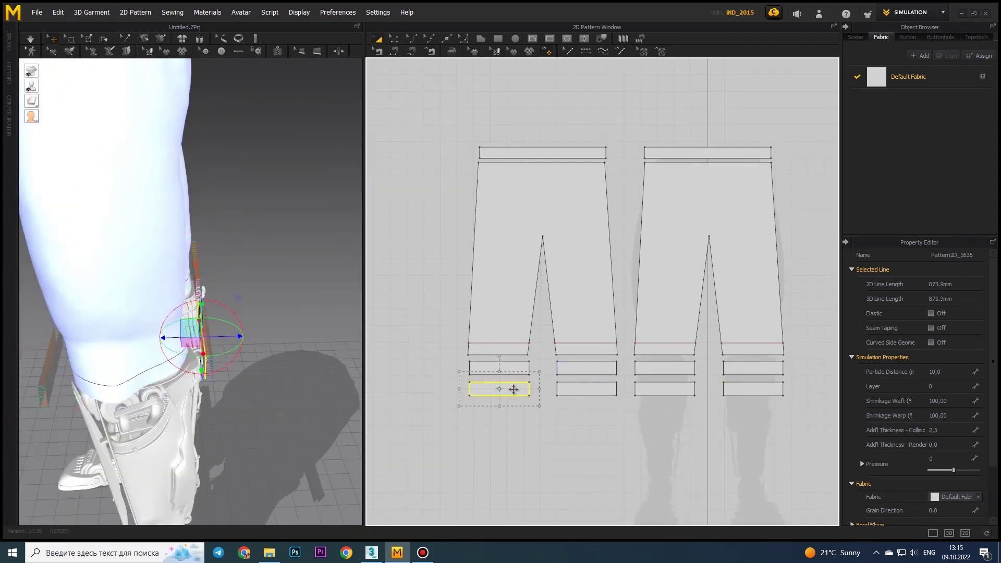
{"action": "right_click_drag", "start_coordinate": [235, 313], "coordinate": [134, 333]}
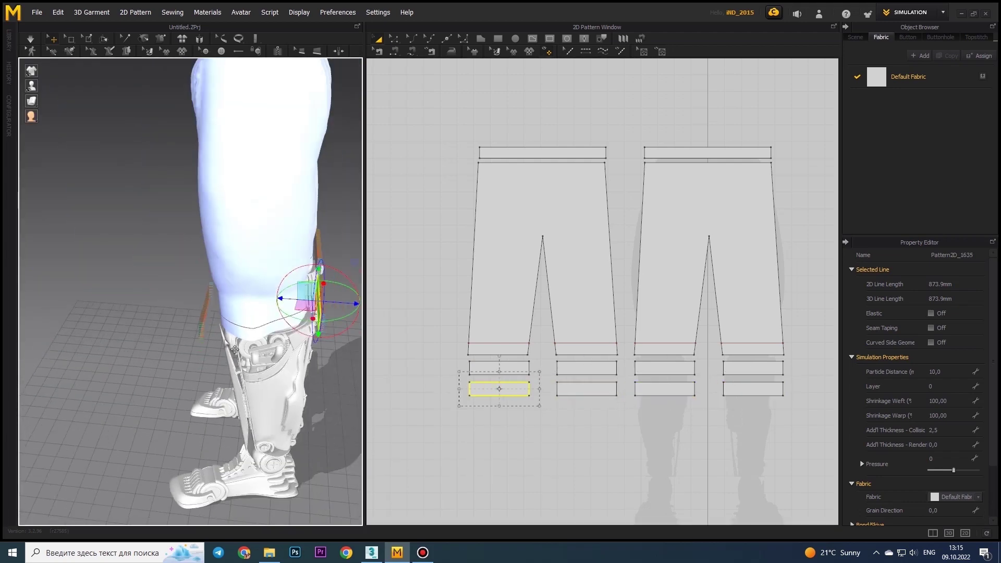
Sew the lower band's edges together, pairing its 356.4 edges
{"action": "key", "text": "n"}
{"action": "left_click", "coordinate": [469, 389]}
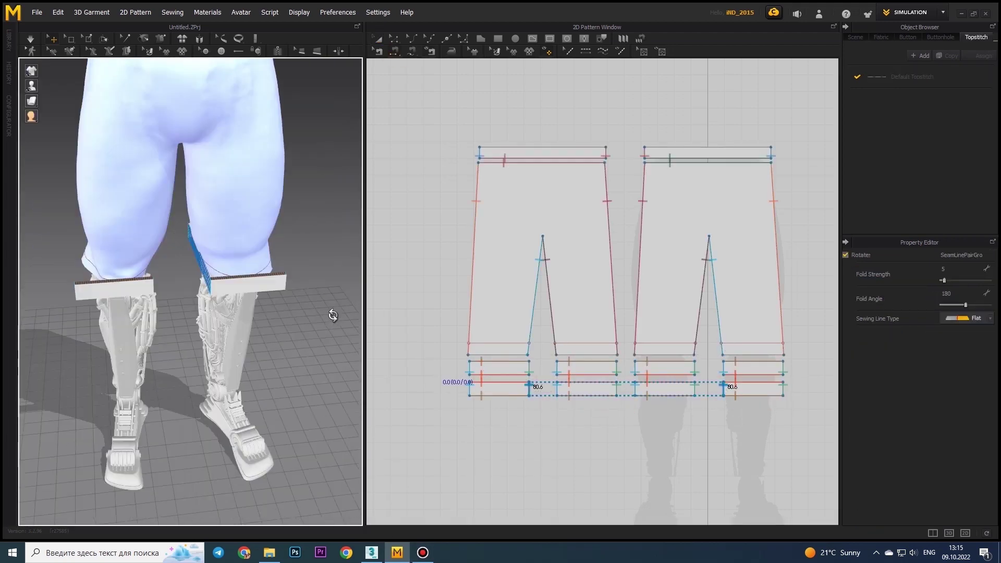
{"action": "left_click", "coordinate": [780, 397]}
{"action": "right_click_drag", "start_coordinate": [209, 292], "coordinate": [107, 284]}
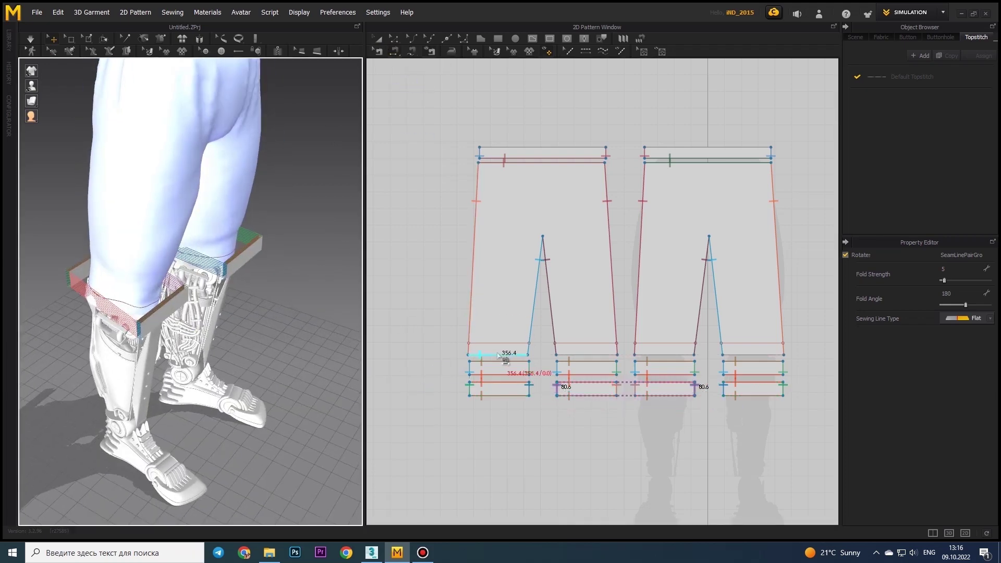
{"action": "left_click", "coordinate": [495, 383]}
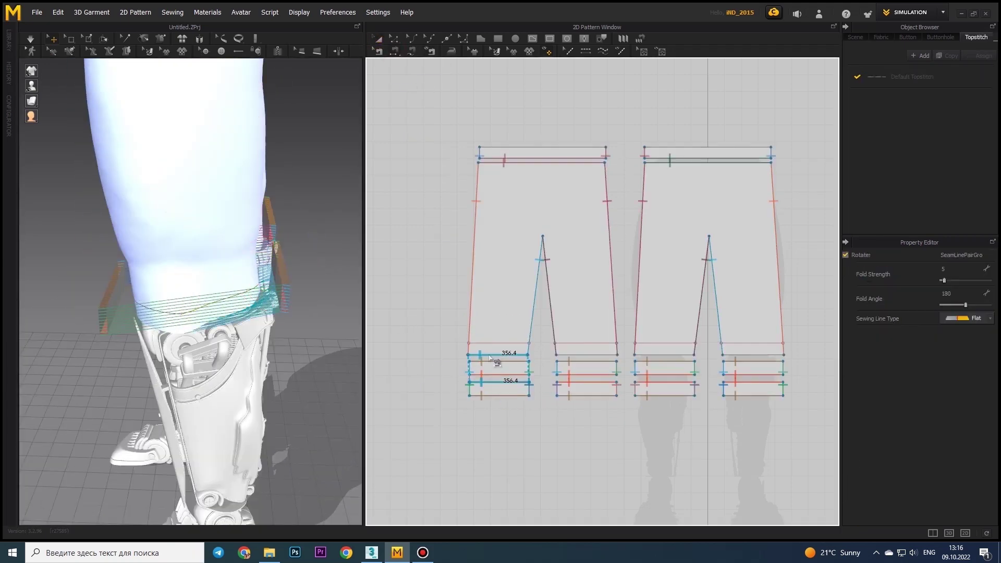
{"action": "right_click_drag", "start_coordinate": [198, 271], "coordinate": [245, 261]}
Sew the 365.9 and 356.4 edges on the middle and third bands
{"action": "key", "text": "a"}
{"action": "left_click", "coordinate": [586, 389]}
{"action": "key", "text": "n"}
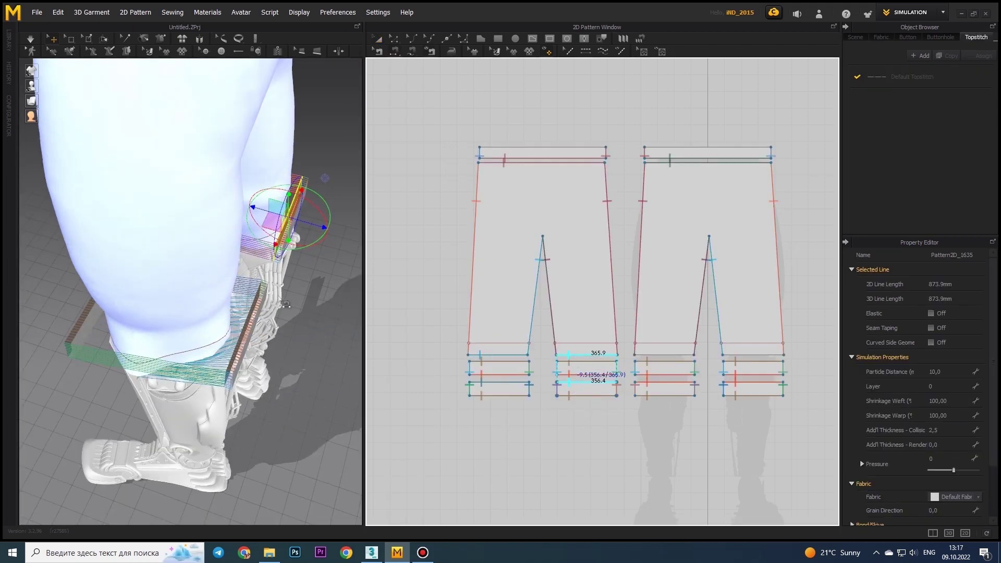
{"action": "left_click", "coordinate": [286, 304]}
{"action": "right_click_drag", "start_coordinate": [286, 303], "coordinate": [219, 292]}
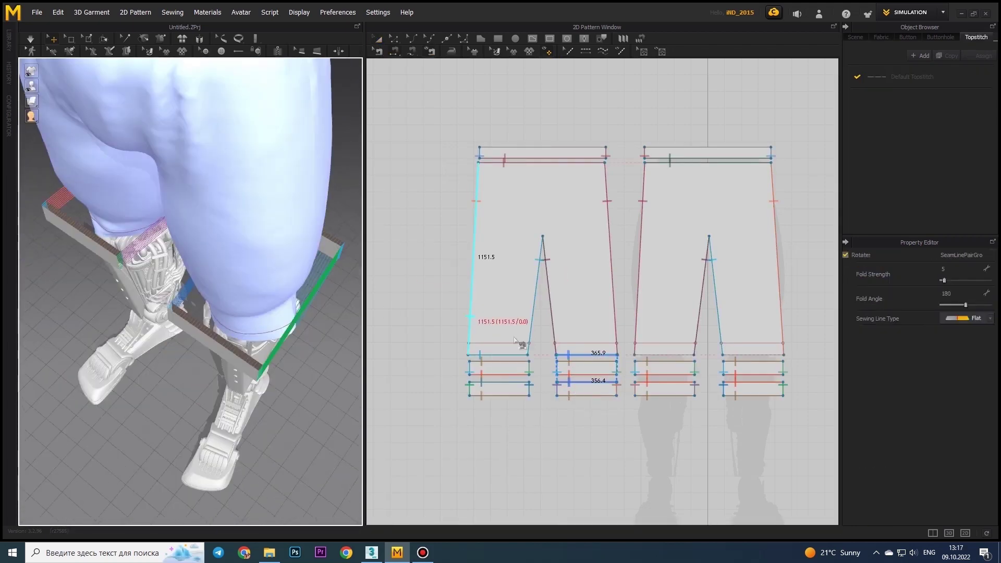
{"action": "left_click", "coordinate": [665, 355]}
{"action": "left_click", "coordinate": [665, 382]}
{"action": "mouse_move", "coordinate": [260, 258]}
{"action": "right_mouse_down"}
{"action": "mouse_move", "coordinate": [229, 256]}
{"action": "mouse_move", "coordinate": [245, 250]}
{"action": "right_mouse_up"}
Select the lower band pieces under the left legs
{"action": "key", "text": "a"}
{"action": "left_click", "coordinate": [586, 389]}
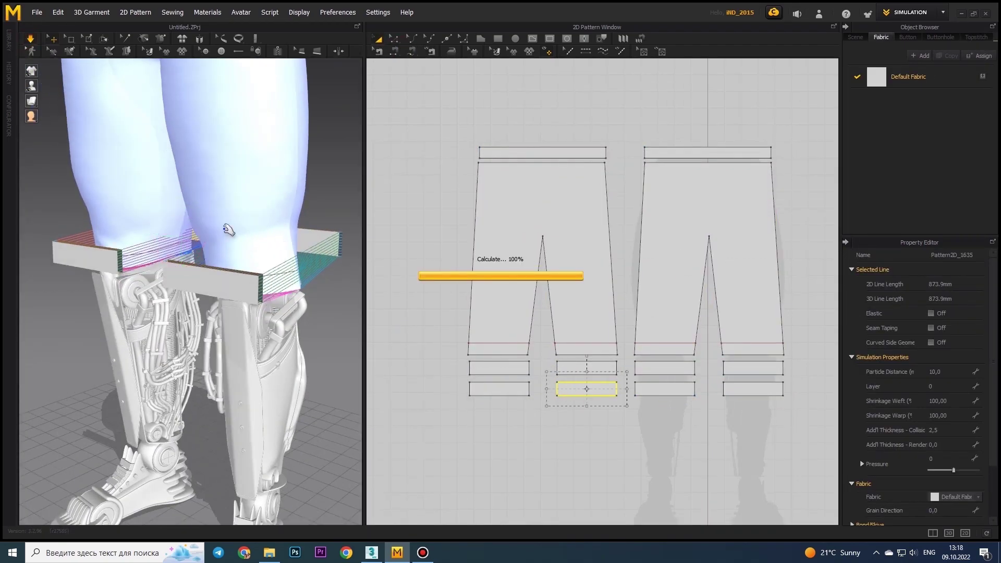
{"action": "mouse_move", "coordinate": [153, 156]}
{"action": "right_mouse_down"}
{"action": "mouse_move", "coordinate": [317, 192]}
{"action": "mouse_move", "coordinate": [100, 143]}
{"action": "mouse_move", "coordinate": [151, 206]}
{"action": "right_mouse_up"}
{"action": "left_click", "coordinate": [514, 395]}
{"action": "scroll", "coordinate": [515, 394], "scroll_direction": "up", "scroll_amount": 3}
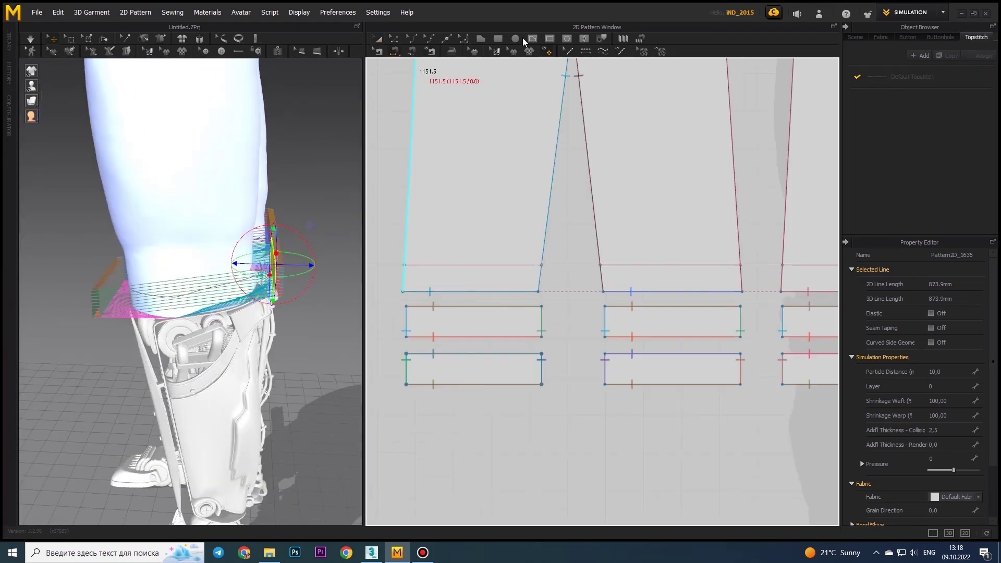
Draw an internal fold line across the left band strip
{"action": "key", "text": "g"}
{"action": "left_click", "coordinate": [408, 364]}
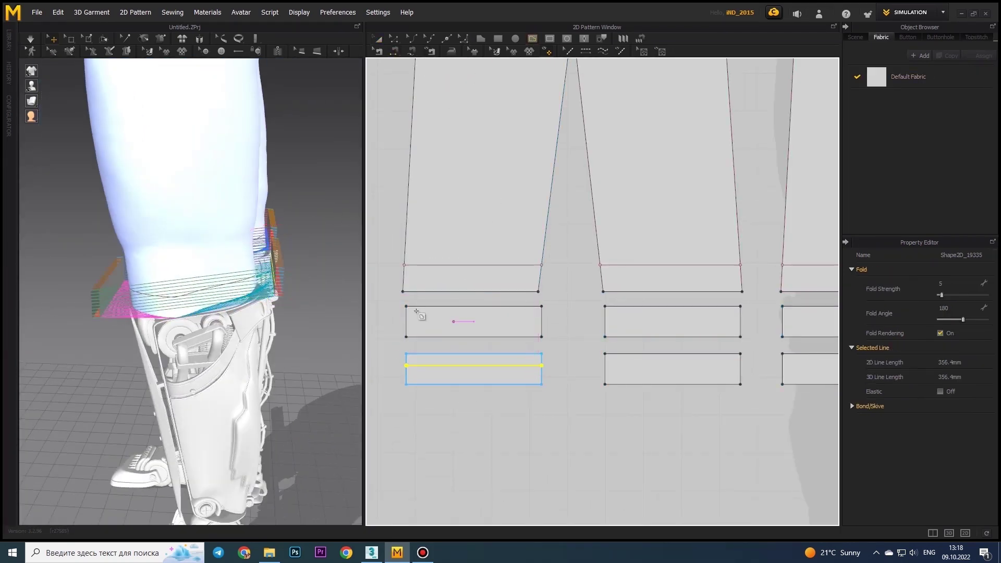
{"action": "left_click", "coordinate": [605, 365]}
{"action": "scroll", "coordinate": [725, 374], "scroll_direction": "up", "scroll_amount": 2}
{"action": "scroll", "coordinate": [690, 368], "scroll_direction": "up", "scroll_amount": 1}
{"action": "scroll", "coordinate": [756, 373], "scroll_direction": "up", "scroll_amount": 2}
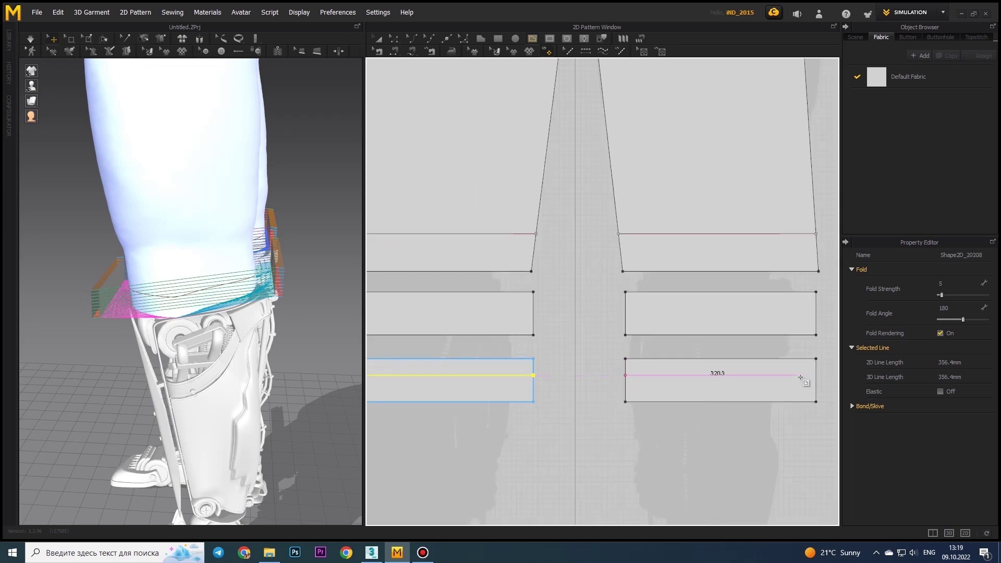
Edit the band's seam pair and simulate so the bands wrap as cuffs around the legs
{"action": "left_click", "coordinate": [374, 52]}
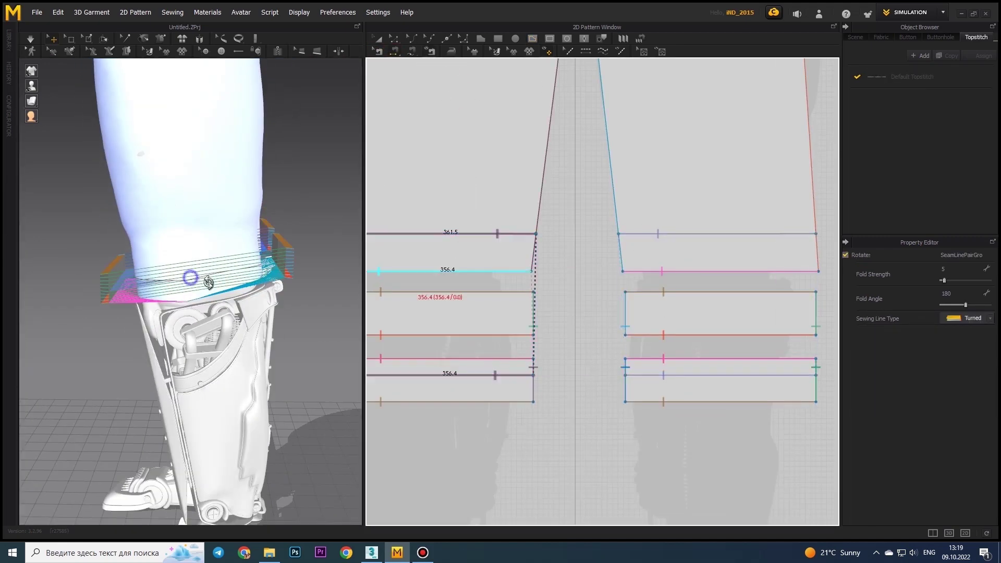
{"action": "left_click", "coordinate": [540, 310]}
{"action": "left_click", "coordinate": [28, 40]}
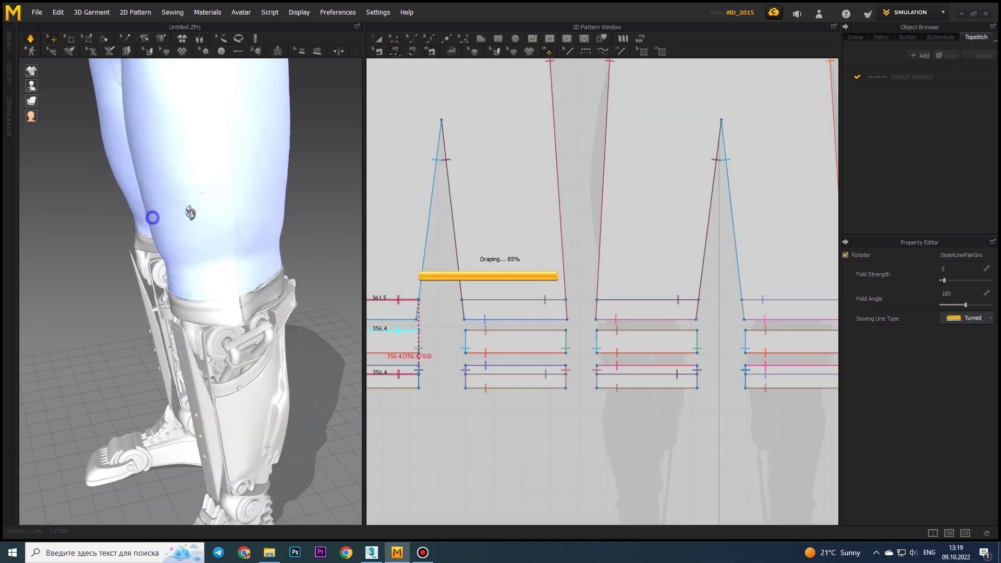
{"action": "right_click_drag", "start_coordinate": [190, 212], "coordinate": [257, 185]}
{"action": "key", "text": "a"}
{"action": "left_click", "coordinate": [481, 340]}
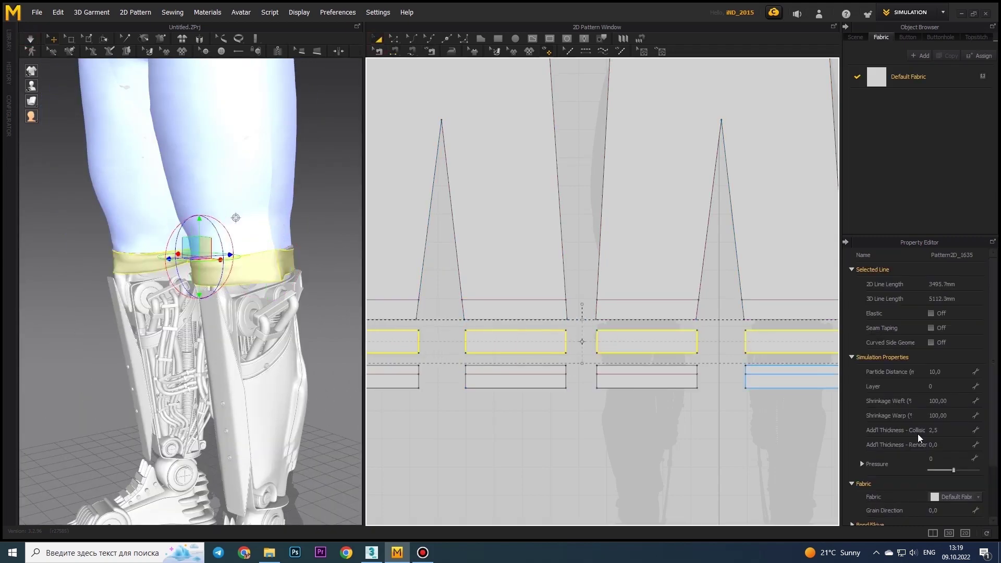
Confirm collision thickness 10, then select the pants and both knee band pieces
{"action": "type", "text": "10"}
{"action": "key", "text": "Return"}
{"action": "scroll", "coordinate": [299, 192], "scroll_direction": "down", "scroll_amount": 3}
{"action": "right_click_drag", "start_coordinate": [300, 193], "coordinate": [187, 210]}
{"action": "left_click", "coordinate": [210, 216]}
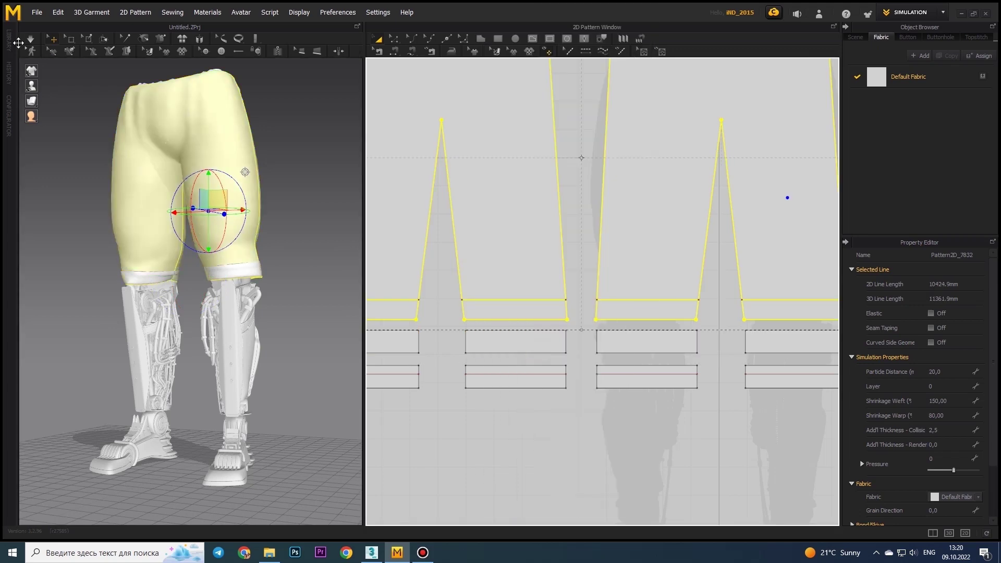
{"action": "left_click", "coordinate": [647, 342]}
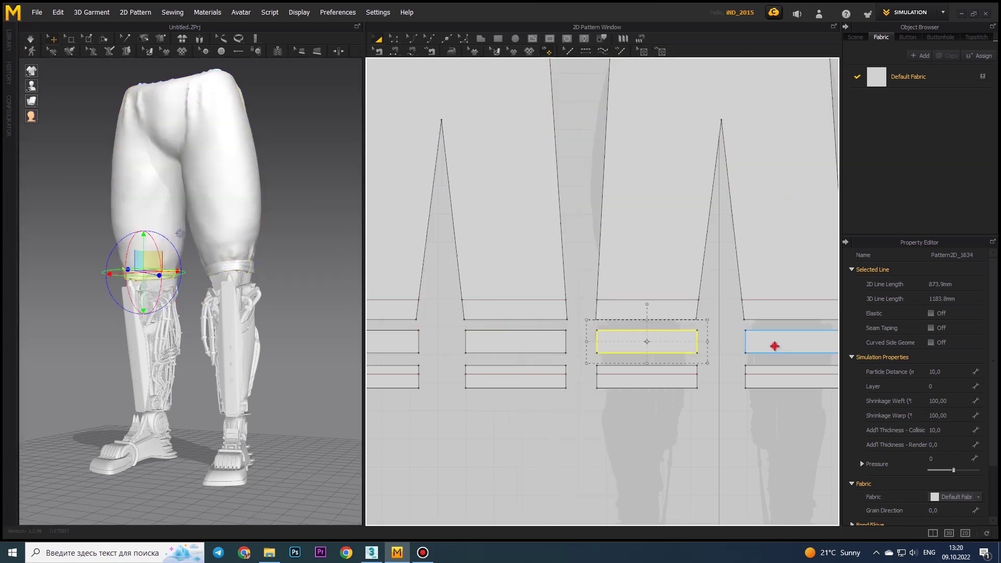
{"action": "left_click", "coordinate": [407, 374], "text": "shift"}
Change the band strips' weft shrinkage to 160, then select the top bands and all pieces
{"action": "left_click", "coordinate": [945, 401]}
{"action": "type", "text": "18"}
{"action": "scroll", "coordinate": [182, 261], "scroll_direction": "up", "scroll_amount": 5}
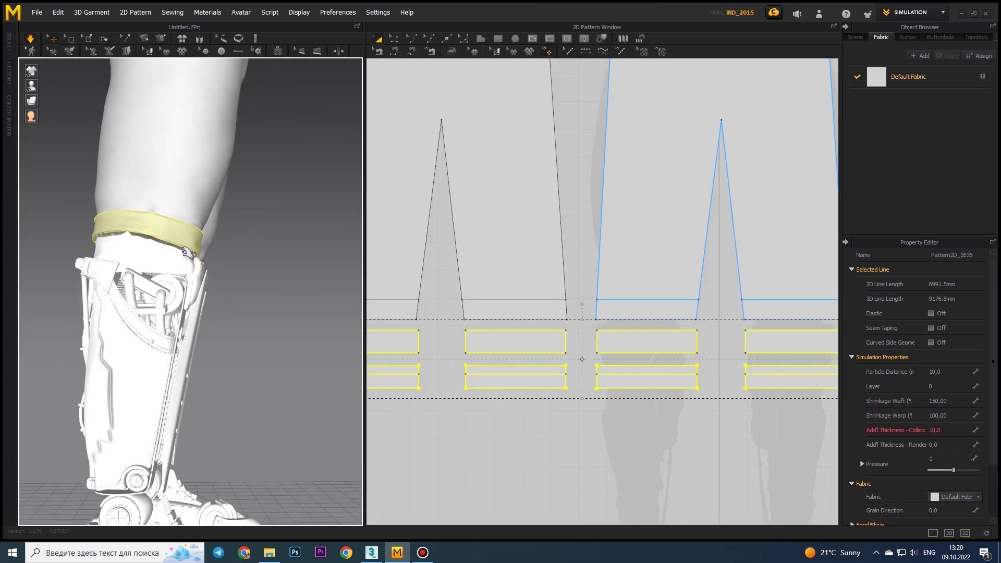
{"action": "left_click", "coordinate": [957, 399]}
{"action": "type", "text": "160"}
{"action": "right_click_drag", "start_coordinate": [234, 291], "coordinate": [83, 293]}
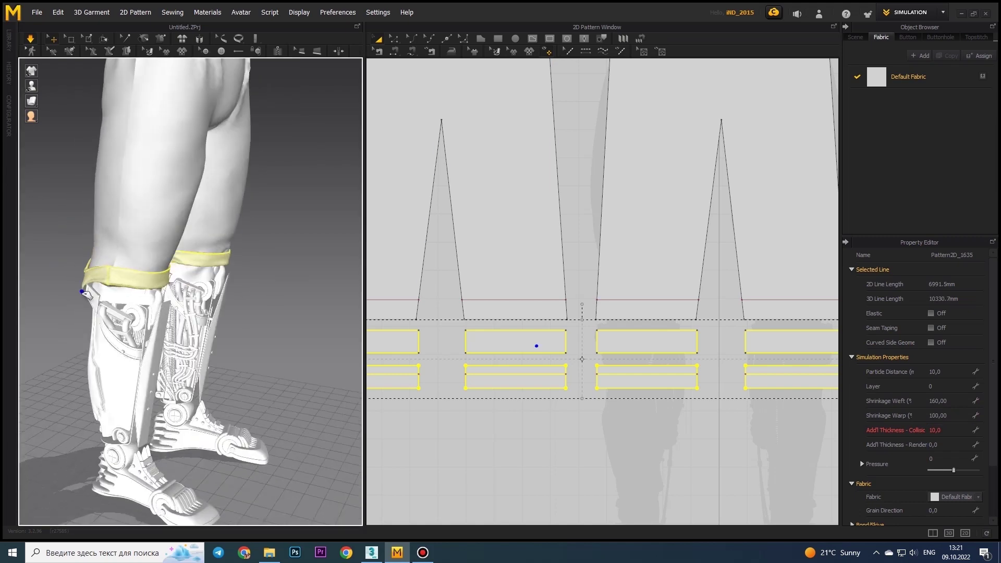
{"action": "left_click", "coordinate": [652, 342]}
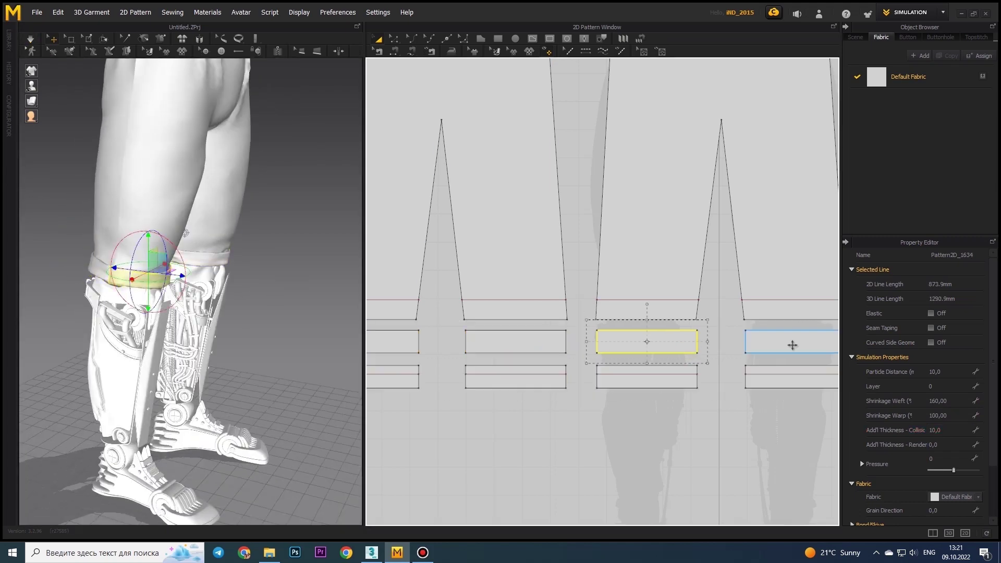
{"action": "left_click", "coordinate": [939, 430]}
{"action": "type", "text": "2,5"}
{"action": "left_click", "coordinate": [133, 278]}
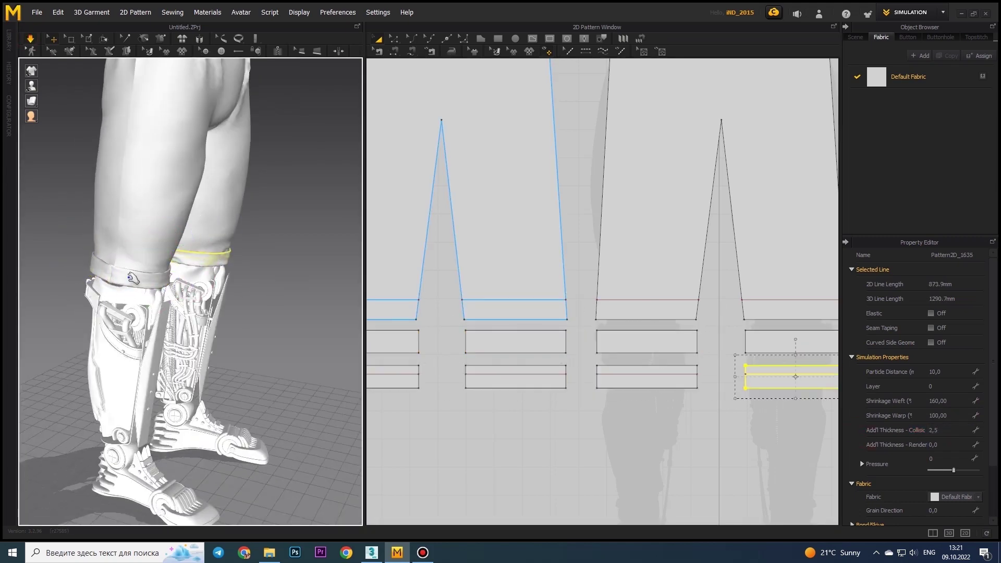
{"action": "key", "text": "ctrl+a"}
Select both knee bands, then the main trouser pattern Pattern2D_7832
{"action": "scroll", "coordinate": [209, 261], "scroll_direction": "up", "scroll_amount": 3}
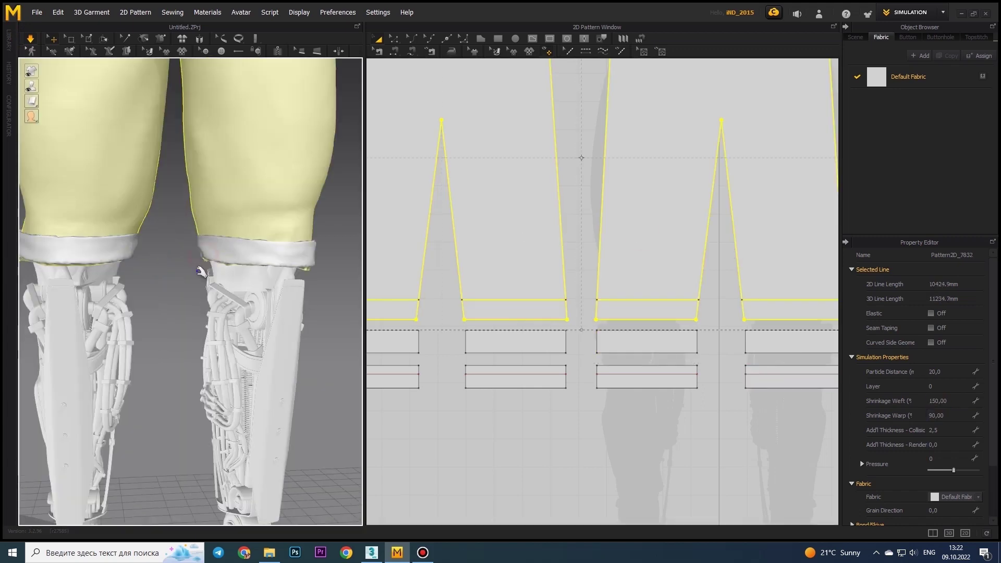
{"action": "right_click_drag", "start_coordinate": [209, 261], "coordinate": [312, 272]}
{"action": "left_click", "coordinate": [313, 256]}
{"action": "left_click", "coordinate": [110, 248]}
{"action": "mouse_move", "coordinate": [109, 248]}
{"action": "right_mouse_down"}
{"action": "mouse_move", "coordinate": [82, 268]}
{"action": "mouse_move", "coordinate": [313, 260]}
{"action": "right_mouse_up"}
{"action": "left_click", "coordinate": [647, 319]}
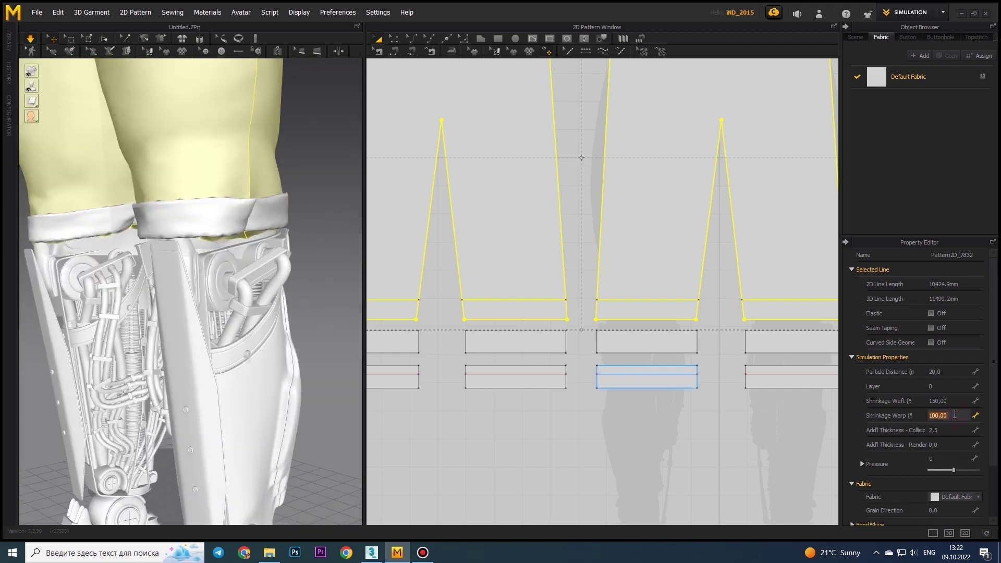
Set the trouser weft shrinkage to 140 and warp shrinkage to 120
{"action": "mouse_move", "coordinate": [209, 261]}
{"action": "right_mouse_down"}
{"action": "mouse_move", "coordinate": [2, 281]}
{"action": "mouse_move", "coordinate": [969, 417]}
{"action": "right_mouse_up"}
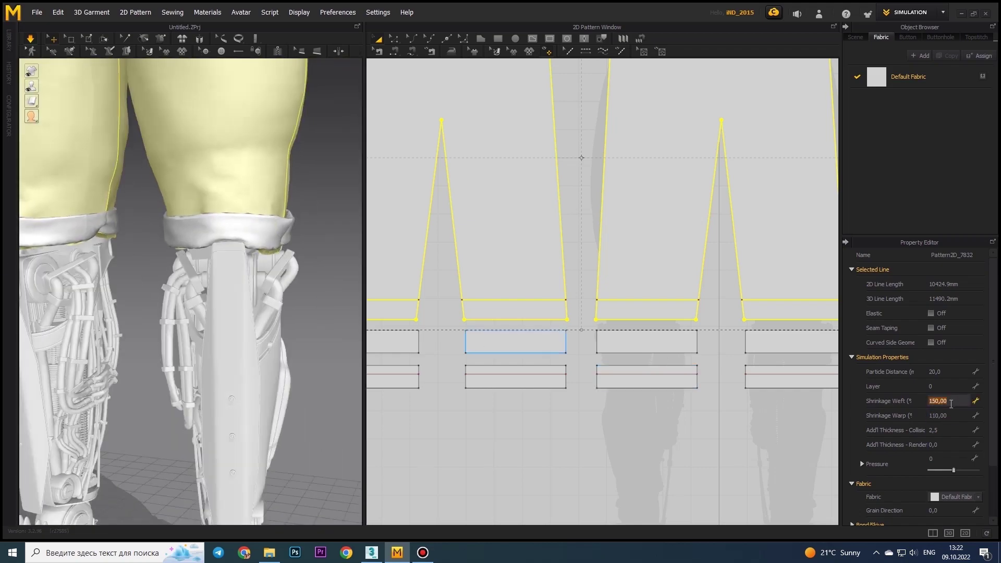
{"action": "key", "text": "Return"}
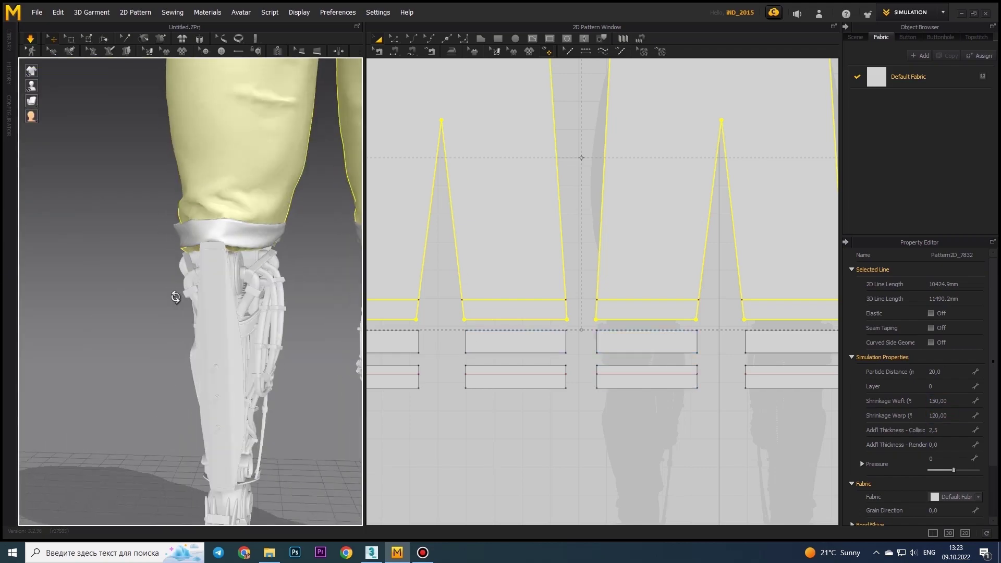
{"action": "left_click", "coordinate": [306, 239]}
{"action": "right_click_drag", "start_coordinate": [280, 246], "coordinate": [152, 286]}
{"action": "key", "text": "2"}
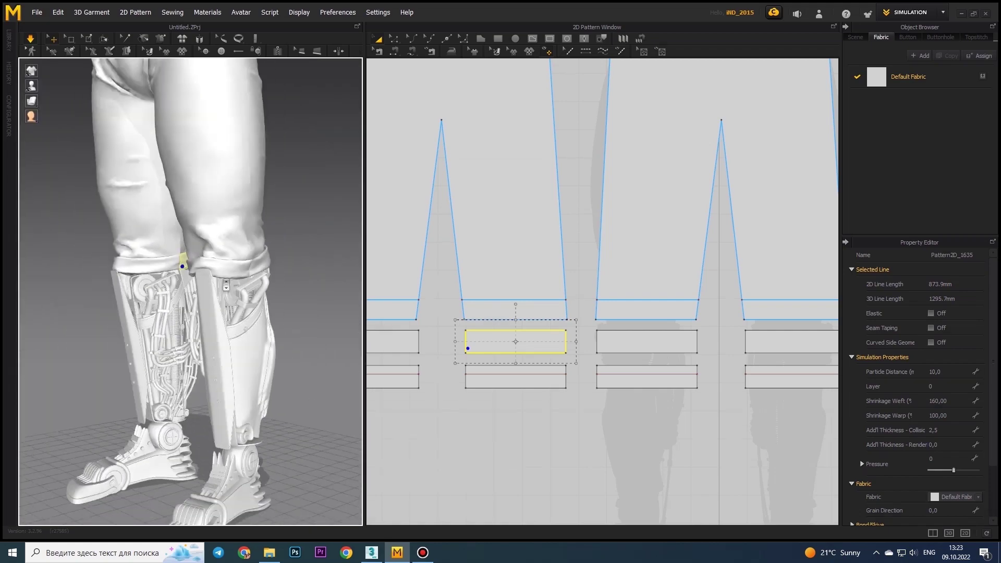
{"action": "left_click", "coordinate": [675, 266]}
{"action": "left_click", "coordinate": [958, 415]}
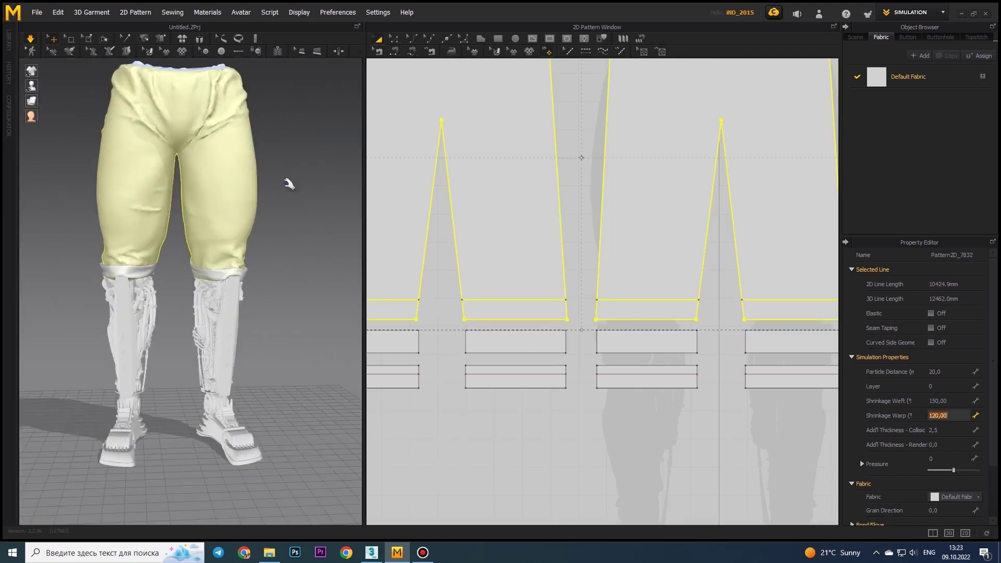
{"action": "mouse_move", "coordinate": [289, 183]}
{"action": "right_mouse_down"}
{"action": "mouse_move", "coordinate": [249, 200]}
{"action": "mouse_move", "coordinate": [239, 179]}
{"action": "mouse_move", "coordinate": [201, 197]}
{"action": "mouse_move", "coordinate": [190, 161]}
{"action": "mouse_move", "coordinate": [328, 209]}
{"action": "mouse_move", "coordinate": [131, 249]}
{"action": "mouse_move", "coordinate": [216, 245]}
{"action": "mouse_move", "coordinate": [292, 271]}
{"action": "right_mouse_up"}
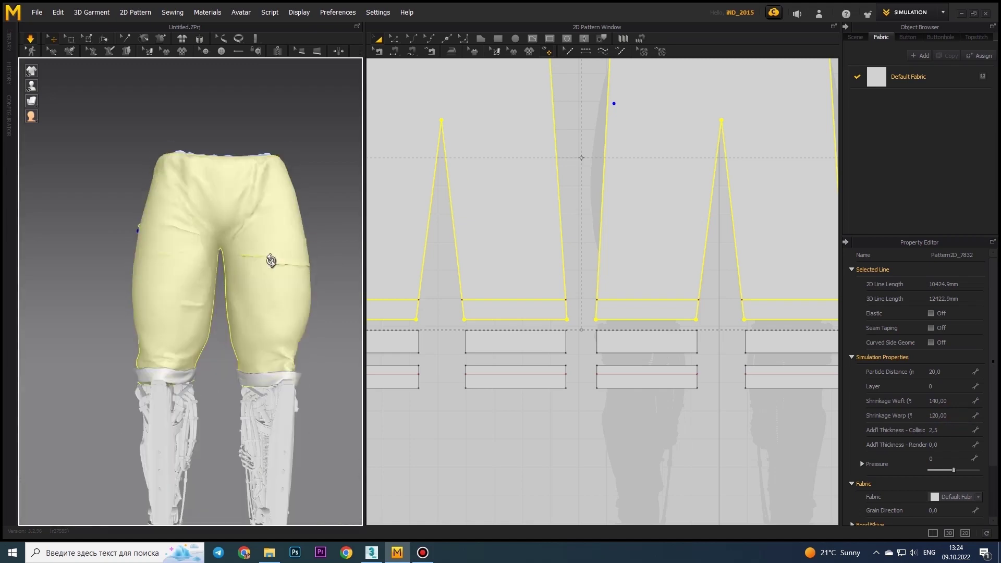
Select the right trouser and waistband pieces and pull the cloth to settle it
{"action": "key", "text": "Escape"}
{"action": "scroll", "coordinate": [272, 259], "scroll_direction": "up", "scroll_amount": 5}
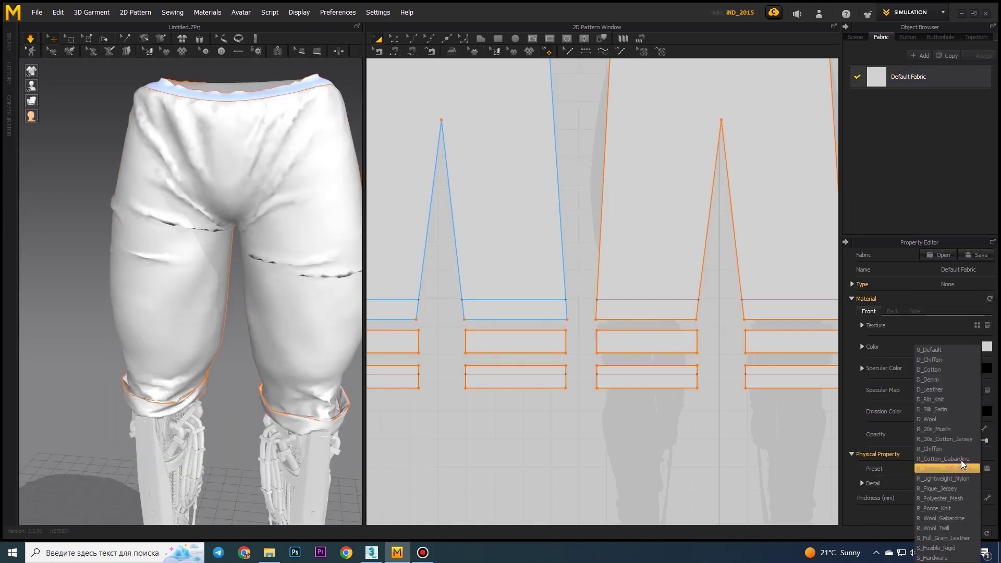
{"action": "left_click_drag", "start_coordinate": [624, 258], "coordinate": [409, 382]}
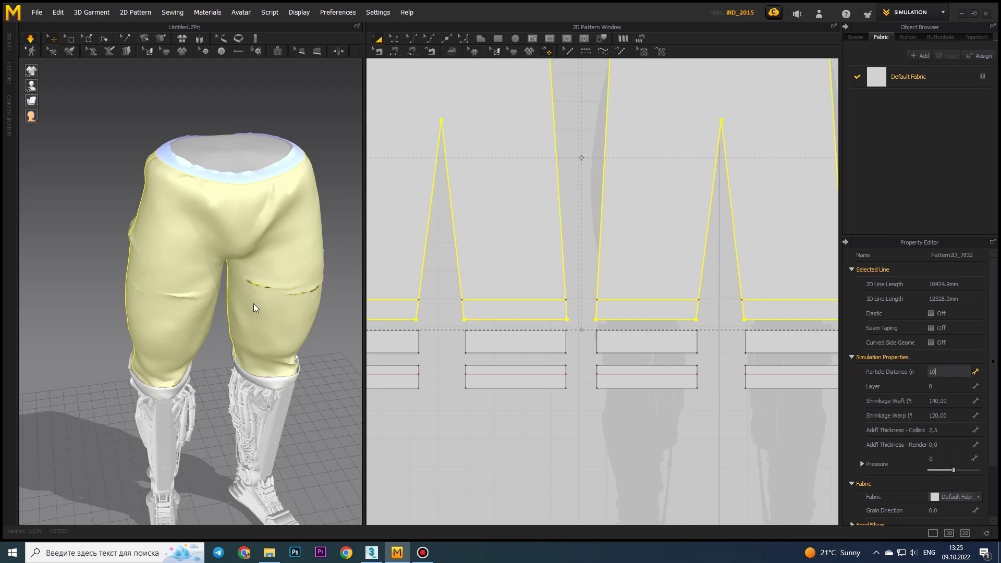
{"action": "scroll", "coordinate": [232, 220], "scroll_direction": "up", "scroll_amount": 3}
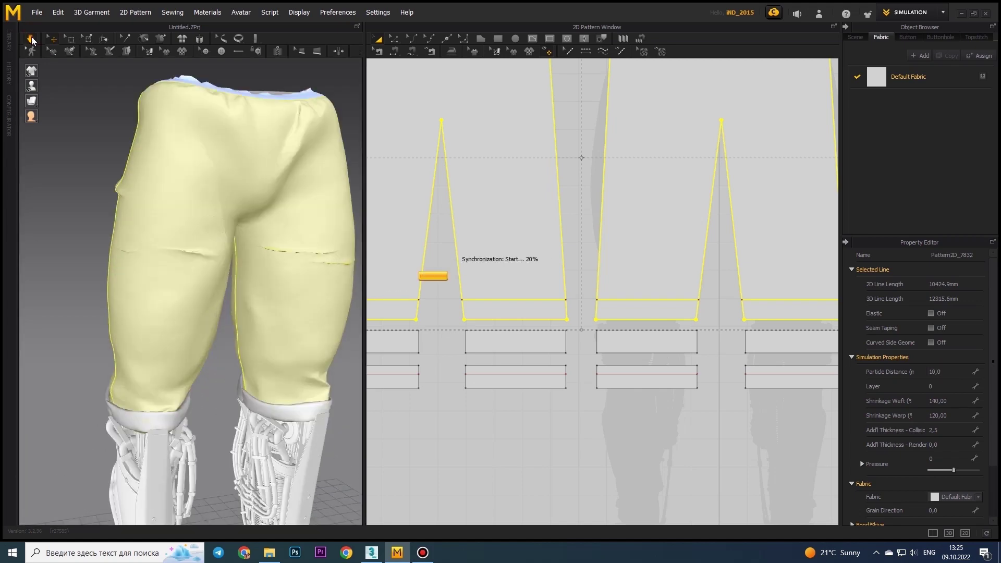
{"action": "left_click_drag", "start_coordinate": [90, 189], "coordinate": [227, 336]}
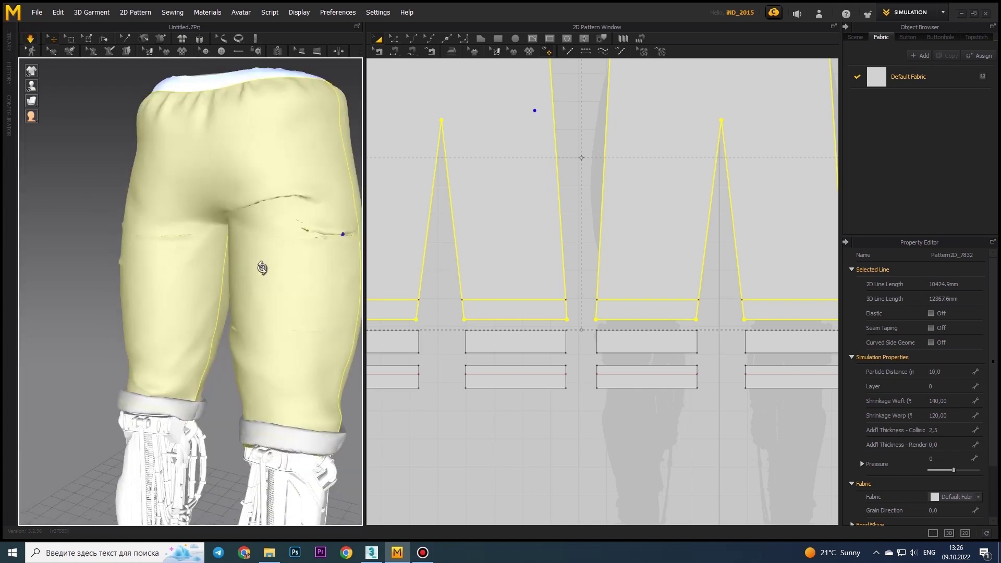
{"action": "left_click_drag", "start_coordinate": [212, 424], "coordinate": [216, 403]}
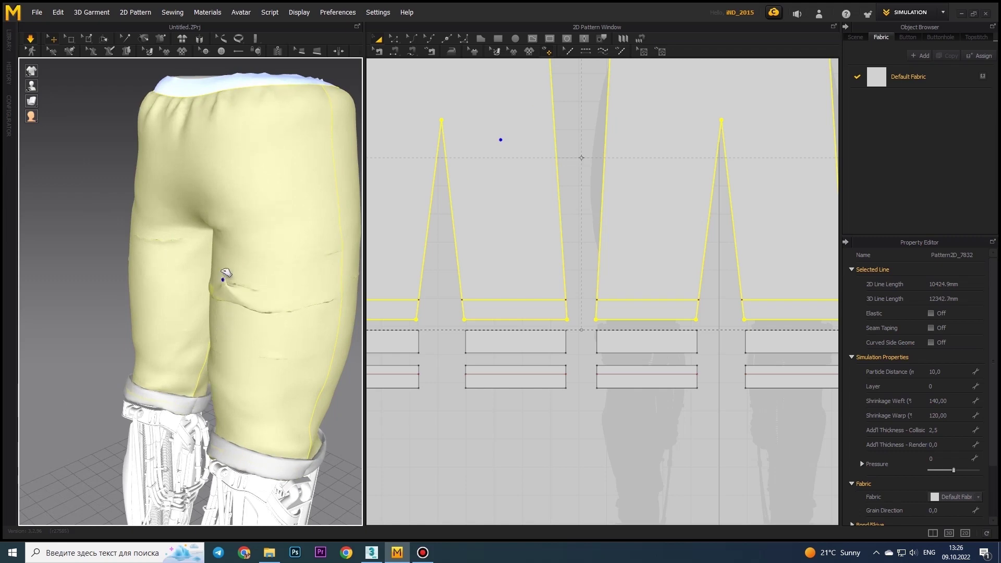
{"action": "mouse_move", "coordinate": [225, 273]}
{"action": "right_mouse_down"}
{"action": "mouse_move", "coordinate": [206, 277]}
{"action": "mouse_move", "coordinate": [331, 270]}
{"action": "mouse_move", "coordinate": [324, 346]}
{"action": "right_mouse_up"}
Set weft shrinkage to 150 and deselect to show the default fabric settings
{"action": "type", "text": "150"}
{"action": "key", "text": "Tab"}
{"action": "left_click", "coordinate": [308, 348]}
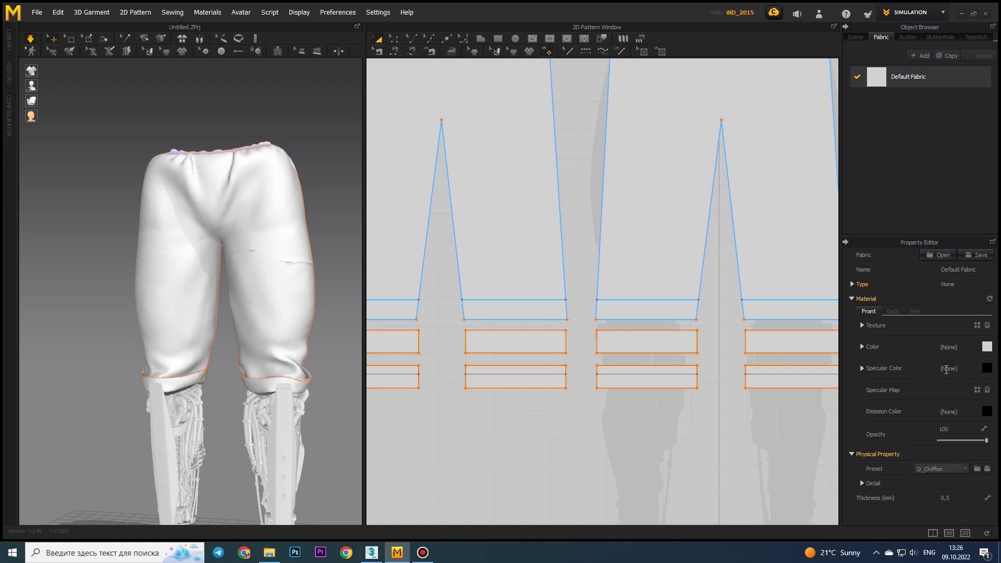
{"action": "right_click_drag", "start_coordinate": [235, 271], "coordinate": [127, 268]}
Set the large trouser pattern's particle distance to 5
{"action": "left_click", "coordinate": [634, 315]}
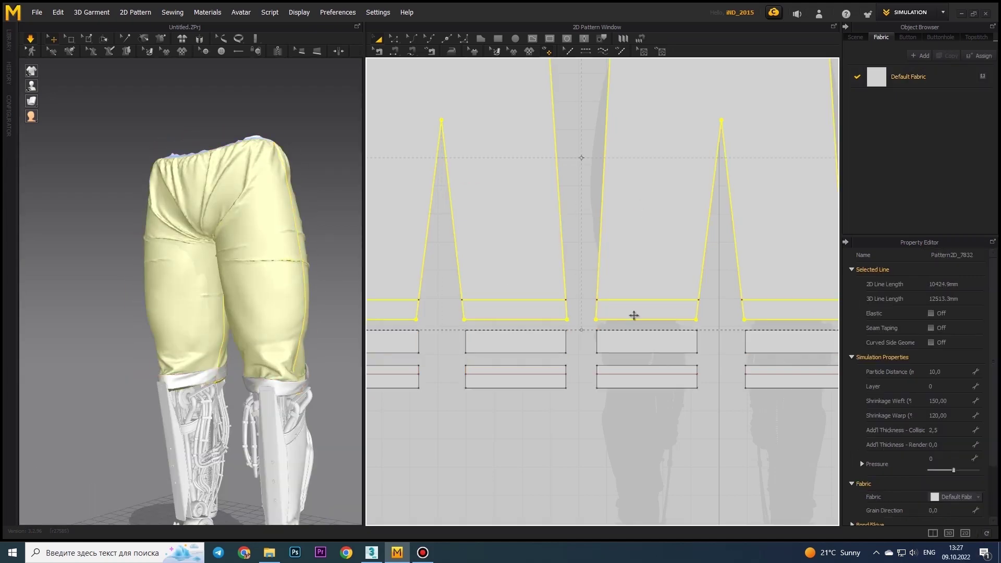
{"action": "scroll", "coordinate": [405, 383], "scroll_direction": "down", "scroll_amount": 3}
{"action": "mouse_move", "coordinate": [292, 272]}
{"action": "right_mouse_down"}
{"action": "mouse_move", "coordinate": [237, 271]}
{"action": "mouse_move", "coordinate": [269, 286]}
{"action": "right_mouse_up"}
{"action": "scroll", "coordinate": [268, 287], "scroll_direction": "up", "scroll_amount": 5}
{"action": "left_click", "coordinate": [949, 372]}
{"action": "type", "text": "5"}
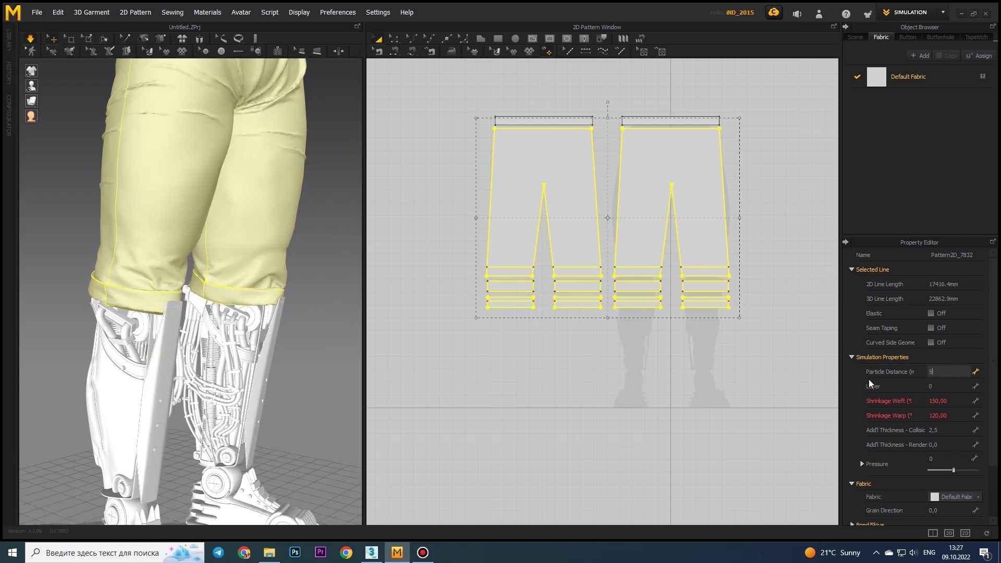
{"action": "left_click", "coordinate": [184, 246]}
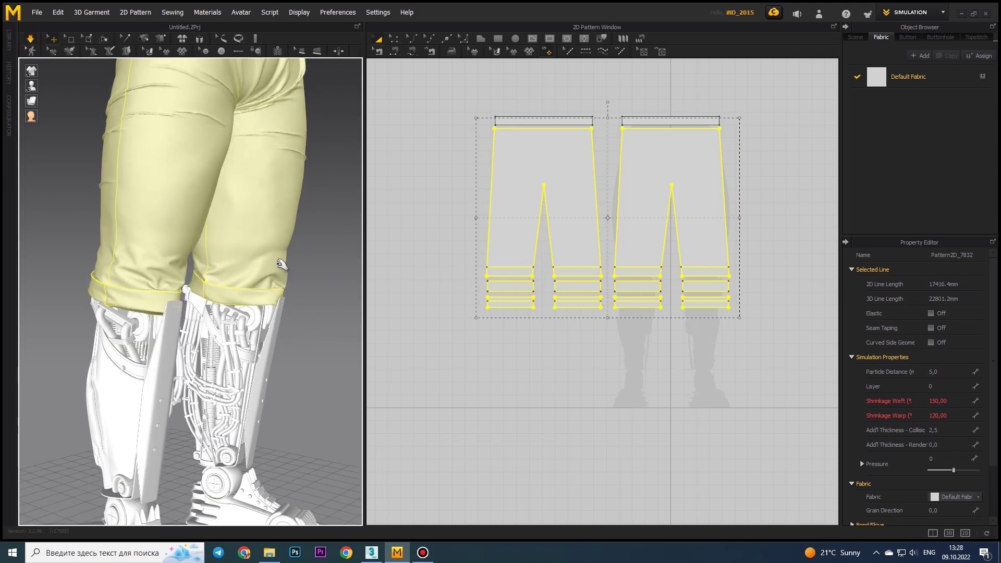
{"action": "right_click_drag", "start_coordinate": [156, 261], "coordinate": [71, 252]}
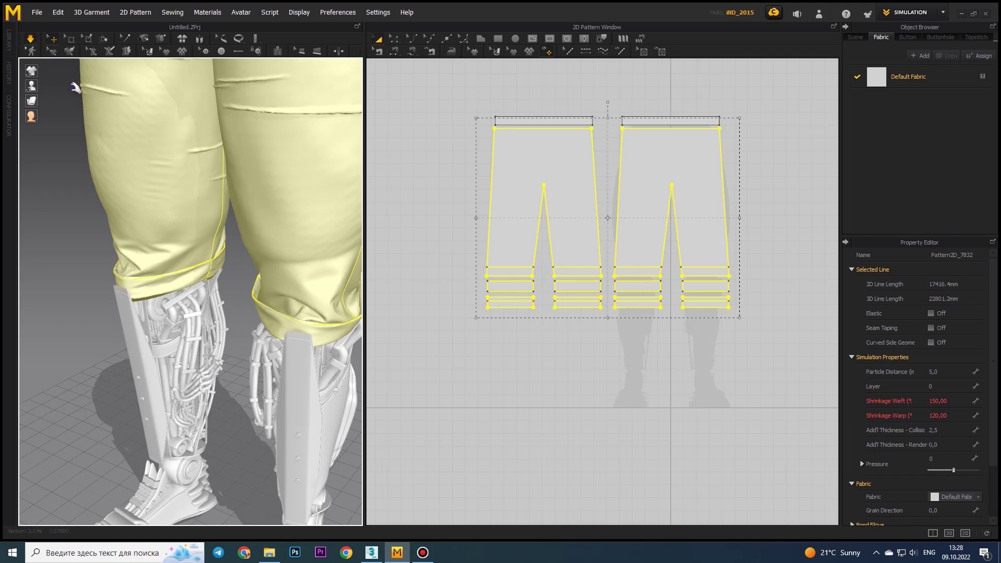
Select and delete the waistband strips
{"action": "left_click", "coordinate": [646, 121]}
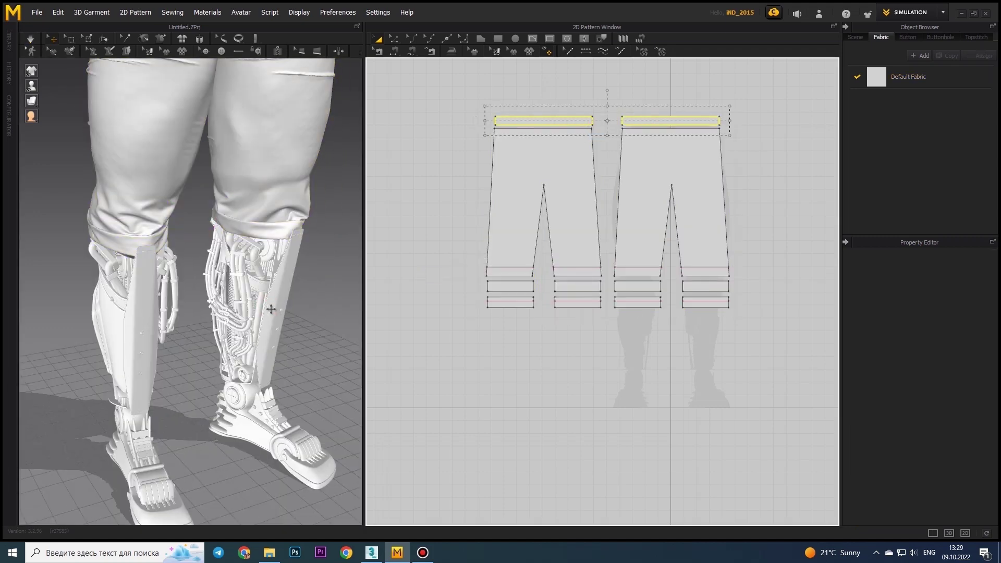
{"action": "key", "text": "Delete"}
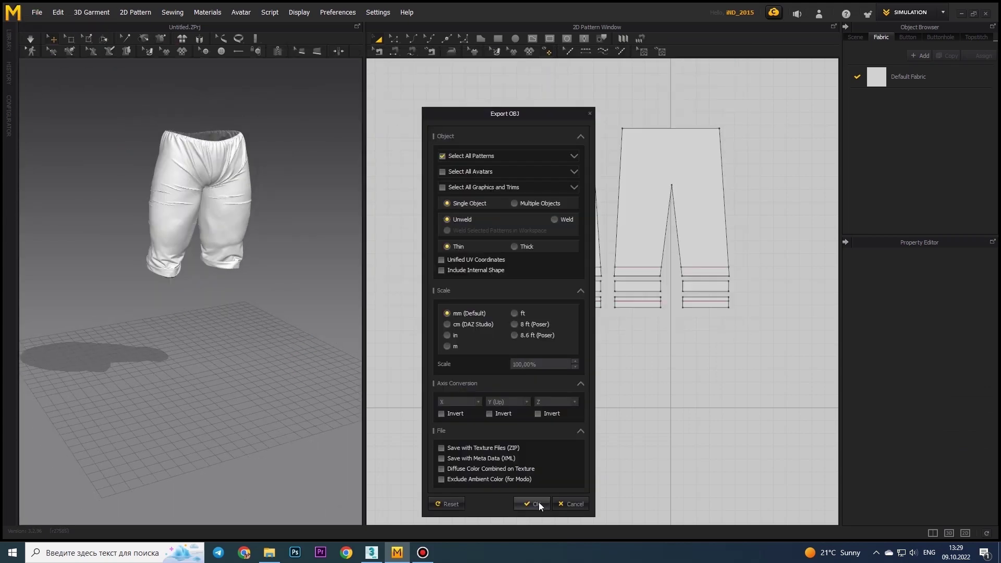
{"action": "left_click", "coordinate": [58, 12]}
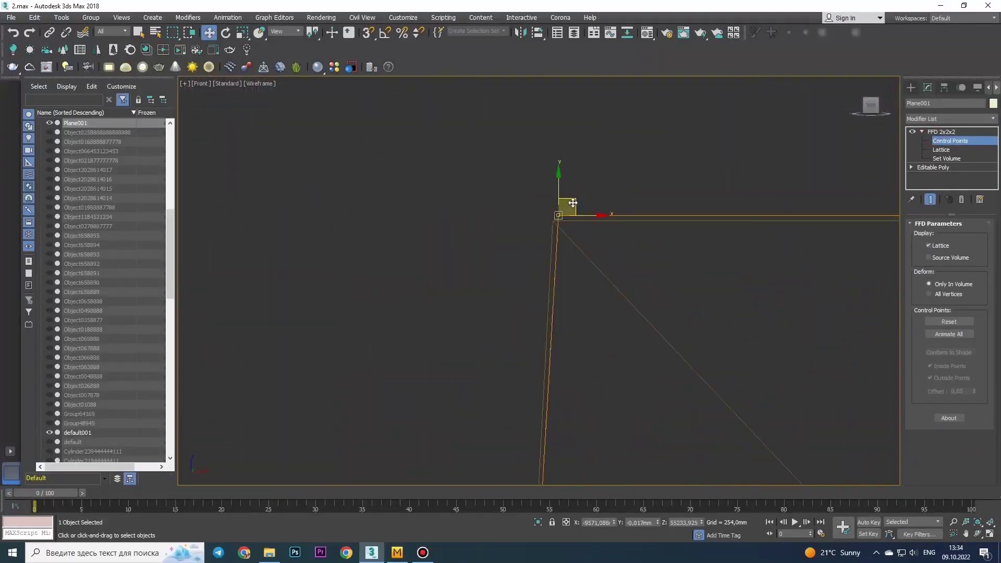
Drag the FFD 2x2x2 lattice corner to align Plane001's grid with the trouser outline
{"action": "left_click_drag", "start_coordinate": [569, 208], "coordinate": [678, 214]}
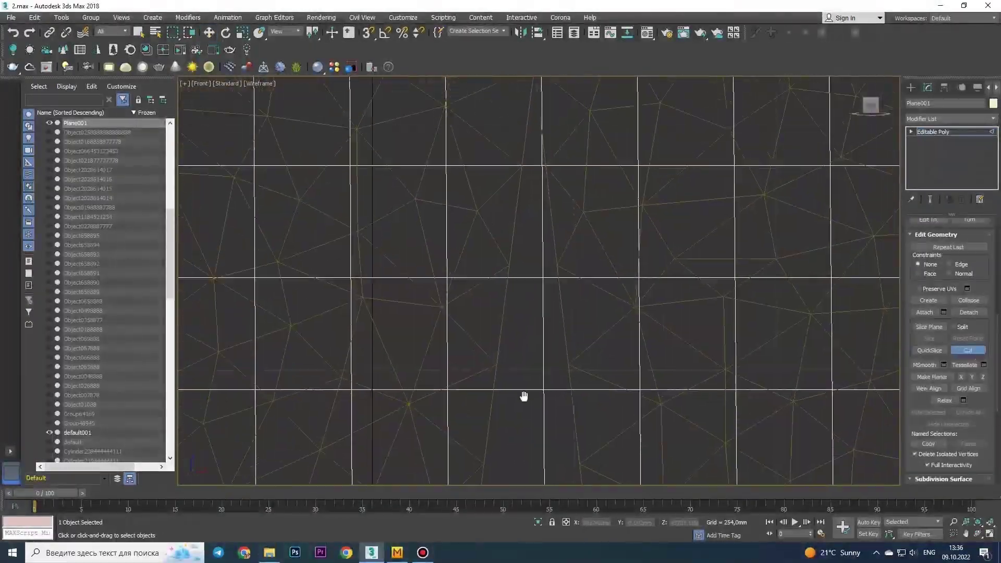
Continue cutting along the trouser's slanted outline, then switch to Polygon sub-object level
{"action": "middle_click_drag", "start_coordinate": [524, 397], "coordinate": [536, 217]}
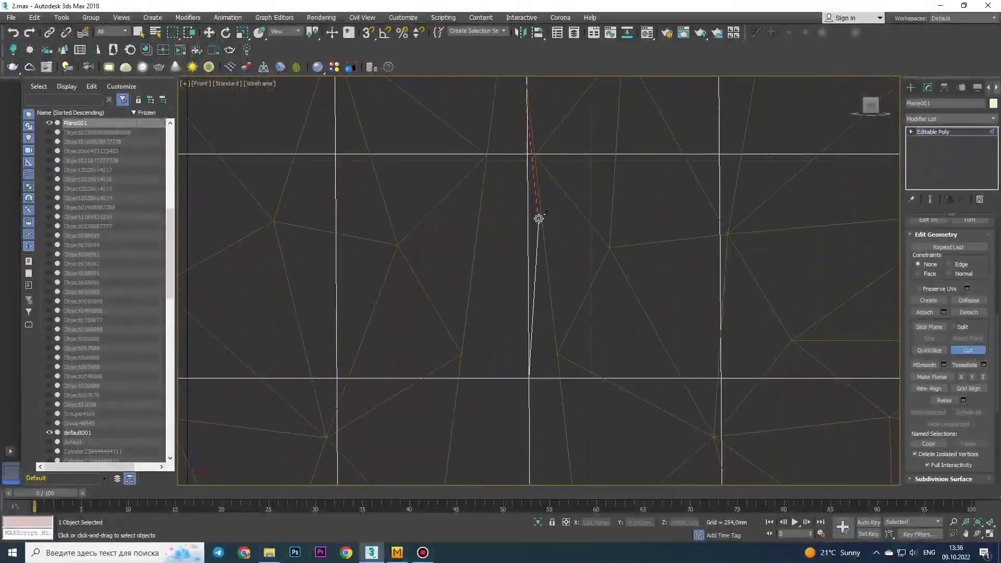
{"action": "scroll", "coordinate": [524, 323], "scroll_direction": "down", "scroll_amount": 5}
{"action": "scroll", "coordinate": [524, 334], "scroll_direction": "down", "scroll_amount": 3}
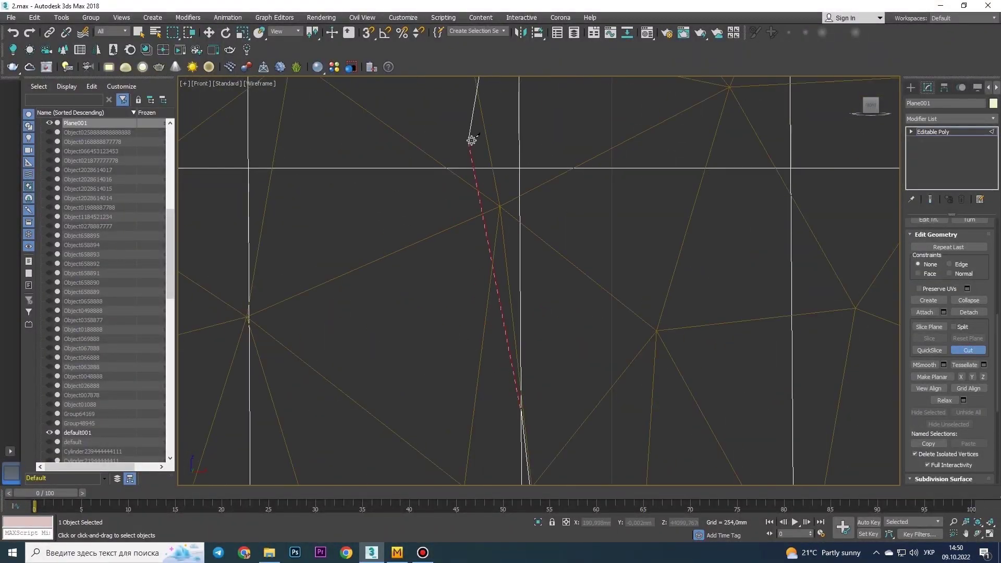
{"action": "scroll", "coordinate": [470, 361], "scroll_direction": "up", "scroll_amount": 2}
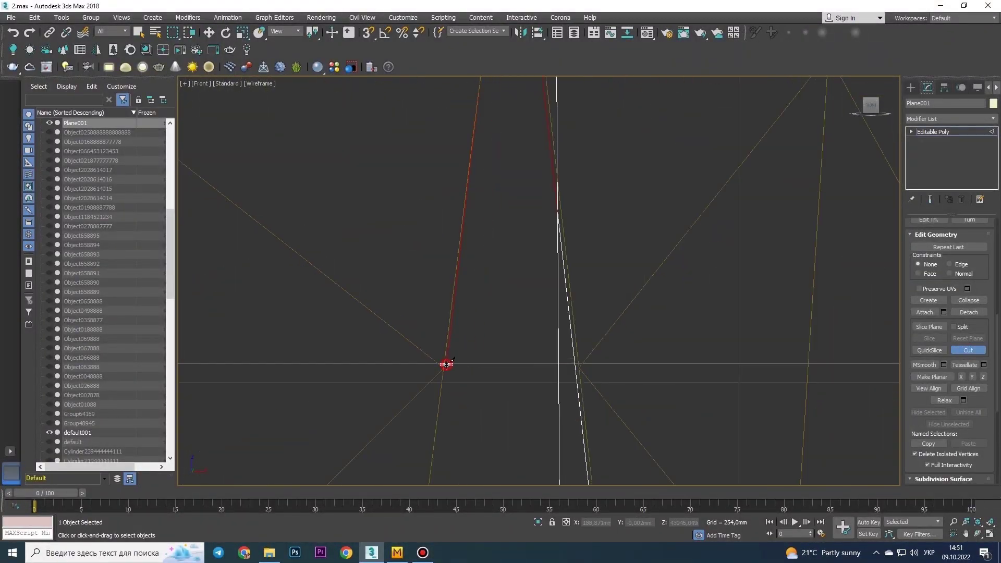
{"action": "scroll", "coordinate": [447, 364], "scroll_direction": "down", "scroll_amount": 5}
{"action": "scroll", "coordinate": [383, 406], "scroll_direction": "up", "scroll_amount": 5}
{"action": "left_click", "coordinate": [961, 220]}
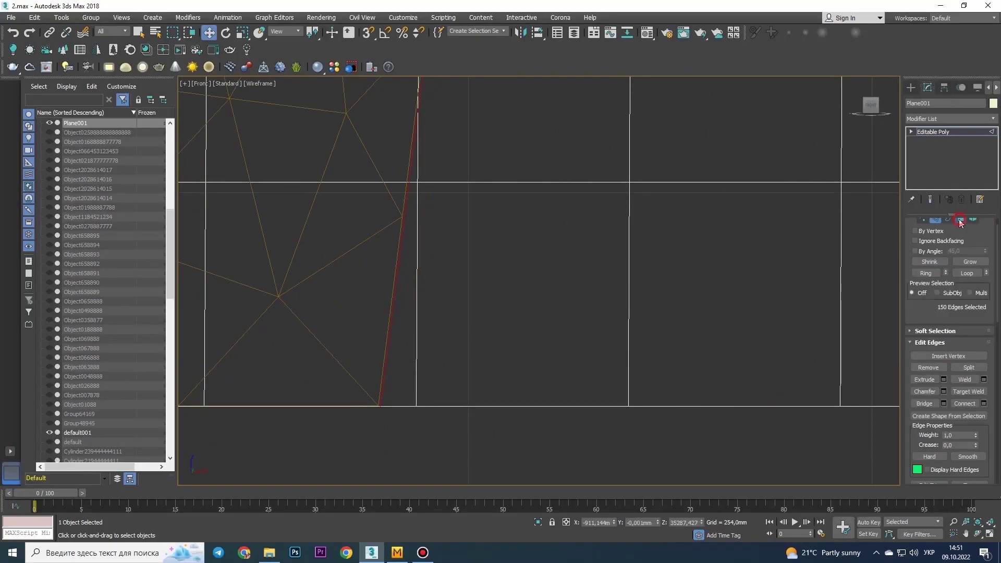
{"action": "scroll", "coordinate": [458, 335], "scroll_direction": "down", "scroll_amount": 4}
{"action": "scroll", "coordinate": [646, 228], "scroll_direction": "up", "scroll_amount": 2}
{"action": "scroll", "coordinate": [528, 437], "scroll_direction": "down", "scroll_amount": 1}
{"action": "scroll", "coordinate": [528, 437], "scroll_direction": "down", "scroll_amount": 2}
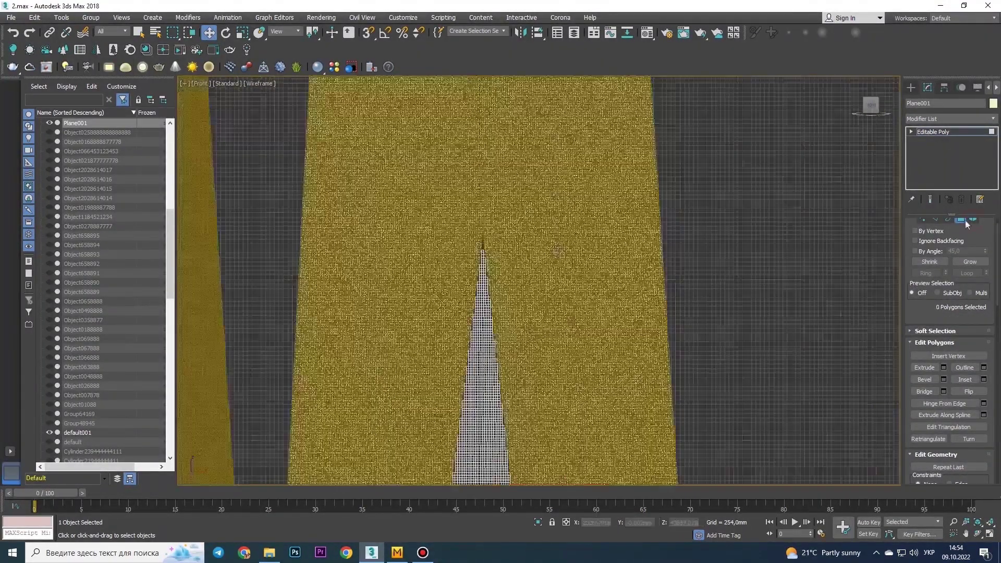
Create another plane and add an FFD lattice, editing its corner points
{"action": "scroll", "coordinate": [525, 291], "scroll_direction": "down", "scroll_amount": 5}
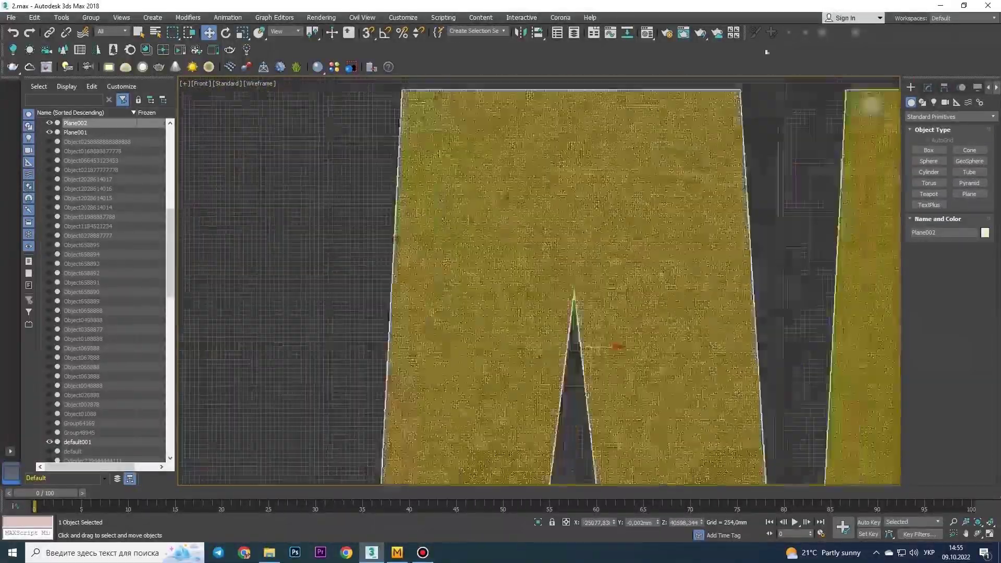
{"action": "scroll", "coordinate": [574, 292], "scroll_direction": "down", "scroll_amount": 3}
{"action": "left_click", "coordinate": [970, 194]}
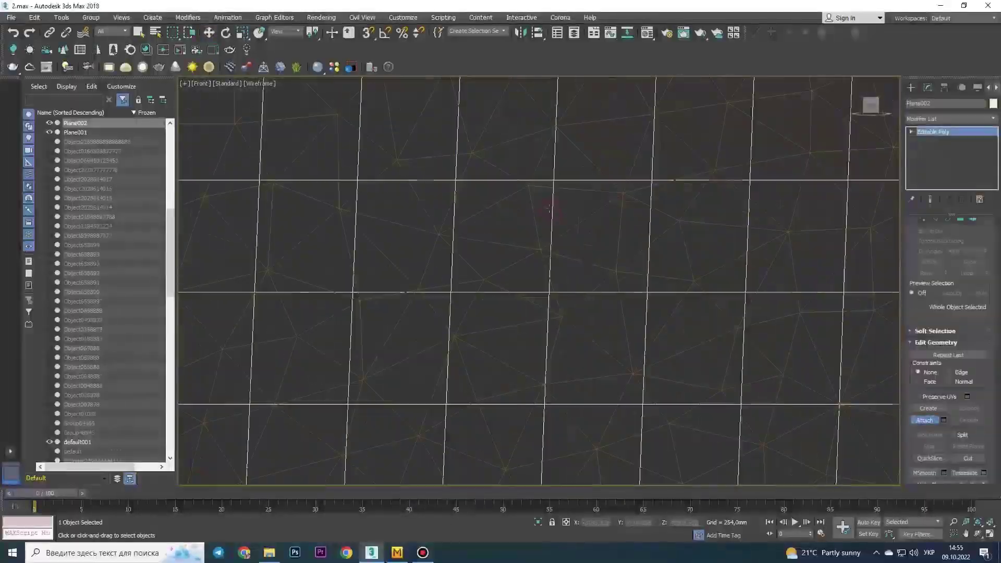
{"action": "scroll", "coordinate": [682, 189], "scroll_direction": "up", "scroll_amount": 2}
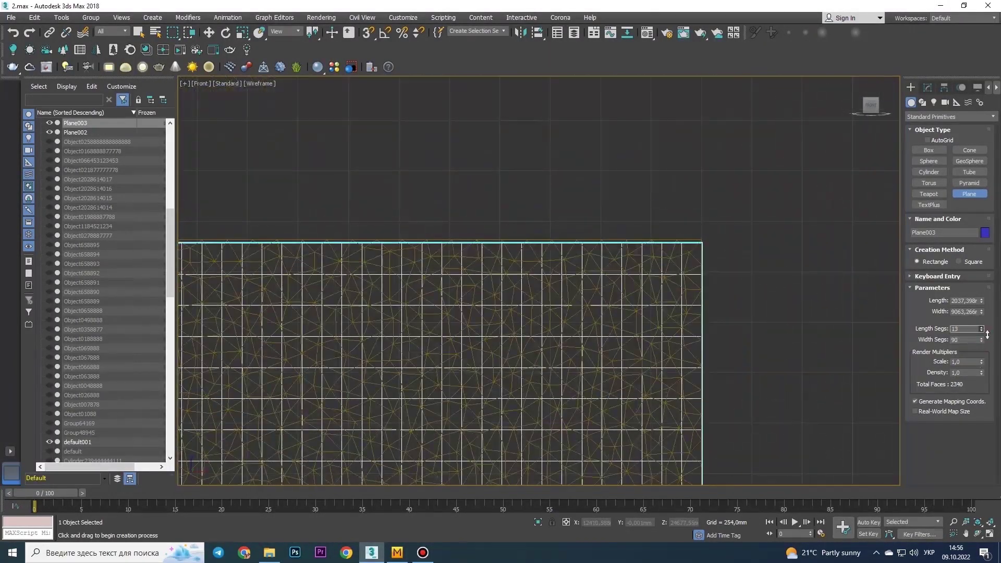
{"action": "left_click", "coordinate": [928, 87]}
{"action": "left_click", "coordinate": [950, 140]}
{"action": "scroll", "coordinate": [571, 268], "scroll_direction": "up", "scroll_amount": 8}
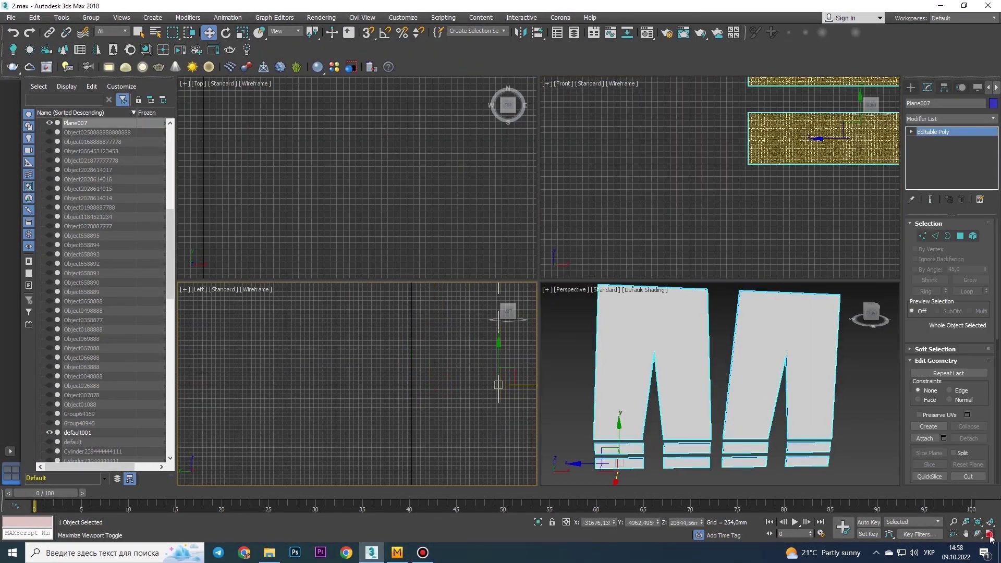
Toggle the maximized viewport to frame the front view of the pants
{"action": "key", "text": "alt+w"}
{"action": "middle_click_drag", "start_coordinate": [685, 302], "coordinate": [463, 328]}
{"action": "key", "text": "alt+w"}
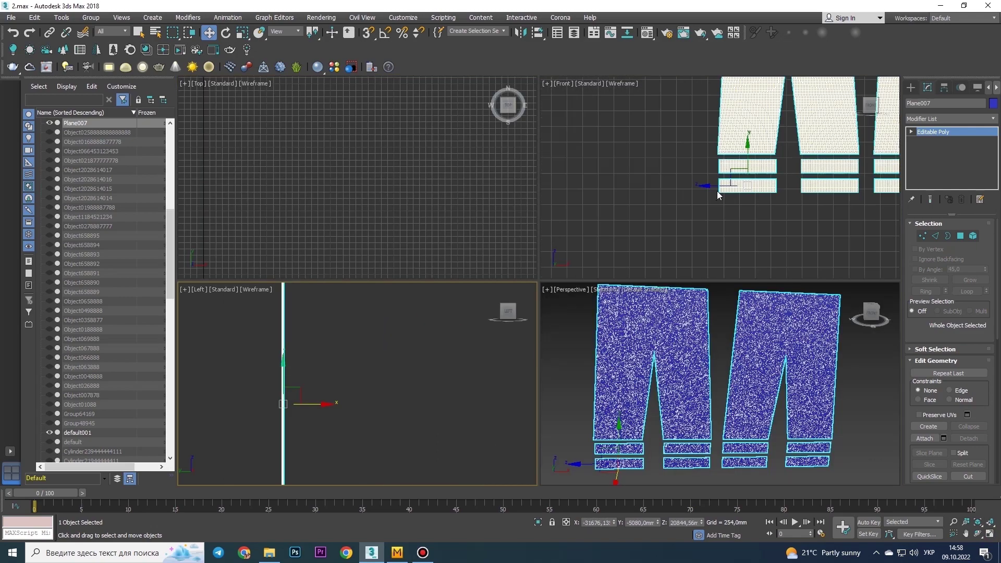
{"action": "key", "text": "f"}
{"action": "key", "text": "alt+w"}
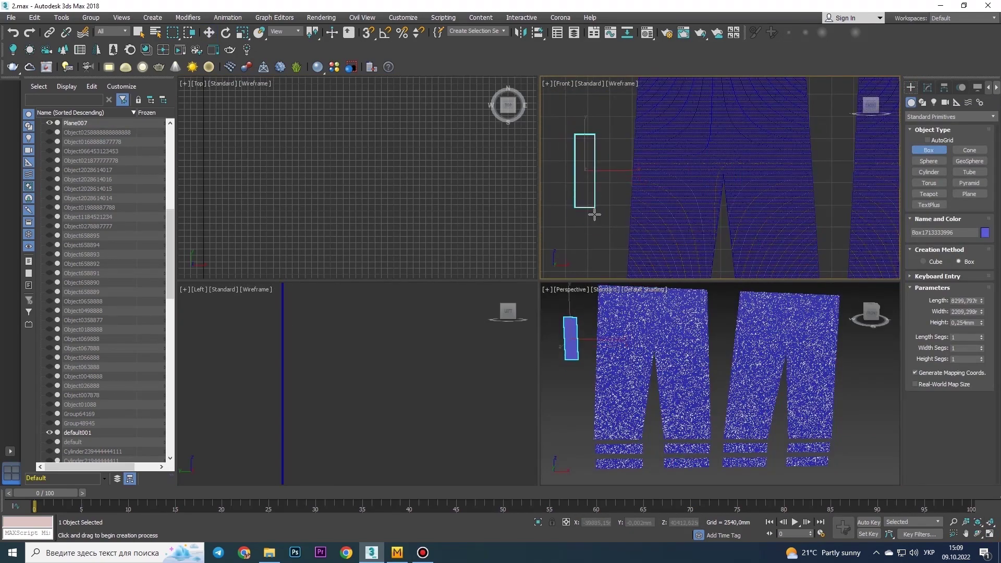
Show edged faces on the box and select its side faces near the top
{"action": "left_click", "coordinate": [569, 290]}
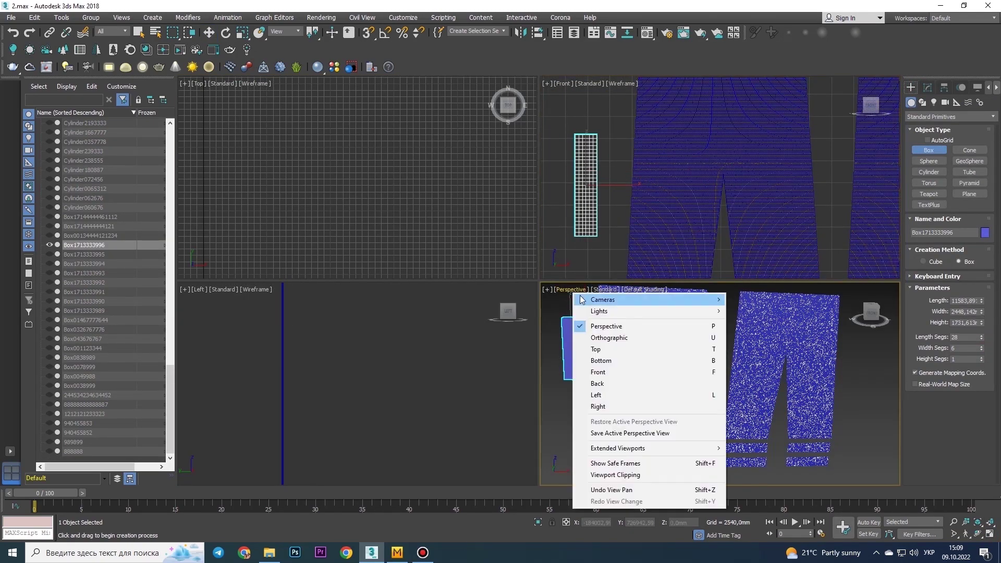
{"action": "key", "text": "F4"}
{"action": "key", "text": "z"}
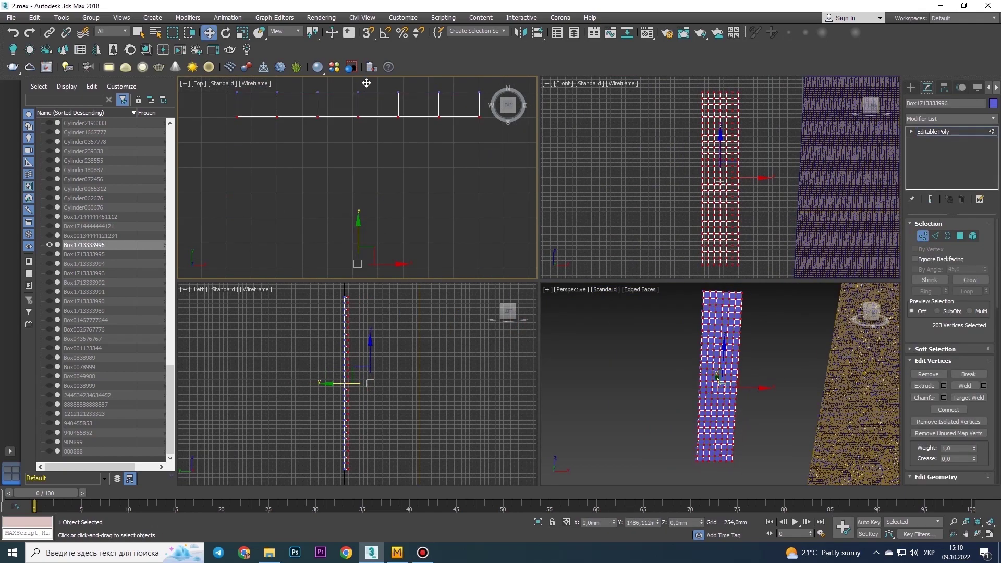
{"action": "key", "text": "alt+w"}
{"action": "key", "text": "z"}
{"action": "left_click", "coordinate": [927, 87]}
{"action": "left_click", "coordinate": [961, 236]}
{"action": "left_click_drag", "start_coordinate": [459, 219], "coordinate": [428, 271]}
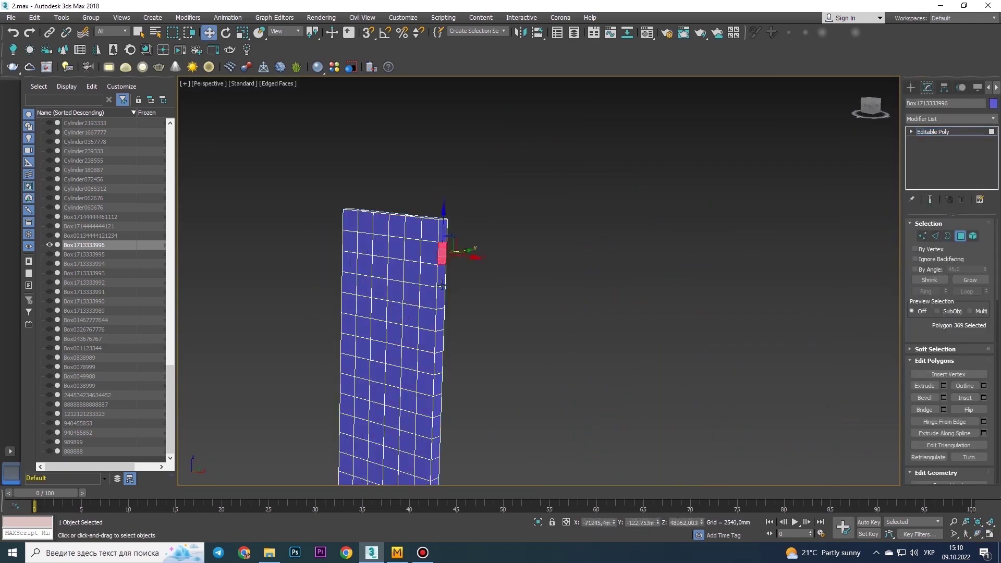
{"action": "key", "text": "z"}
Extrude the side faces outward into an F shape and select its edge loops
{"action": "left_click", "coordinate": [944, 386]}
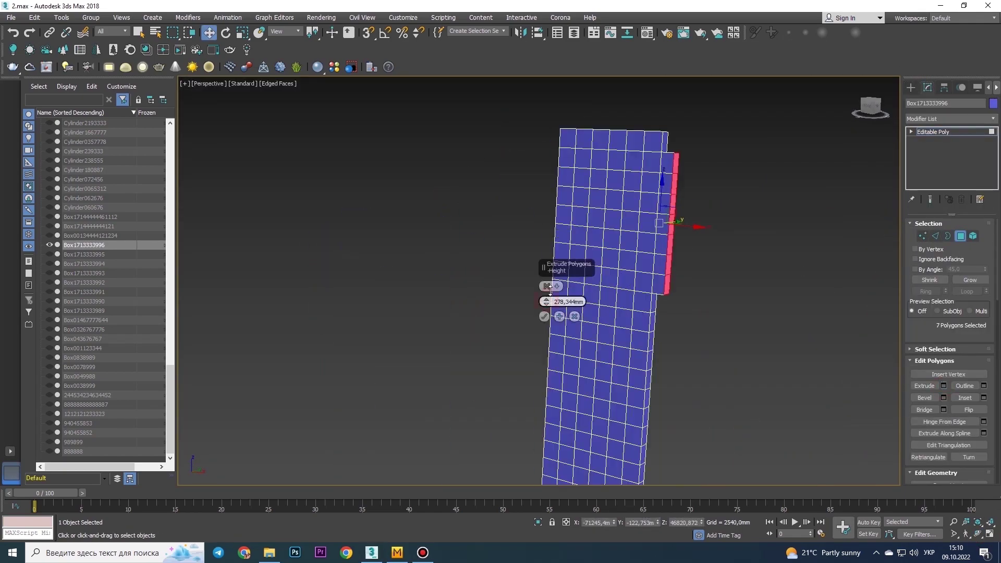
{"action": "left_click", "coordinate": [944, 386]}
{"action": "left_click", "coordinate": [944, 386]}
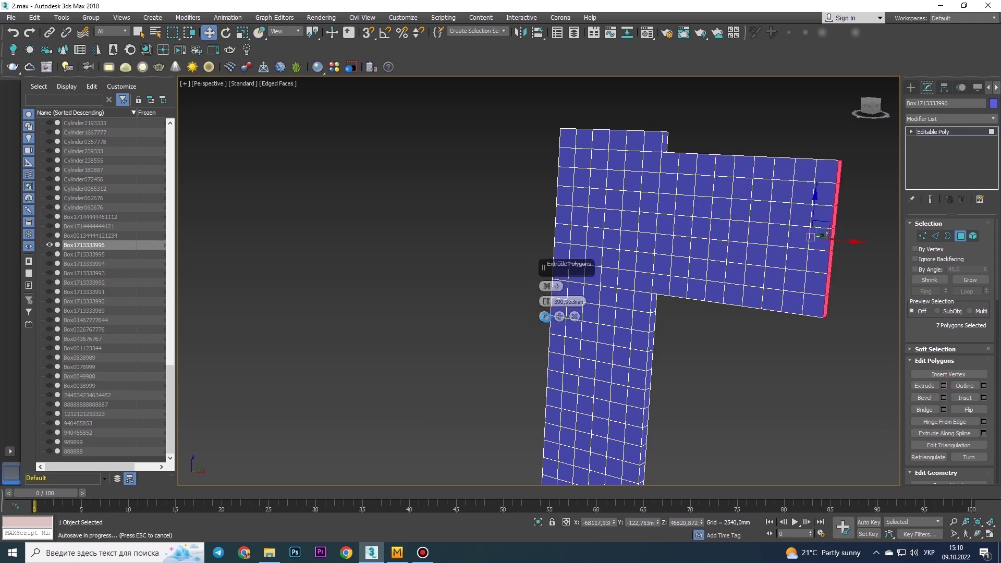
{"action": "scroll", "coordinate": [547, 322], "scroll_direction": "down", "scroll_amount": 5}
{"action": "left_click", "coordinate": [636, 321]}
{"action": "scroll", "coordinate": [636, 321], "scroll_direction": "up", "scroll_amount": 5}
{"action": "scroll", "coordinate": [636, 321], "scroll_direction": "down", "scroll_amount": 2}
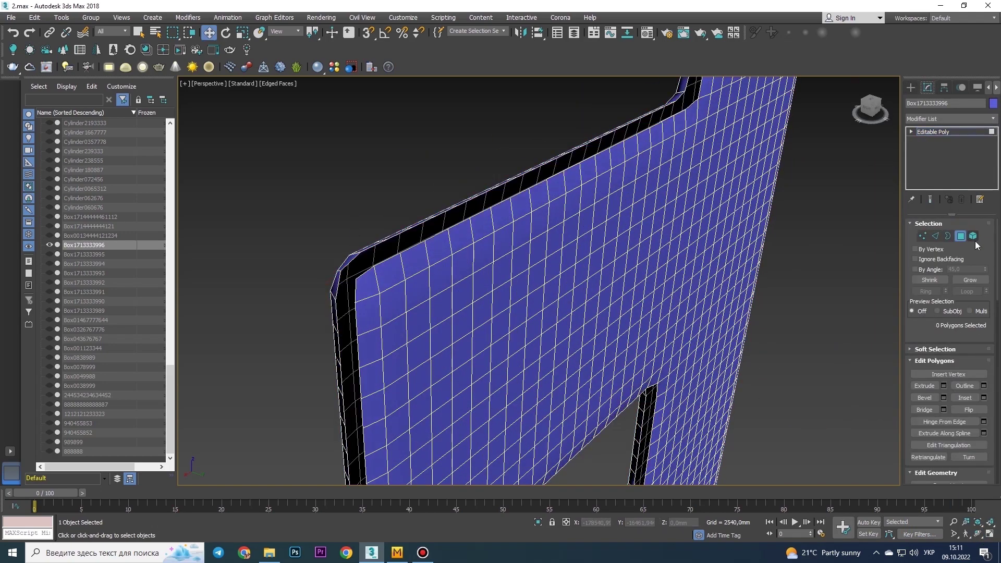
{"action": "left_click", "coordinate": [929, 236]}
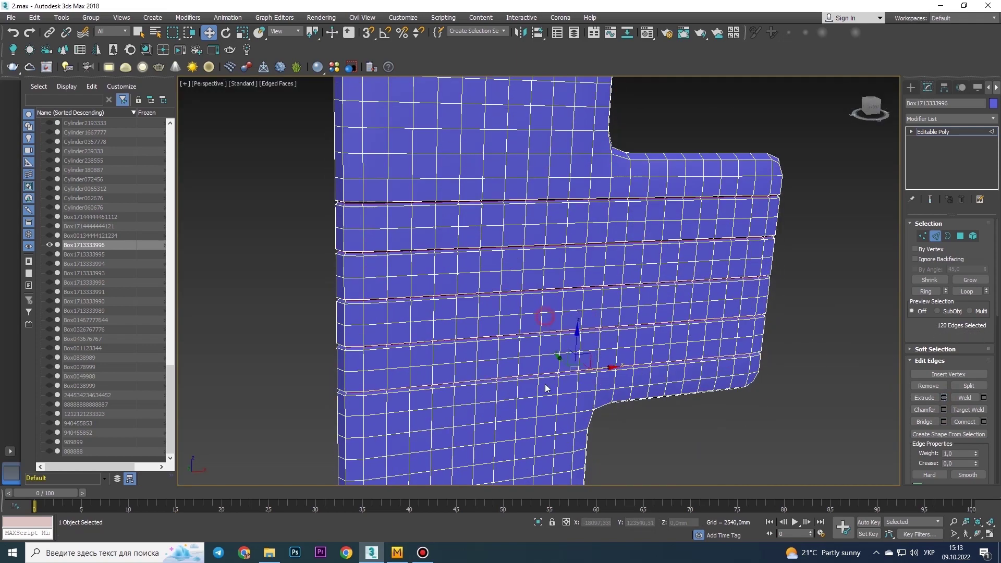
{"action": "double_click", "coordinate": [522, 119], "text": "ctrl"}
{"action": "scroll", "coordinate": [540, 225], "scroll_direction": "down", "scroll_amount": 3}
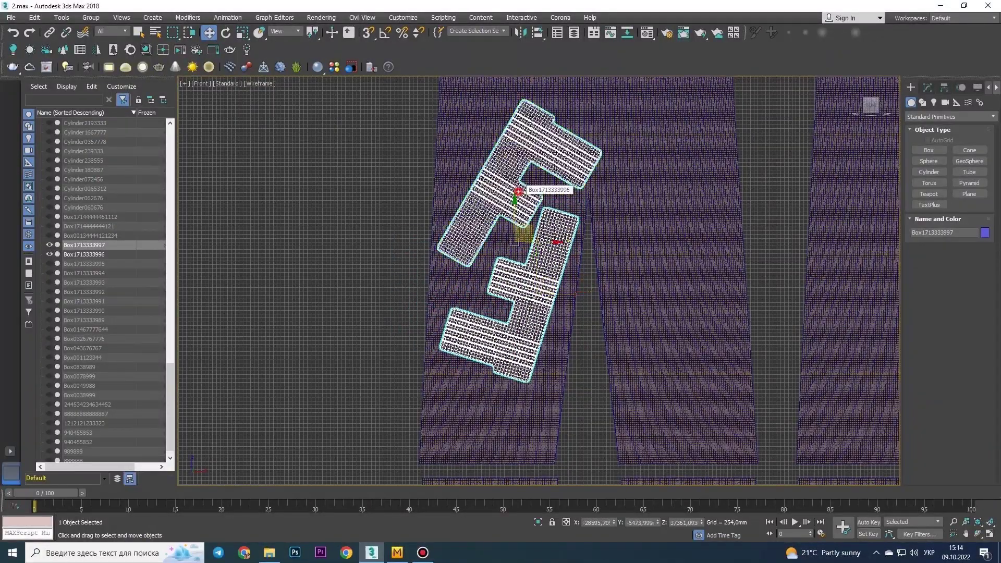
Move copies of the F letters aside and maximize the Left view to position them
{"action": "left_click_drag", "start_coordinate": [511, 265], "coordinate": [652, 244]}
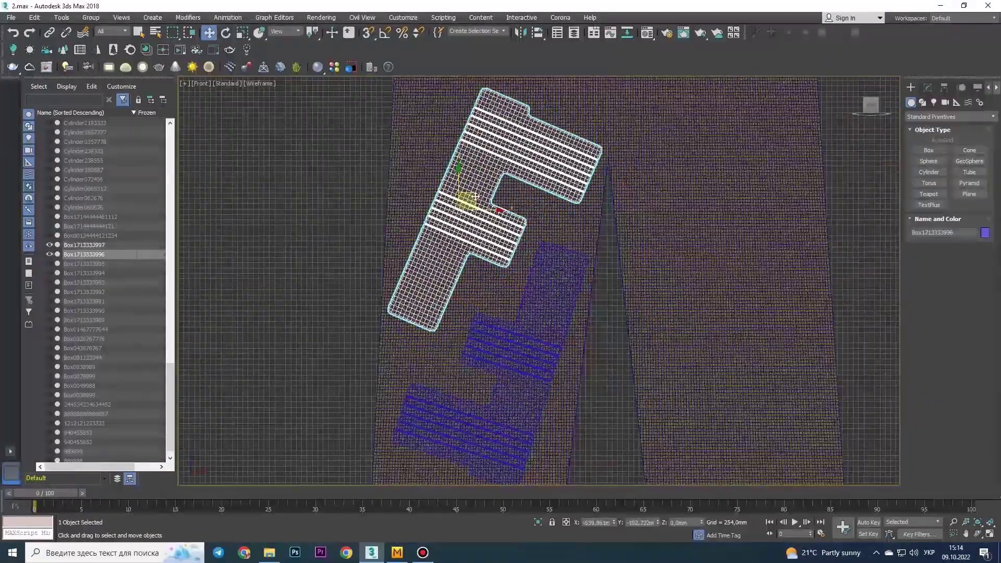
{"action": "scroll", "coordinate": [652, 244], "scroll_direction": "down", "scroll_amount": 2}
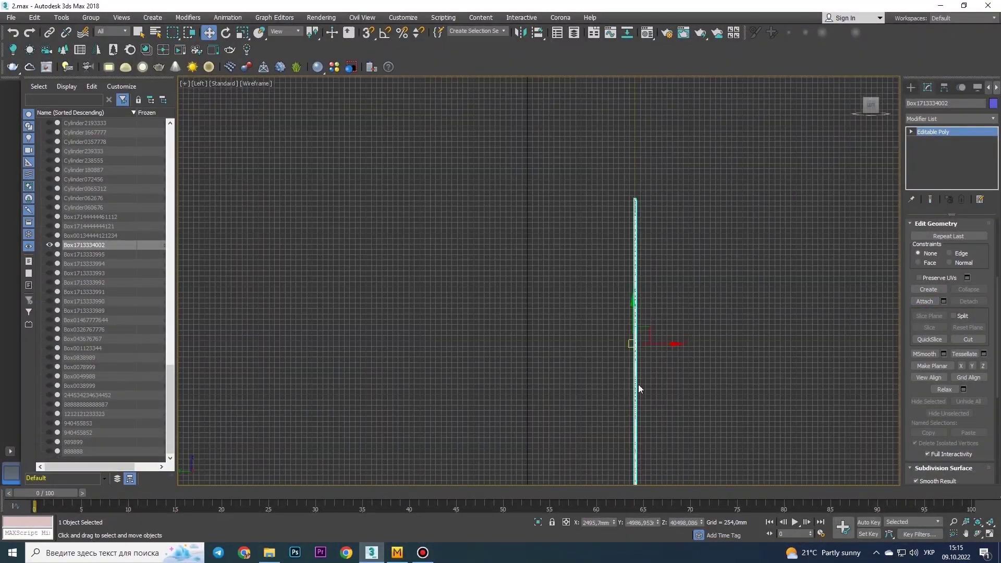
{"action": "key", "text": "alt+w"}
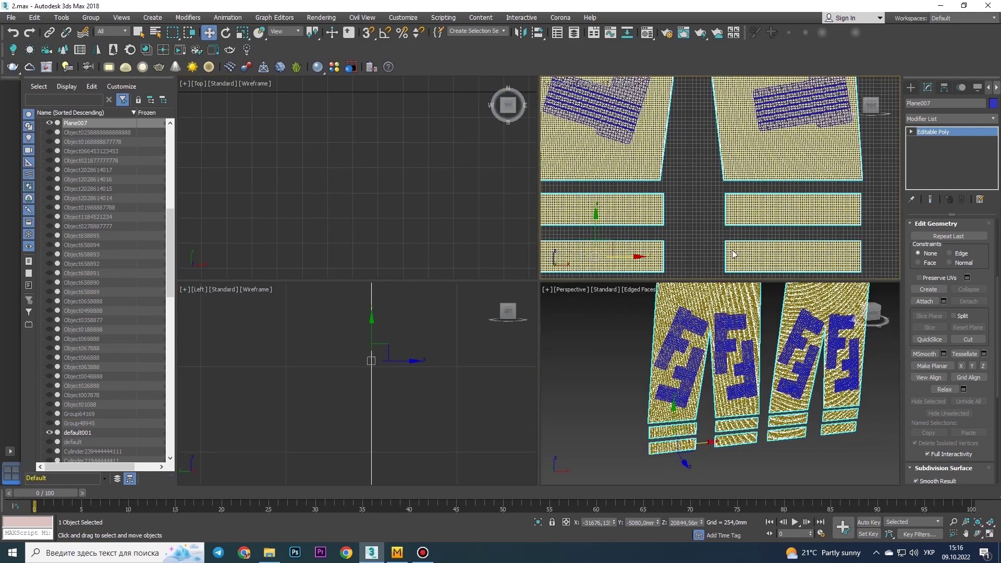
{"action": "scroll", "coordinate": [569, 226], "scroll_direction": "down", "scroll_amount": 8}
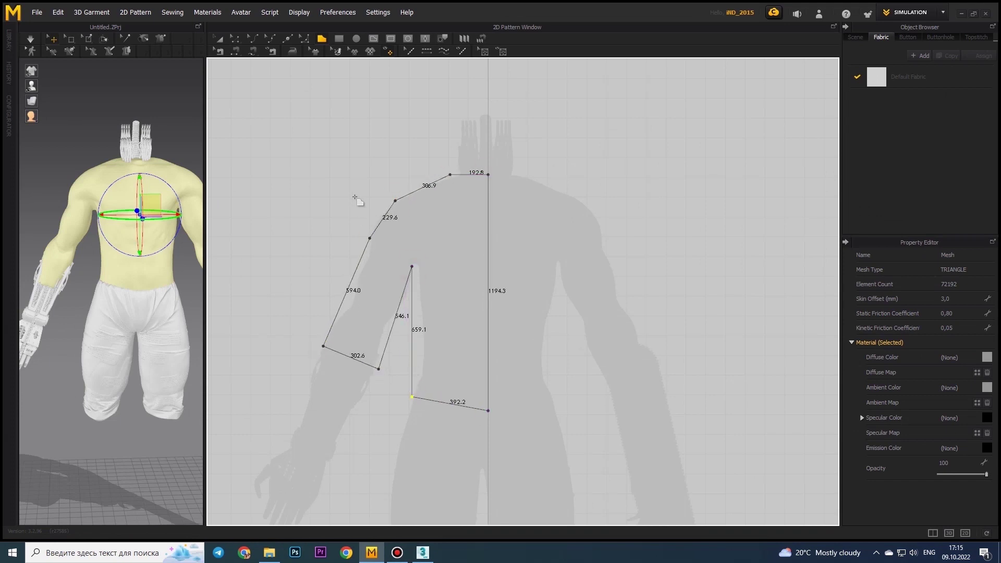
Close both shirt half outlines and select both halves
{"action": "left_click", "coordinate": [489, 411]}
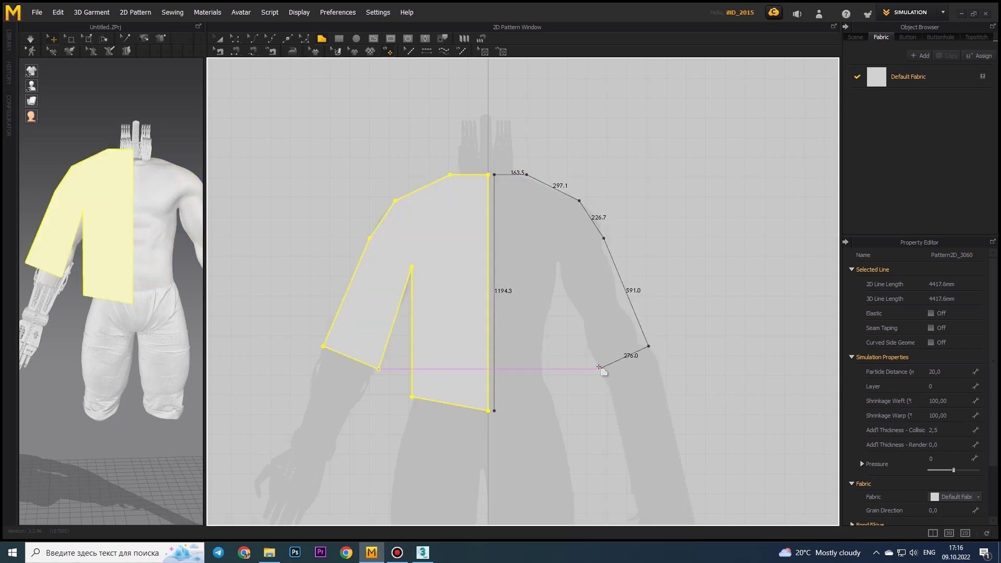
{"action": "left_click", "coordinate": [555, 398]}
{"action": "left_click", "coordinate": [494, 411]}
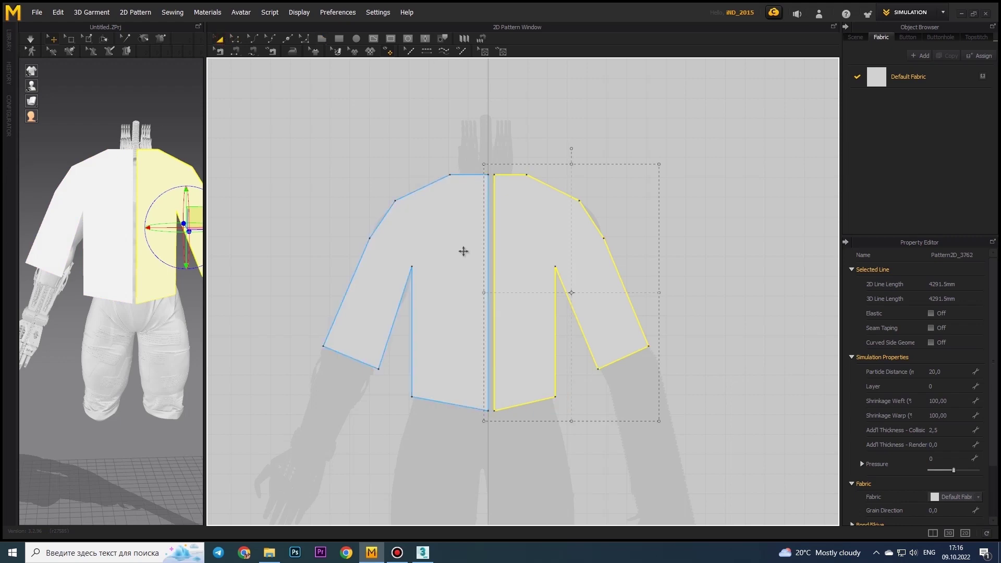
{"action": "key", "text": "ctrl+a"}
Select the left shirt piece and orbit the 3D view around the avatar
{"action": "scroll", "coordinate": [534, 295], "scroll_direction": "down", "scroll_amount": 5}
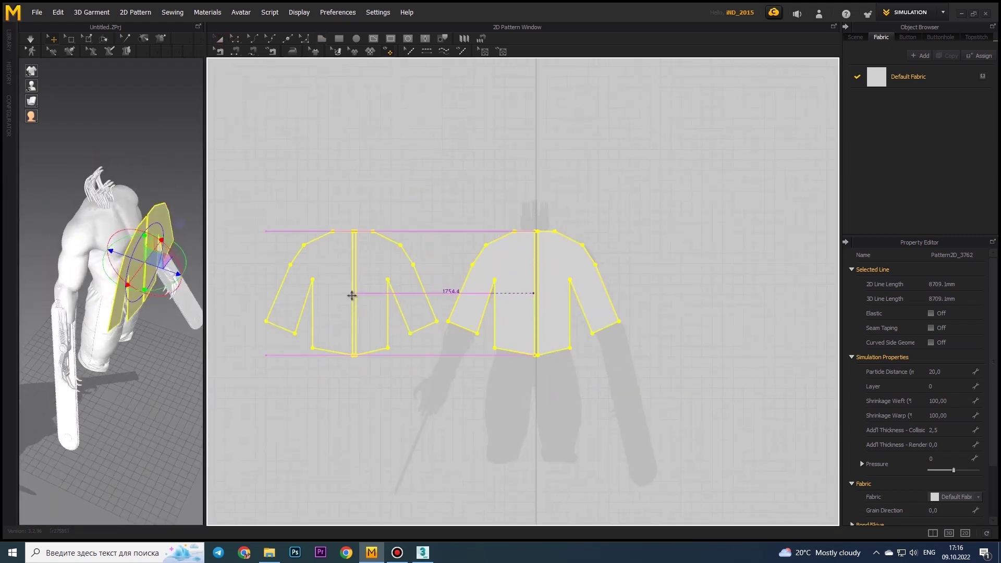
{"action": "left_click", "coordinate": [352, 295]}
{"action": "left_click_drag", "start_coordinate": [205, 292], "coordinate": [508, 292]}
{"action": "mouse_move", "coordinate": [271, 291]}
{"action": "right_mouse_down"}
{"action": "mouse_move", "coordinate": [304, 274]}
{"action": "mouse_move", "coordinate": [198, 227]}
{"action": "mouse_move", "coordinate": [444, 275]}
{"action": "right_mouse_up"}
{"action": "scroll", "coordinate": [304, 274], "scroll_direction": "up", "scroll_amount": 5}
Cancel the unfinished internal line and select both halves of the second shirt pair in a wider 2D view
{"action": "left_click", "coordinate": [445, 274]}
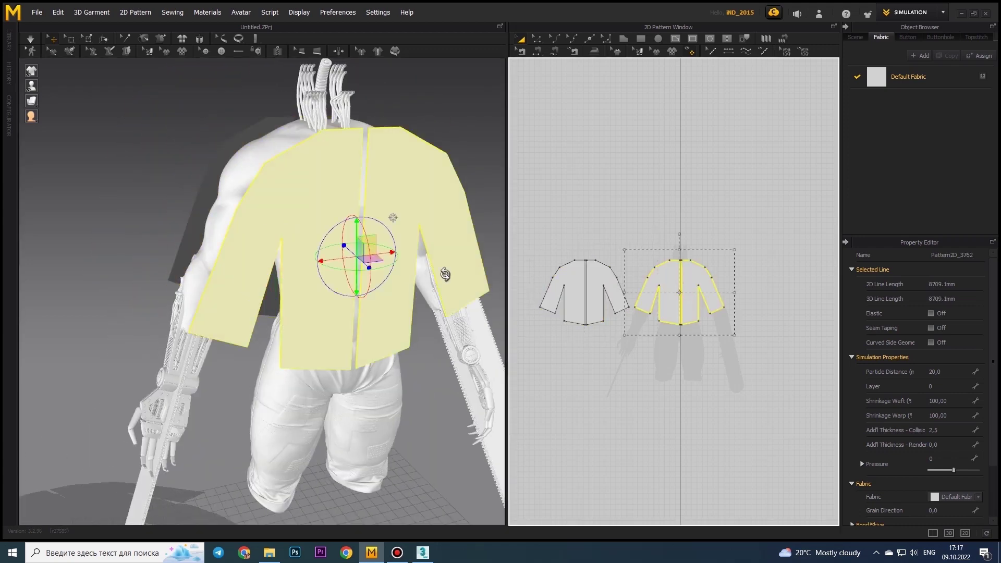
{"action": "left_click_drag", "start_coordinate": [506, 274], "coordinate": [163, 274]}
{"action": "scroll", "coordinate": [486, 148], "scroll_direction": "up", "scroll_amount": 3}
{"action": "scroll", "coordinate": [527, 417], "scroll_direction": "up", "scroll_amount": 5}
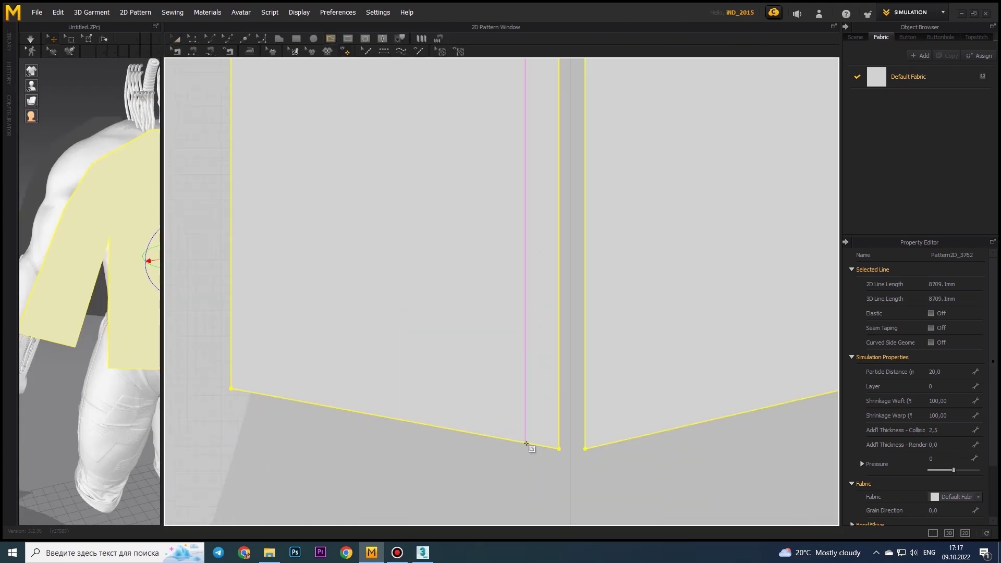
{"action": "key", "text": "a"}
{"action": "scroll", "coordinate": [554, 175], "scroll_direction": "down", "scroll_amount": 6}
{"action": "scroll", "coordinate": [458, 285], "scroll_direction": "up", "scroll_amount": 3}
{"action": "scroll", "coordinate": [593, 246], "scroll_direction": "down", "scroll_amount": 3}
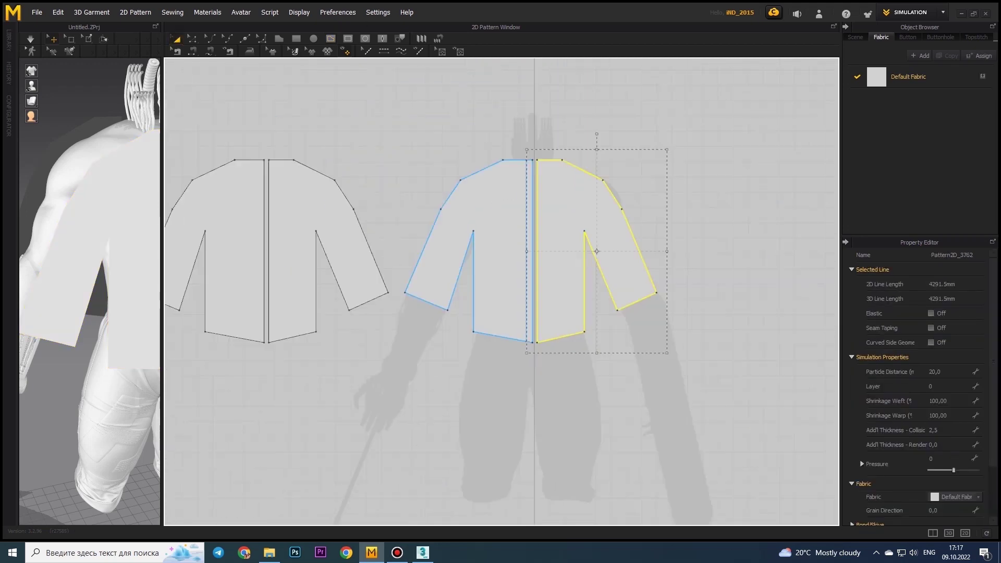
{"action": "scroll", "coordinate": [581, 284], "scroll_direction": "up", "scroll_amount": 2}
{"action": "scroll", "coordinate": [474, 266], "scroll_direction": "down", "scroll_amount": 3}
{"action": "left_click", "coordinate": [477, 303], "text": "shift"}
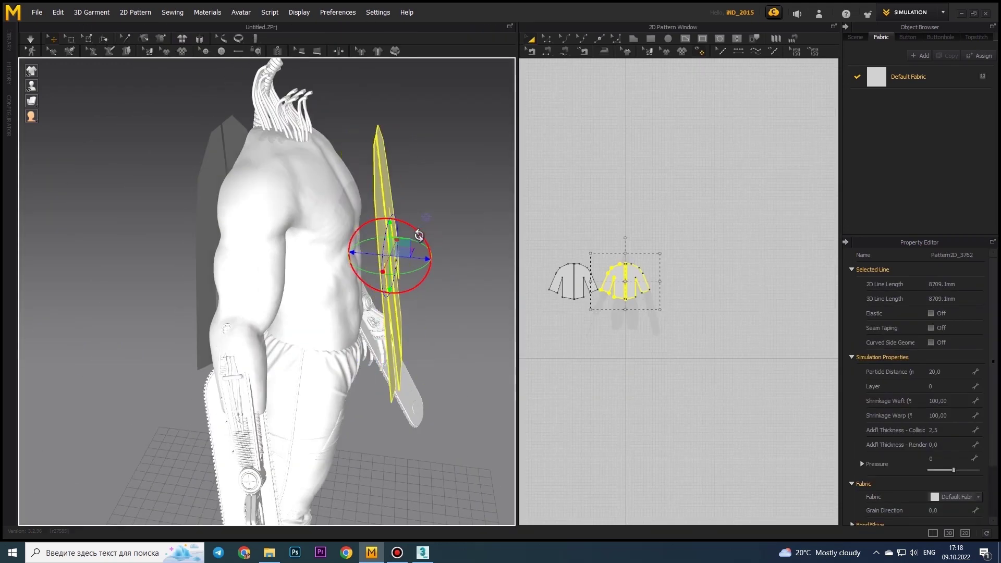
{"action": "scroll", "coordinate": [281, 276], "scroll_direction": "up", "scroll_amount": 4}
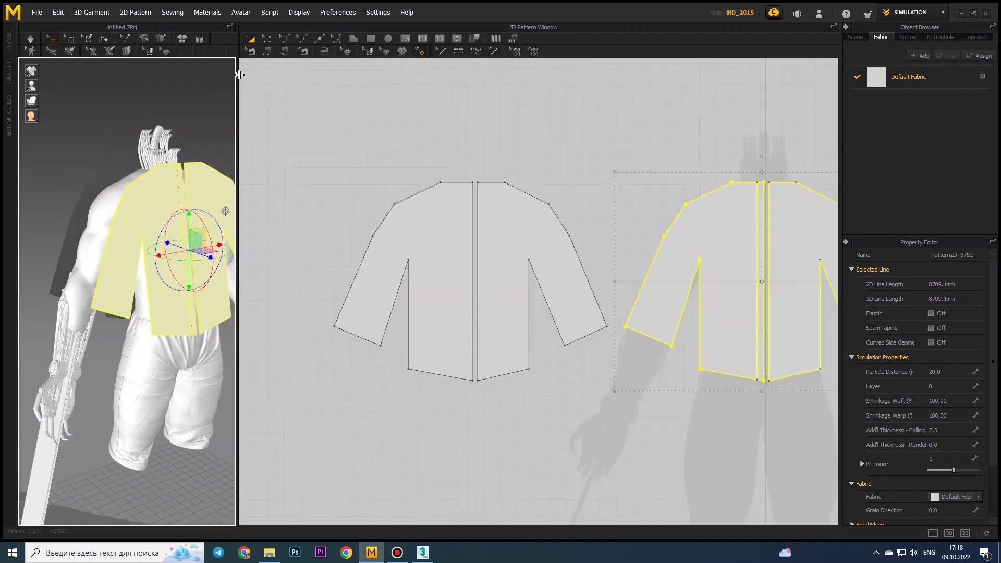
Sew the sleeve edges to the side edges and join the shoulder seam pairs
{"action": "key", "text": "n"}
{"action": "left_click", "coordinate": [702, 287]}
{"action": "scroll", "coordinate": [626, 288], "scroll_direction": "down", "scroll_amount": 2}
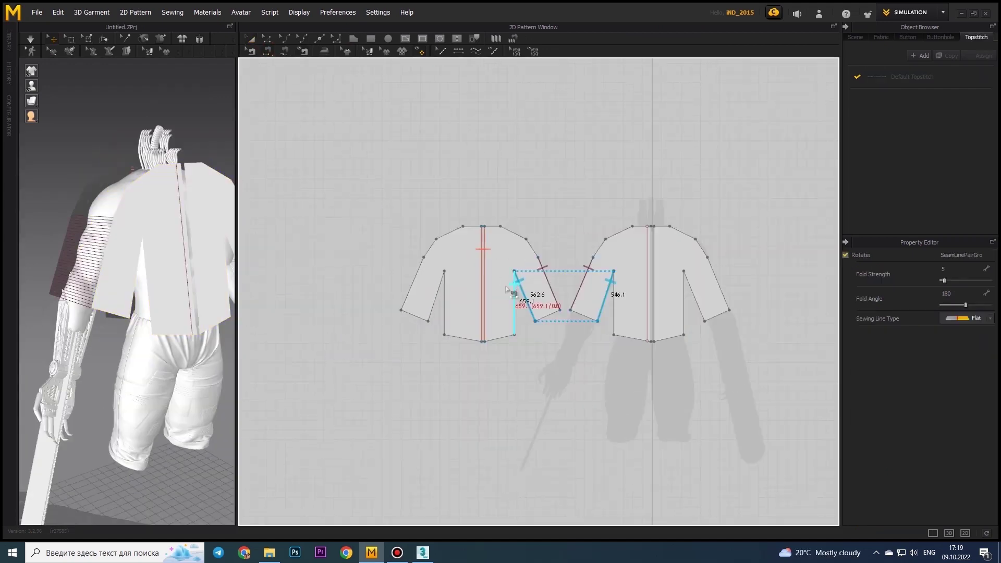
{"action": "scroll", "coordinate": [570, 218], "scroll_direction": "up", "scroll_amount": 4}
{"action": "left_click", "coordinate": [548, 181]}
{"action": "left_click", "coordinate": [403, 156]}
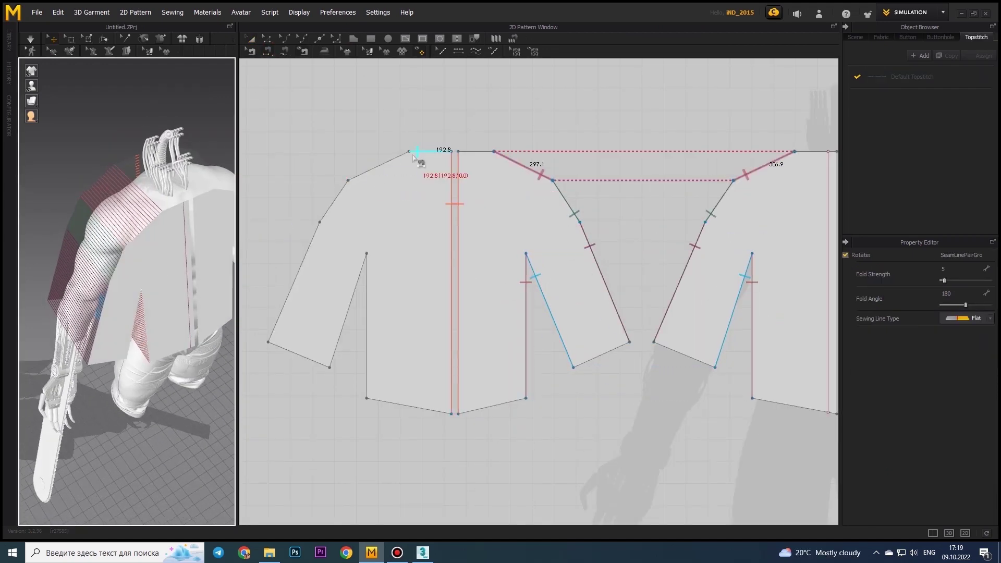
{"action": "scroll", "coordinate": [403, 158], "scroll_direction": "down", "scroll_amount": 2}
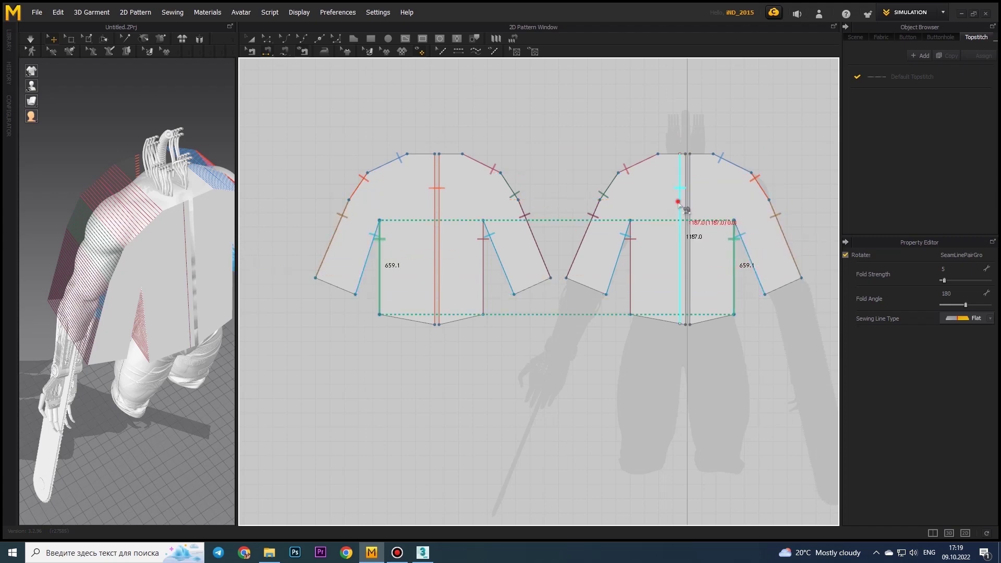
Select the right back piece, orbit around the shirt, then select all pattern pieces
{"action": "left_click", "coordinate": [214, 236]}
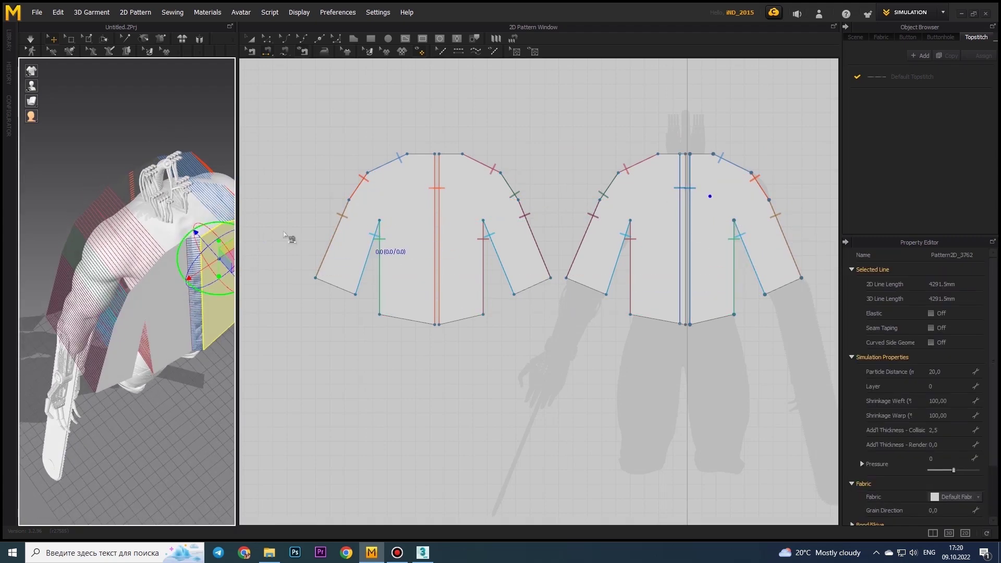
{"action": "mouse_move", "coordinate": [208, 240]}
{"action": "right_mouse_down"}
{"action": "mouse_move", "coordinate": [187, 264]}
{"action": "mouse_move", "coordinate": [220, 279]}
{"action": "mouse_move", "coordinate": [43, 261]}
{"action": "mouse_move", "coordinate": [107, 283]}
{"action": "mouse_move", "coordinate": [174, 284]}
{"action": "right_mouse_up"}
{"action": "left_click", "coordinate": [416, 221]}
{"action": "key", "text": "ctrl+a"}
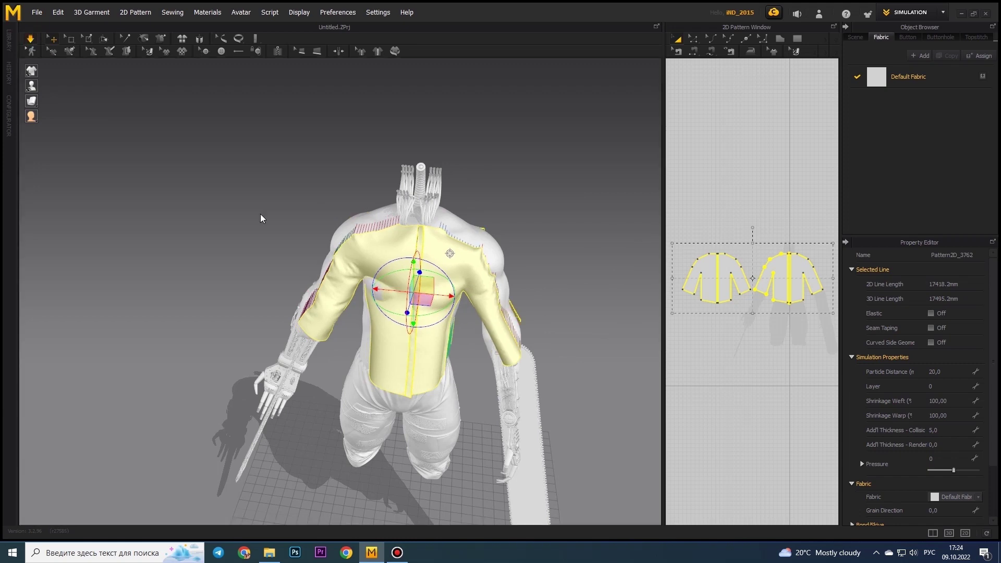
Simulate the shirt and pull the sleeve cloth loose, checking it from the side
{"action": "key", "text": "space"}
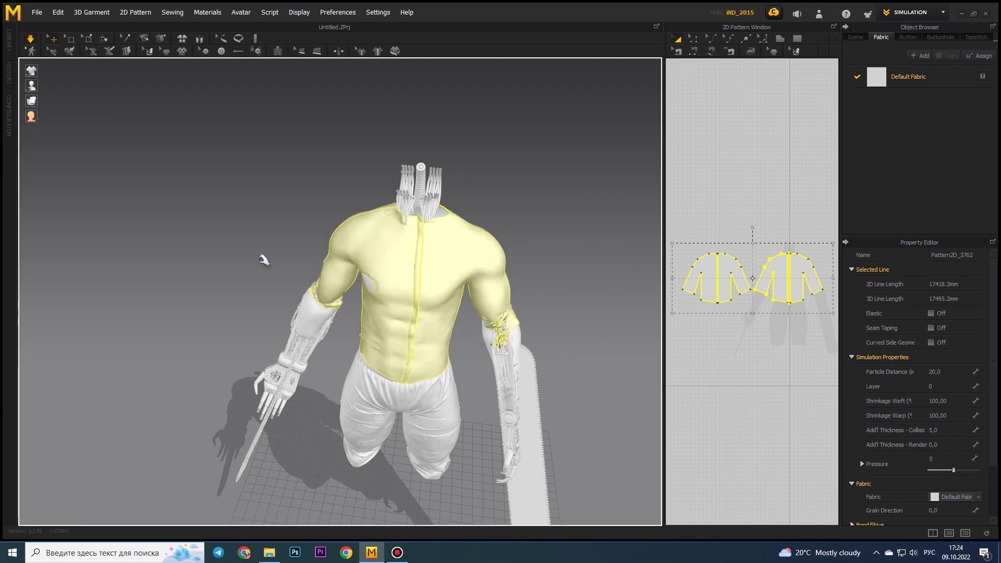
{"action": "mouse_move", "coordinate": [264, 260]}
{"action": "right_mouse_down"}
{"action": "mouse_move", "coordinate": [583, 329]}
{"action": "mouse_move", "coordinate": [554, 350]}
{"action": "mouse_move", "coordinate": [398, 282]}
{"action": "mouse_move", "coordinate": [462, 340]}
{"action": "mouse_move", "coordinate": [428, 324]}
{"action": "mouse_move", "coordinate": [390, 355]}
{"action": "mouse_move", "coordinate": [417, 287]}
{"action": "mouse_move", "coordinate": [396, 174]}
{"action": "right_mouse_up"}
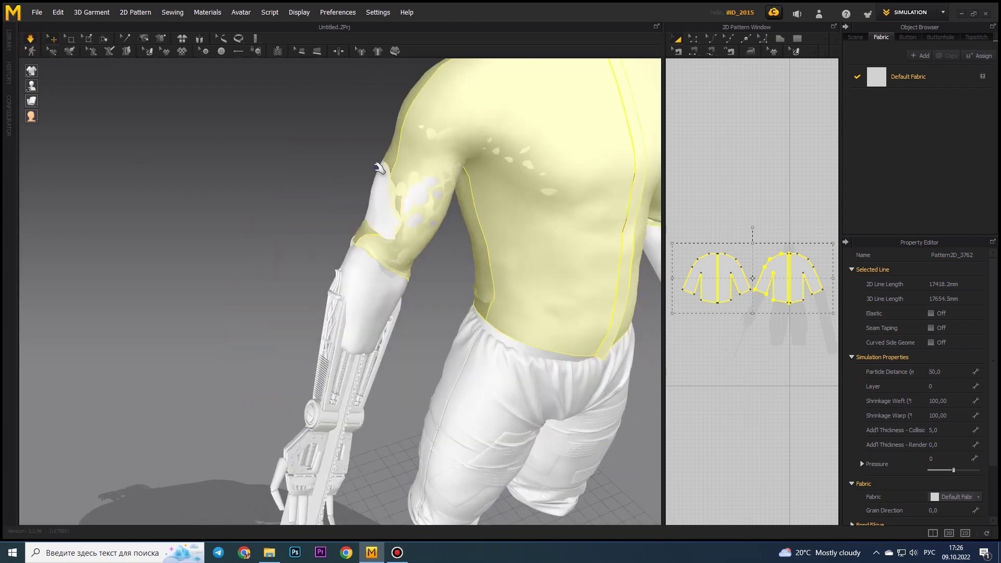
{"action": "mouse_move", "coordinate": [403, 177]}
{"action": "left_mouse_down"}
{"action": "mouse_move", "coordinate": [215, 192]}
{"action": "mouse_move", "coordinate": [303, 214]}
{"action": "left_mouse_up"}
{"action": "mouse_move", "coordinate": [303, 214]}
{"action": "right_mouse_down"}
{"action": "mouse_move", "coordinate": [514, 208]}
{"action": "mouse_move", "coordinate": [406, 358]}
{"action": "mouse_move", "coordinate": [592, 283]}
{"action": "mouse_move", "coordinate": [497, 243]}
{"action": "right_mouse_up"}
{"action": "mouse_move", "coordinate": [424, 275]}
{"action": "right_mouse_down"}
{"action": "mouse_move", "coordinate": [522, 225]}
{"action": "mouse_move", "coordinate": [530, 254]}
{"action": "mouse_move", "coordinate": [402, 281]}
{"action": "right_mouse_up"}
Set Shrinkage Weft to 130 and inspect the draped torso from front, back and side
{"action": "left_click", "coordinate": [952, 401]}
{"action": "type", "text": "1330"}
{"action": "key", "text": "Return"}
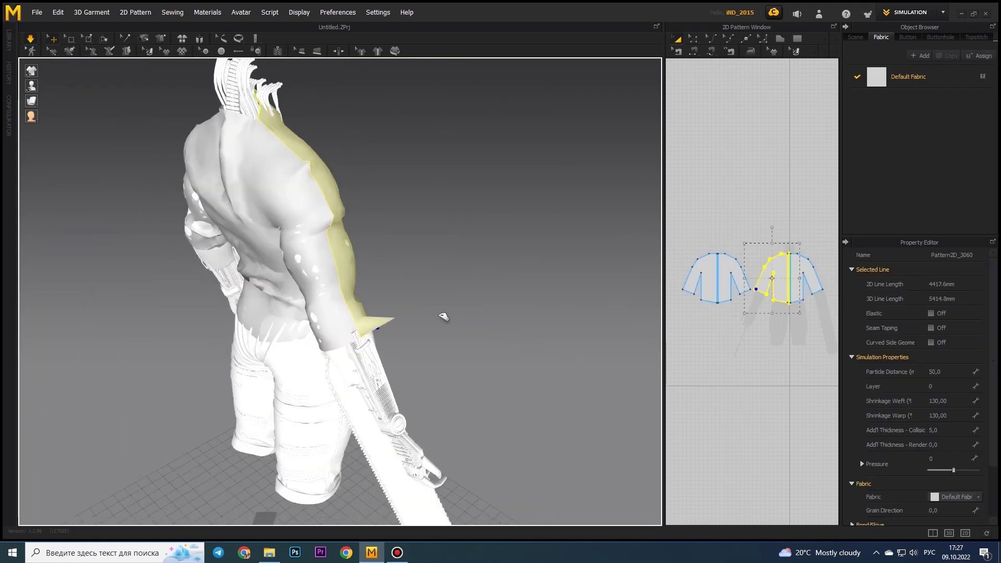
{"action": "mouse_move", "coordinate": [445, 365]}
{"action": "right_mouse_down"}
{"action": "mouse_move", "coordinate": [346, 275]}
{"action": "mouse_move", "coordinate": [259, 361]}
{"action": "right_mouse_up"}
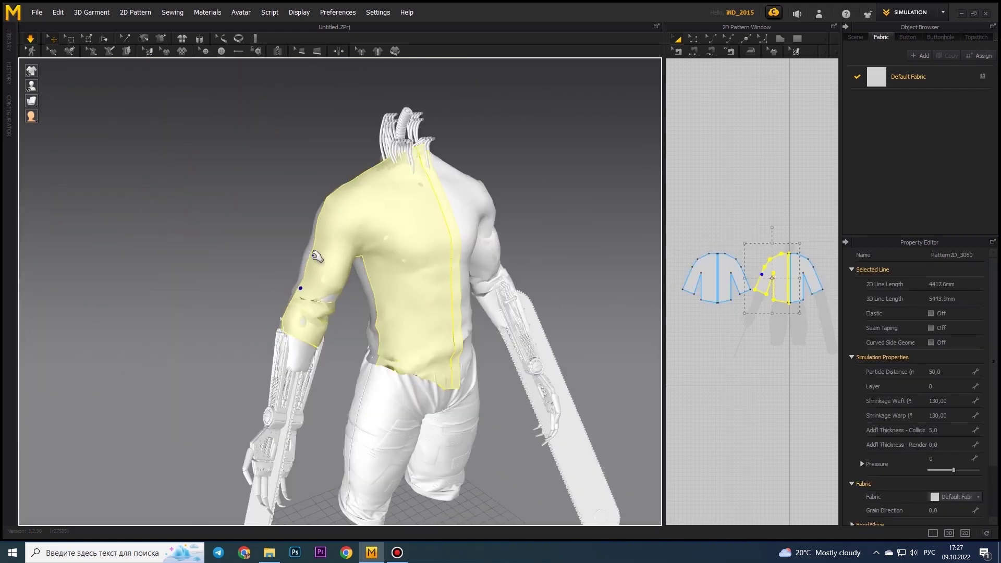
{"action": "mouse_move", "coordinate": [316, 257]}
{"action": "right_mouse_down"}
{"action": "mouse_move", "coordinate": [591, 334]}
{"action": "mouse_move", "coordinate": [369, 313]}
{"action": "mouse_move", "coordinate": [318, 344]}
{"action": "mouse_move", "coordinate": [434, 293]}
{"action": "right_mouse_up"}
{"action": "left_click", "coordinate": [319, 348]}
{"action": "right_click_drag", "start_coordinate": [453, 333], "coordinate": [389, 288]}
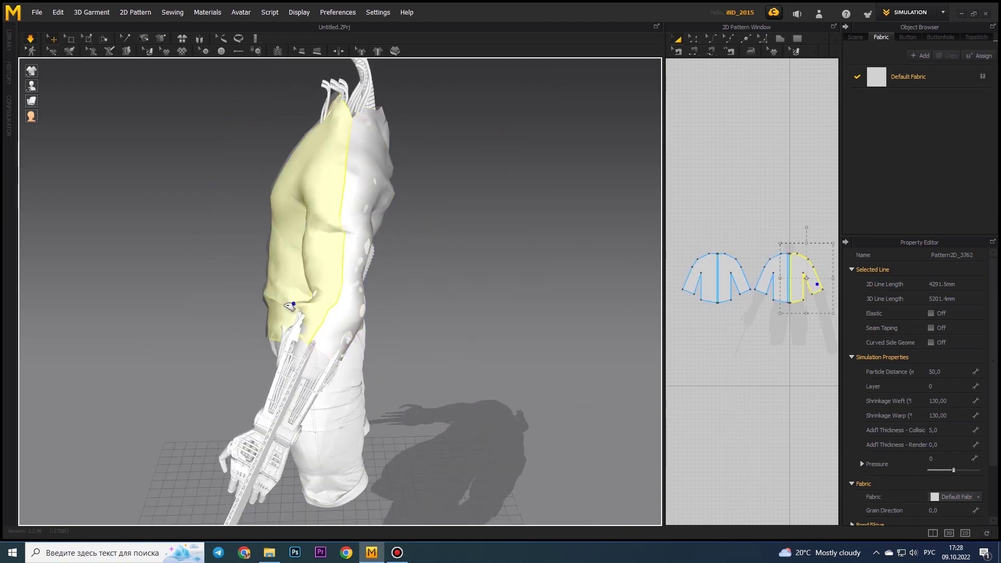
{"action": "mouse_move", "coordinate": [290, 306]}
{"action": "right_mouse_down"}
{"action": "mouse_move", "coordinate": [365, 261]}
{"action": "mouse_move", "coordinate": [447, 235]}
{"action": "mouse_move", "coordinate": [421, 304]}
{"action": "right_mouse_up"}
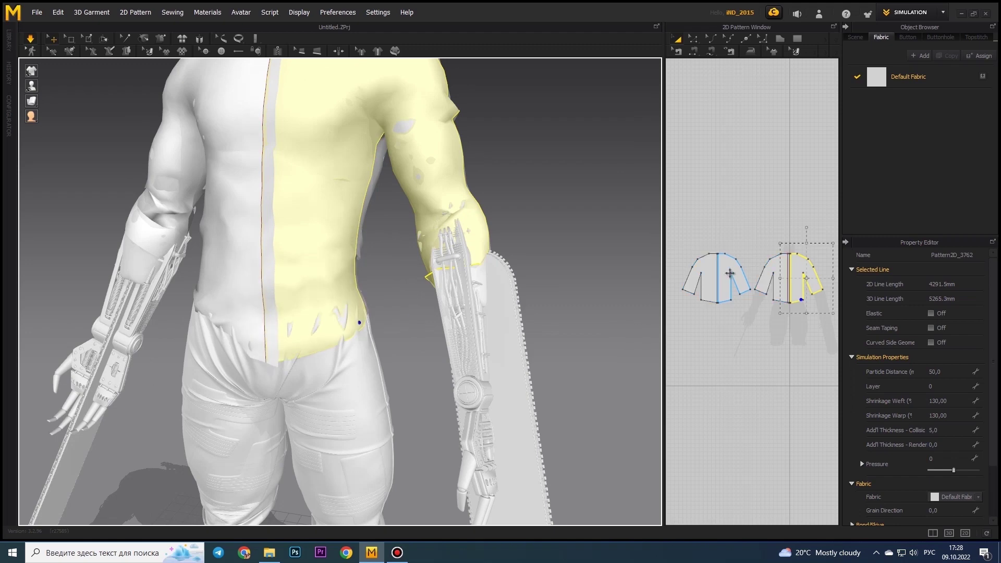
Select all shirt pieces and set Particle Distance to 30
{"action": "key", "text": "ctrl+a"}
{"action": "left_click", "coordinate": [941, 429]}
{"action": "left_click", "coordinate": [941, 372]}
{"action": "type", "text": "30"}
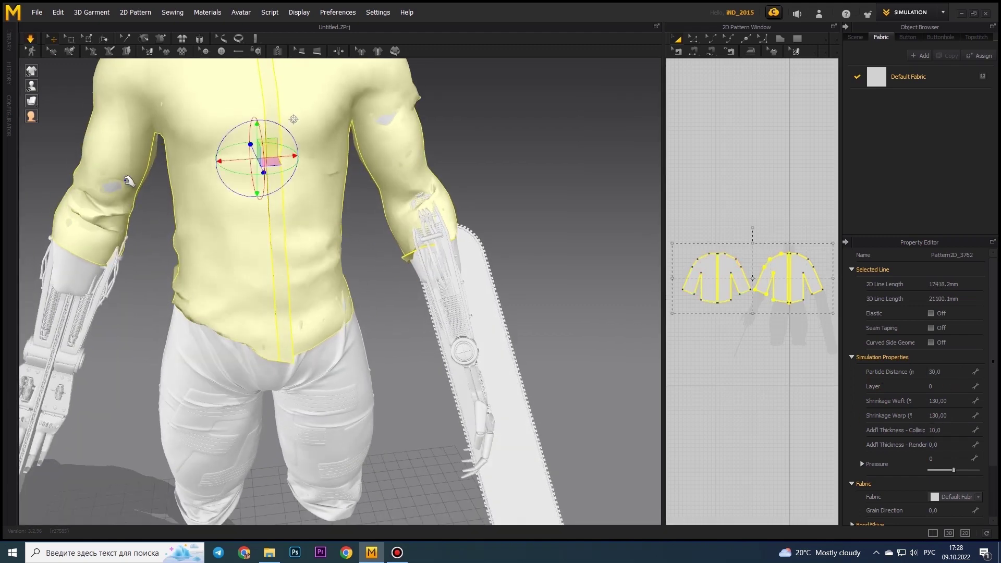
Reselect all shirt pieces and edit Shrinkage Warp to 140, checking the back and sleeve
{"action": "mouse_move", "coordinate": [217, 306]}
{"action": "right_mouse_down"}
{"action": "mouse_move", "coordinate": [367, 358]}
{"action": "mouse_move", "coordinate": [286, 382]}
{"action": "right_mouse_up"}
{"action": "left_click", "coordinate": [261, 416]}
{"action": "right_click_drag", "start_coordinate": [261, 415], "coordinate": [313, 290]}
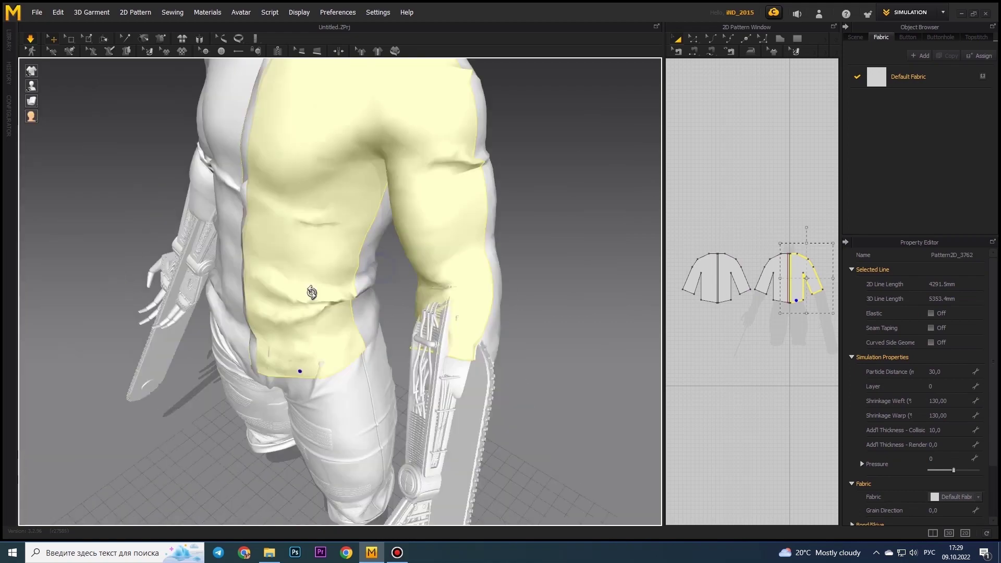
{"action": "scroll", "coordinate": [304, 352], "scroll_direction": "up", "scroll_amount": 3}
{"action": "right_click_drag", "start_coordinate": [268, 360], "coordinate": [425, 208]}
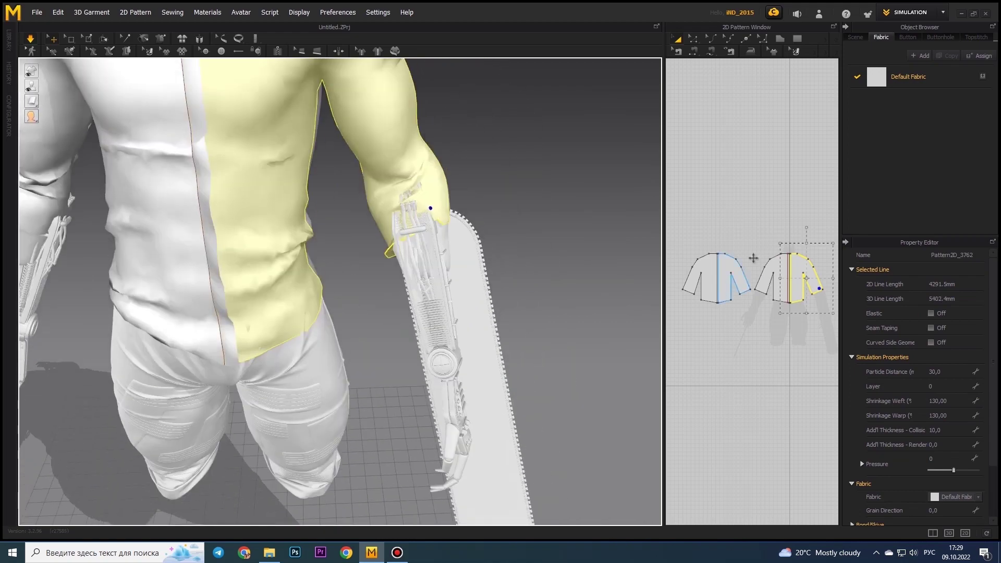
{"action": "key", "text": "ctrl+a"}
{"action": "left_click", "coordinate": [945, 415]}
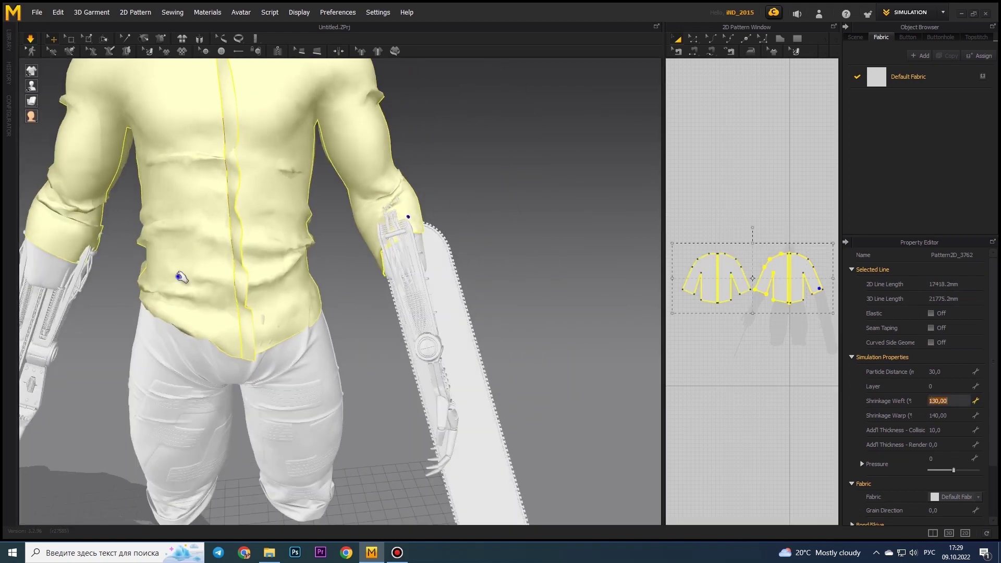
{"action": "right_click_drag", "start_coordinate": [181, 277], "coordinate": [178, 264]}
{"action": "mouse_move", "coordinate": [272, 284]}
{"action": "right_mouse_down"}
{"action": "mouse_move", "coordinate": [293, 221]}
{"action": "mouse_move", "coordinate": [339, 266]}
{"action": "right_mouse_up"}
{"action": "scroll", "coordinate": [294, 221], "scroll_direction": "up", "scroll_amount": 3}
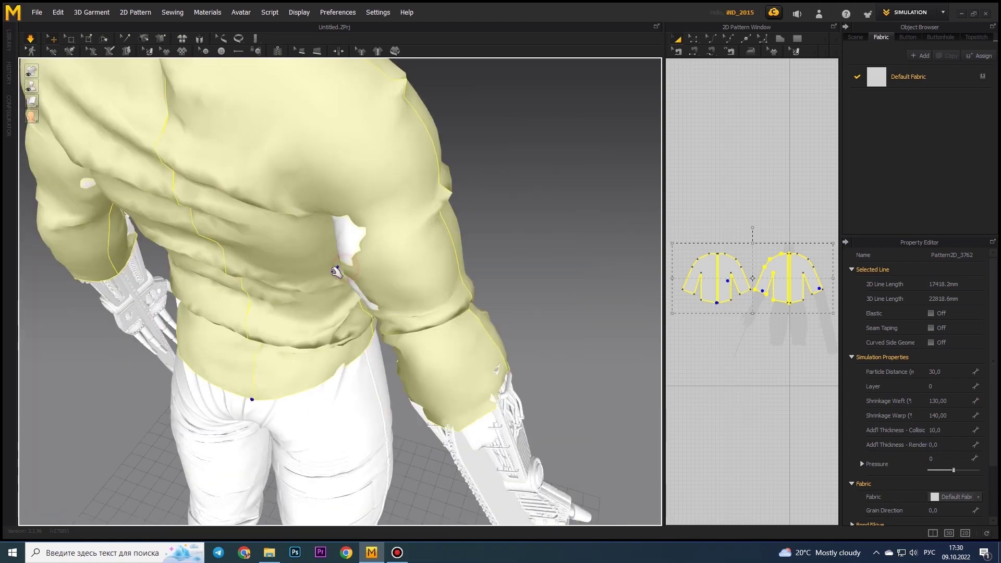
Select the left front panel and its adjacent shirt panel from the front view
{"action": "left_click", "coordinate": [290, 309]}
{"action": "mouse_move", "coordinate": [290, 309]}
{"action": "right_mouse_down"}
{"action": "mouse_move", "coordinate": [574, 302]}
{"action": "mouse_move", "coordinate": [477, 408]}
{"action": "right_mouse_up"}
{"action": "left_click", "coordinate": [337, 309]}
{"action": "left_click", "coordinate": [574, 302]}
{"action": "mouse_move", "coordinate": [526, 338]}
{"action": "right_mouse_down"}
{"action": "mouse_move", "coordinate": [414, 335]}
{"action": "mouse_move", "coordinate": [391, 257]}
{"action": "mouse_move", "coordinate": [235, 264]}
{"action": "mouse_move", "coordinate": [365, 222]}
{"action": "mouse_move", "coordinate": [313, 198]}
{"action": "mouse_move", "coordinate": [416, 243]}
{"action": "mouse_move", "coordinate": [131, 174]}
{"action": "mouse_move", "coordinate": [454, 233]}
{"action": "mouse_move", "coordinate": [436, 319]}
{"action": "right_mouse_up"}
{"action": "right_click", "coordinate": [391, 257]}
Select the front, adjacent and back torso pieces, then the back centre's bottom point
{"action": "left_click", "coordinate": [291, 178]}
{"action": "left_click", "coordinate": [451, 299]}
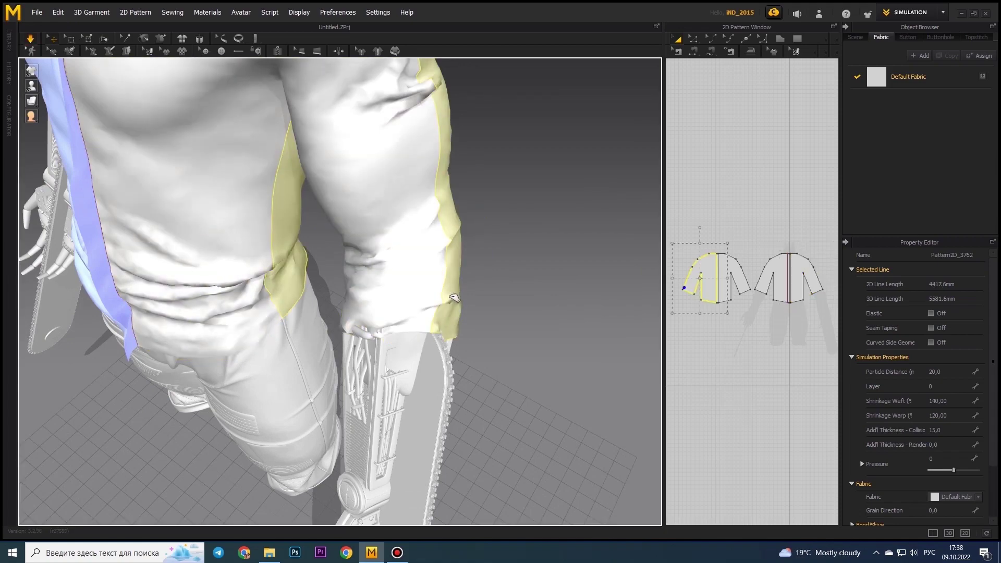
{"action": "right_click_drag", "start_coordinate": [373, 272], "coordinate": [294, 242]}
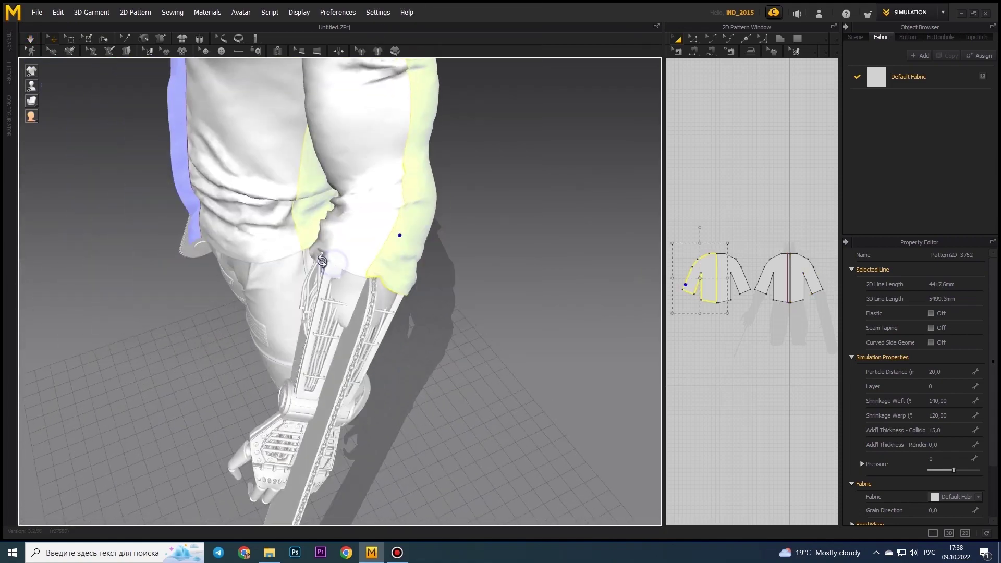
{"action": "left_click", "coordinate": [255, 232]}
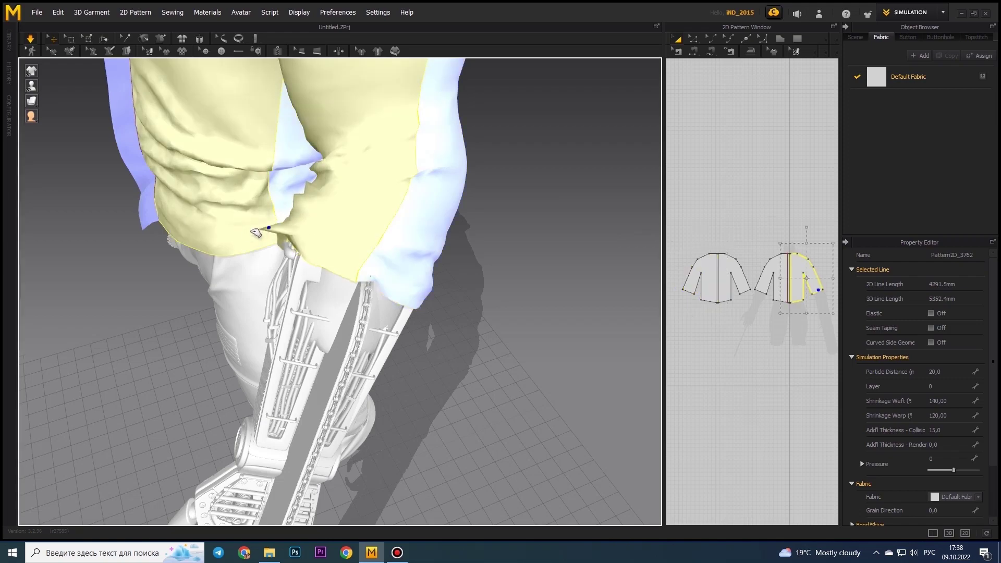
{"action": "mouse_move", "coordinate": [104, 112]}
{"action": "right_mouse_down"}
{"action": "mouse_move", "coordinate": [271, 332]}
{"action": "mouse_move", "coordinate": [329, 178]}
{"action": "right_mouse_up"}
{"action": "key", "text": "Escape"}
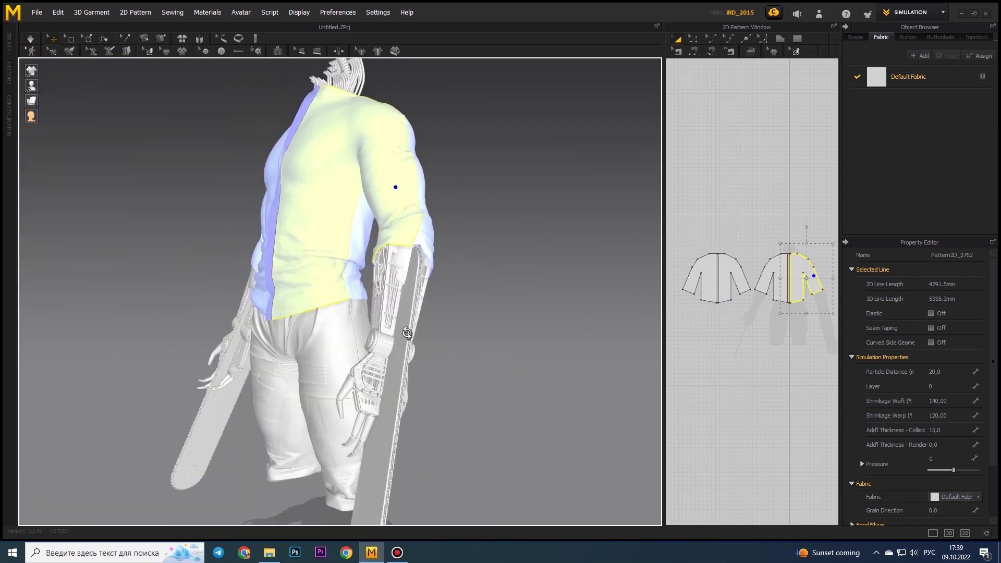
{"action": "mouse_move", "coordinate": [313, 232]}
{"action": "right_mouse_down"}
{"action": "mouse_move", "coordinate": [254, 295]}
{"action": "mouse_move", "coordinate": [490, 305]}
{"action": "right_mouse_up"}
{"action": "left_click", "coordinate": [732, 318]}
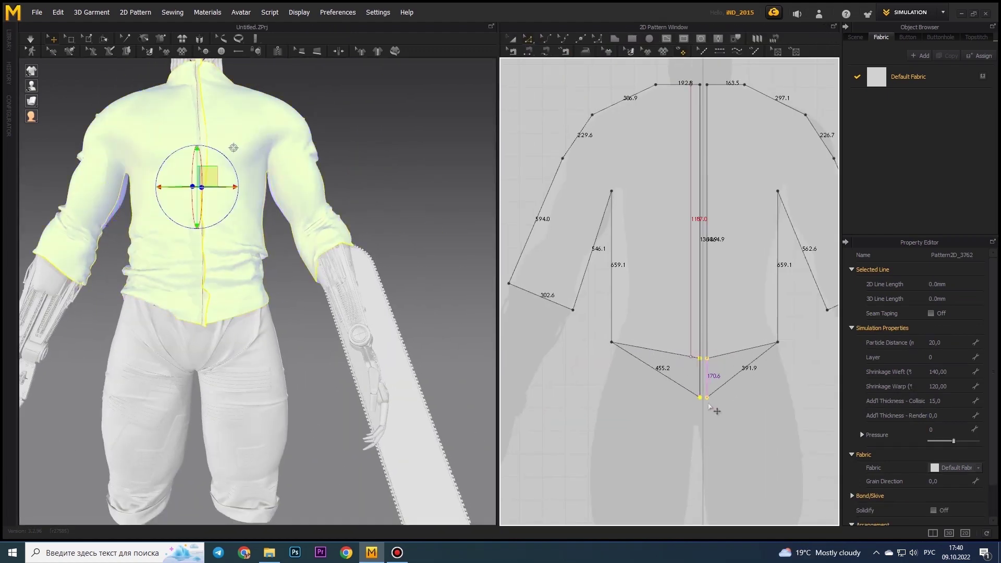
Select the back hem's centre line and the back shirt pattern
{"action": "left_click", "coordinate": [701, 399]}
{"action": "scroll", "coordinate": [670, 359], "scroll_direction": "up", "scroll_amount": 5}
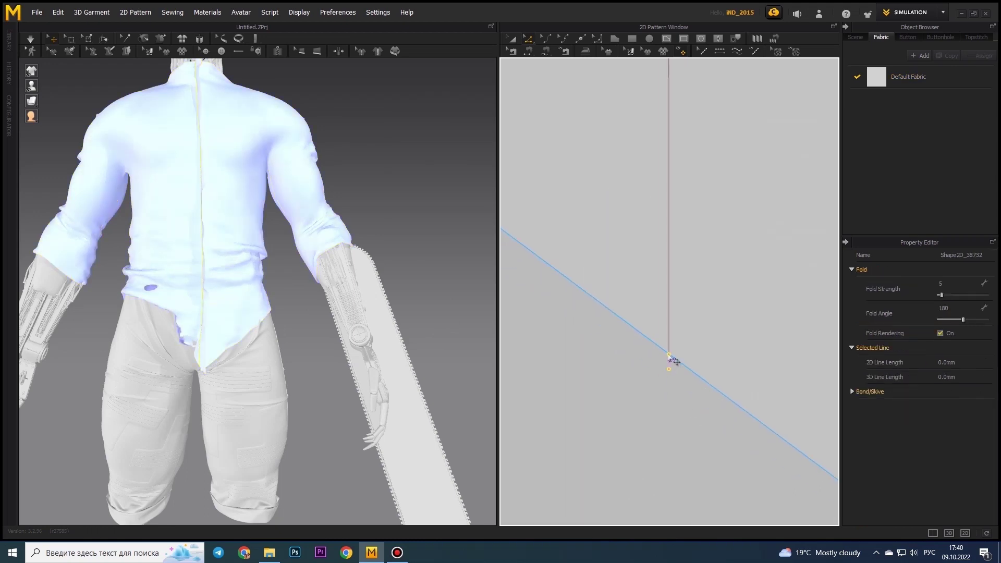
{"action": "scroll", "coordinate": [673, 359], "scroll_direction": "down", "scroll_amount": 5}
{"action": "right_click_drag", "start_coordinate": [286, 330], "coordinate": [317, 320]}
{"action": "left_click", "coordinate": [260, 290]}
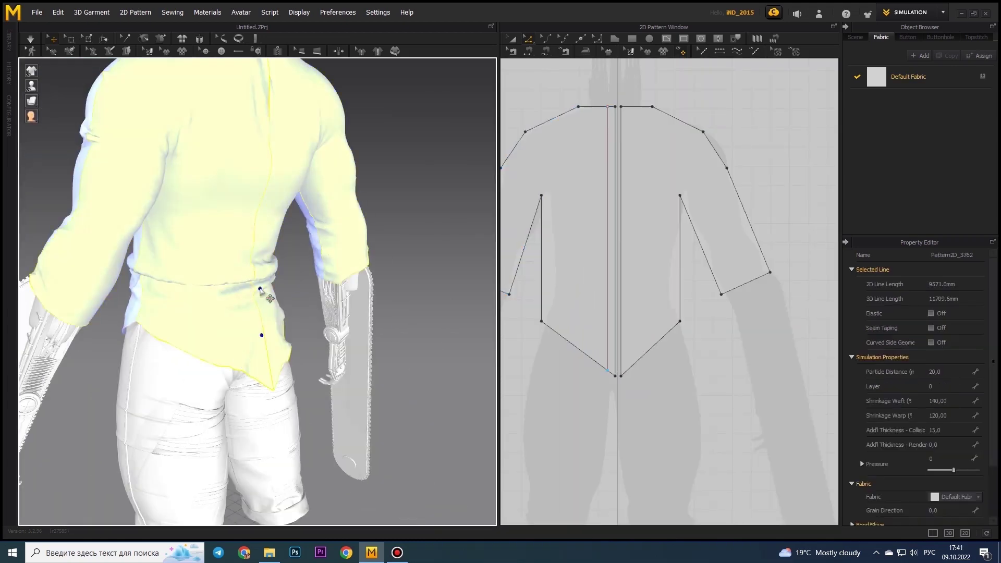
Simulate to re-drape the shirt, watching it from the front and side
{"action": "left_click", "coordinate": [30, 39]}
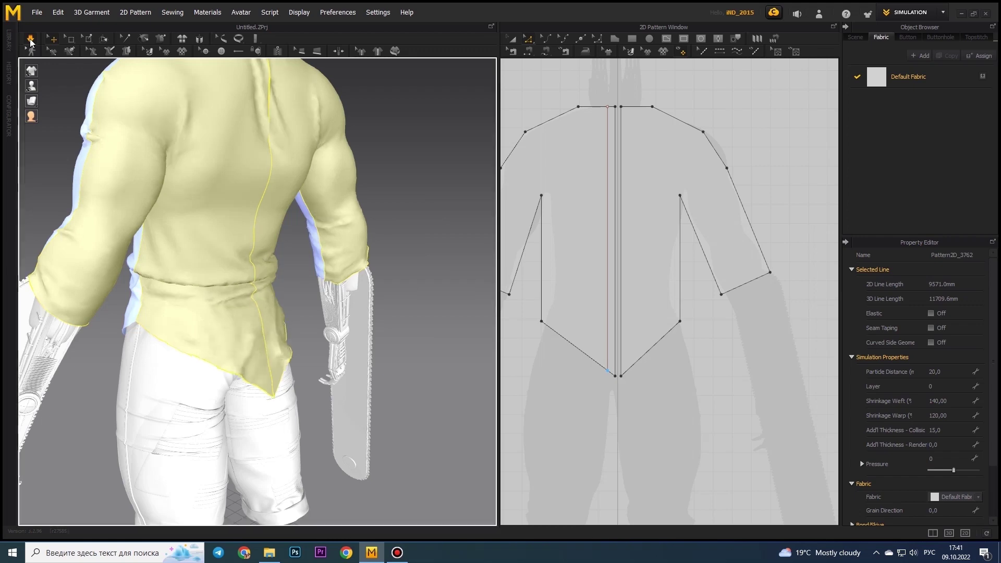
{"action": "mouse_move", "coordinate": [232, 232]}
{"action": "right_mouse_down"}
{"action": "mouse_move", "coordinate": [191, 294]}
{"action": "mouse_move", "coordinate": [203, 320]}
{"action": "mouse_move", "coordinate": [328, 291]}
{"action": "right_mouse_up"}
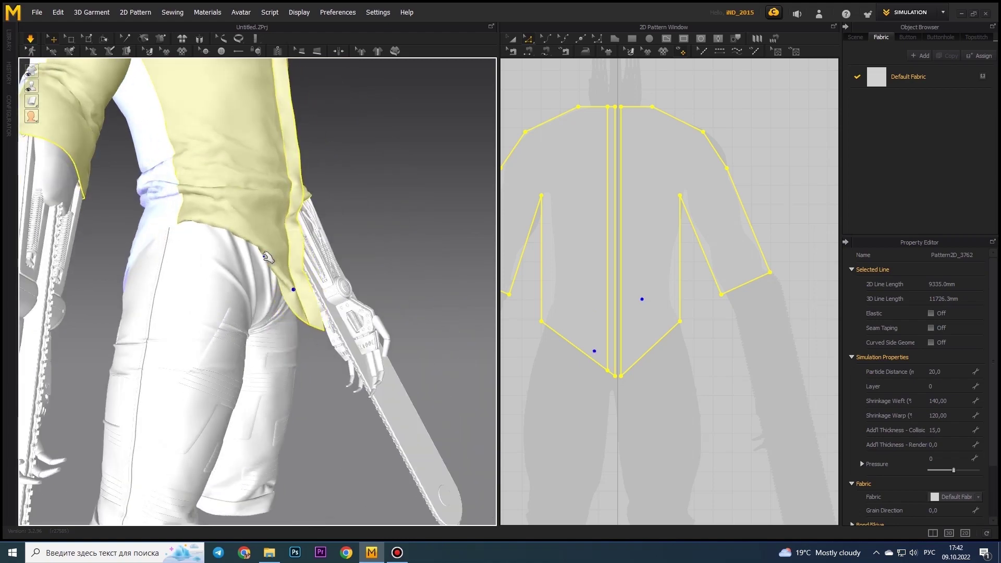
{"action": "right_click_drag", "start_coordinate": [267, 257], "coordinate": [139, 297]}
{"action": "right_click_drag", "start_coordinate": [239, 232], "coordinate": [284, 230]}
{"action": "scroll", "coordinate": [335, 231], "scroll_direction": "up", "scroll_amount": 2}
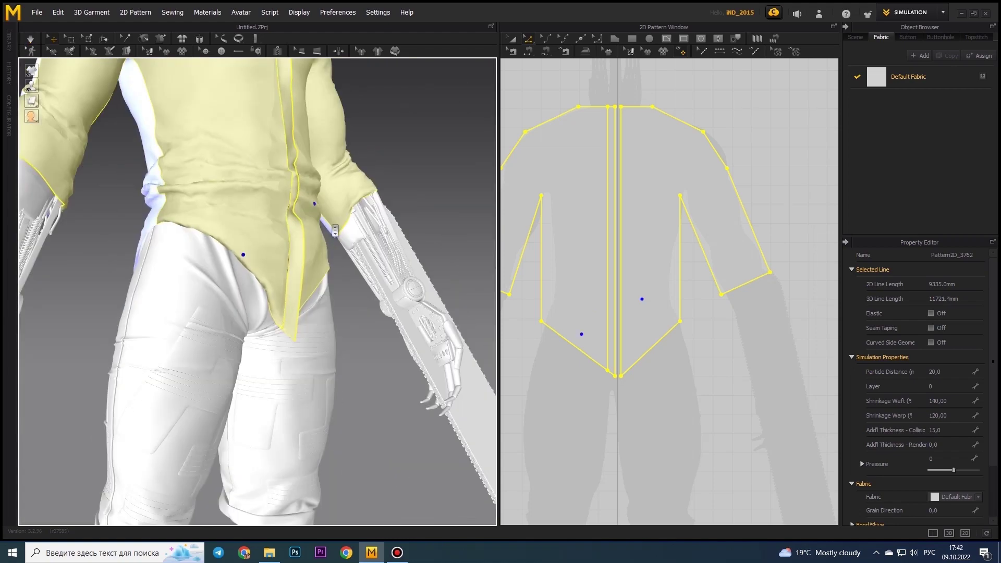
Unfreeze the frozen left front panel from its pattern menu
{"action": "right_click", "coordinate": [673, 219]}
{"action": "left_click", "coordinate": [693, 206]}
{"action": "right_click", "coordinate": [202, 230]}
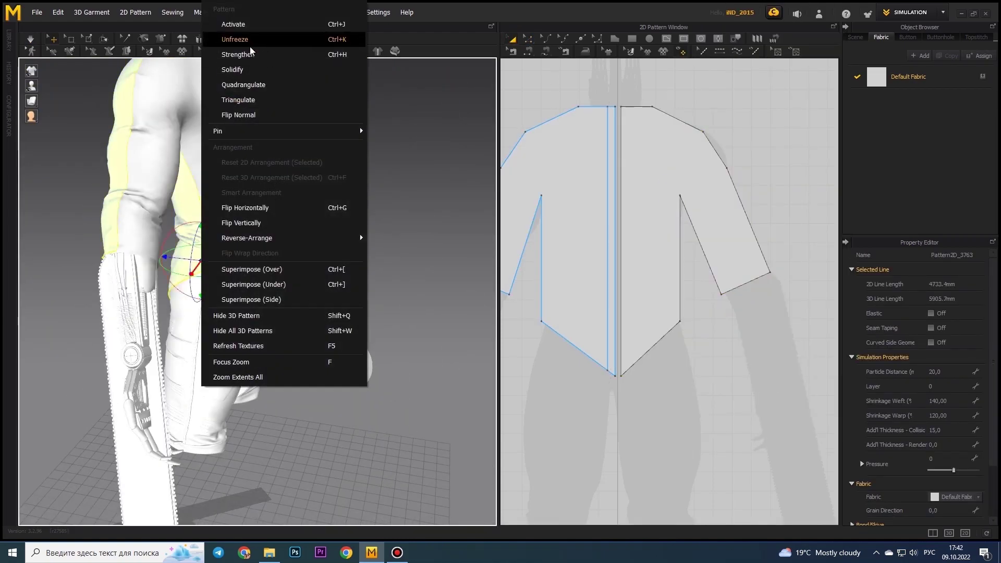
{"action": "left_click", "coordinate": [250, 47]}
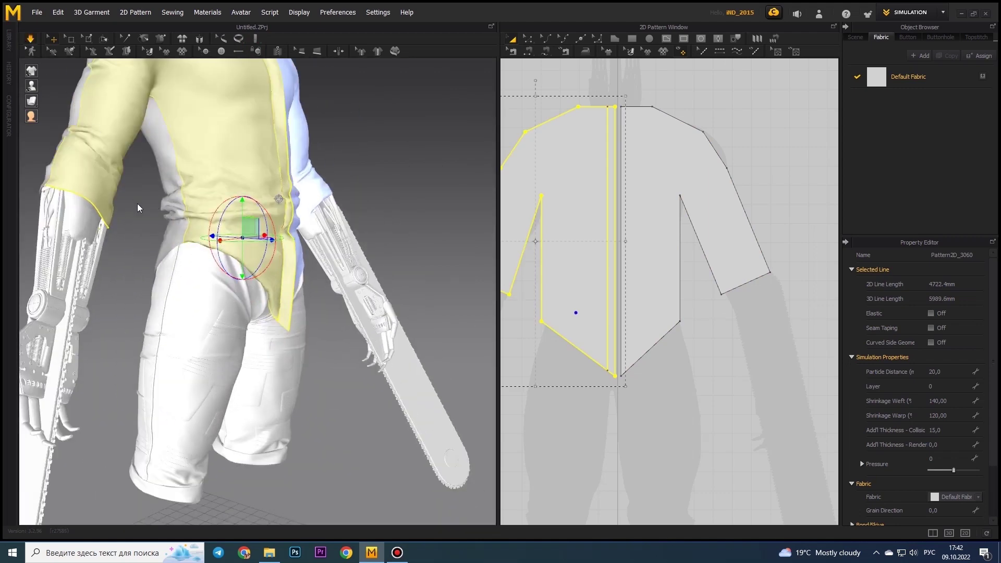
Pull the shirt hem down and tug the left sleeve cuff into place
{"action": "left_click_drag", "start_coordinate": [169, 251], "coordinate": [181, 238]}
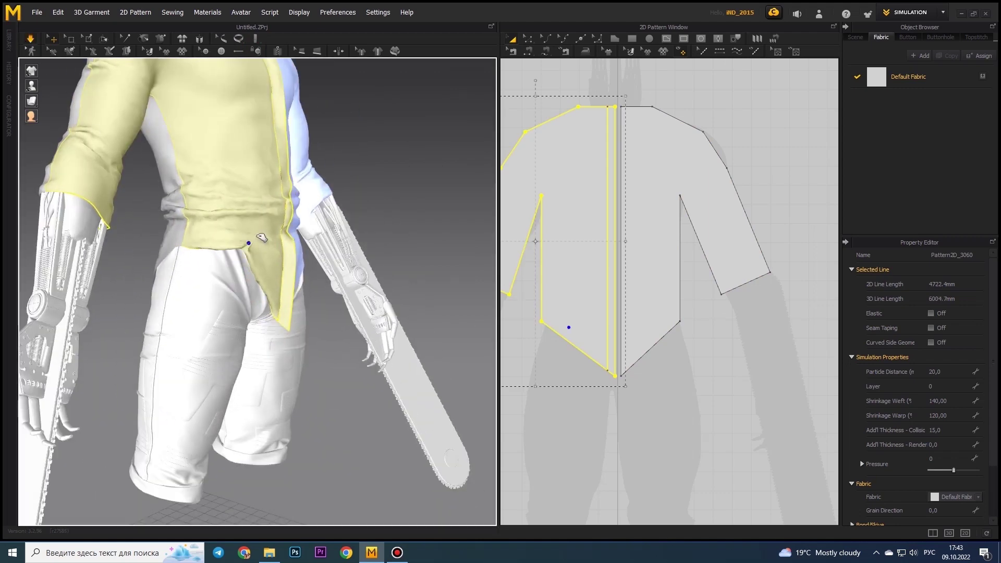
{"action": "right_click_drag", "start_coordinate": [264, 271], "coordinate": [225, 309]}
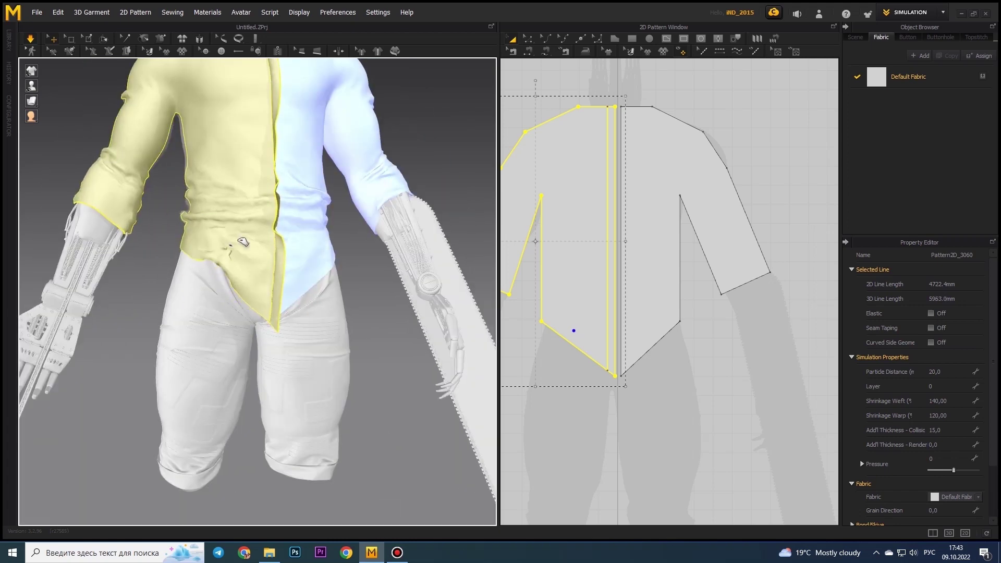
{"action": "scroll", "coordinate": [212, 284], "scroll_direction": "up", "scroll_amount": 5}
{"action": "left_click", "coordinate": [123, 229]}
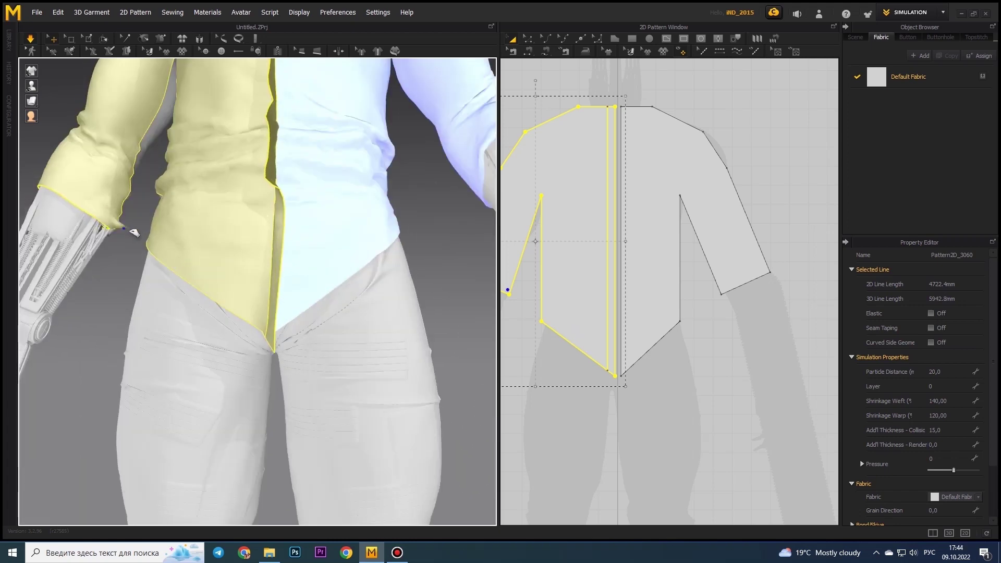
{"action": "scroll", "coordinate": [99, 193], "scroll_direction": "down", "scroll_amount": 3}
{"action": "mouse_move", "coordinate": [99, 193]}
{"action": "right_mouse_down"}
{"action": "mouse_move", "coordinate": [94, 228]}
{"action": "mouse_move", "coordinate": [351, 263]}
{"action": "right_mouse_up"}
{"action": "left_click", "coordinate": [344, 224]}
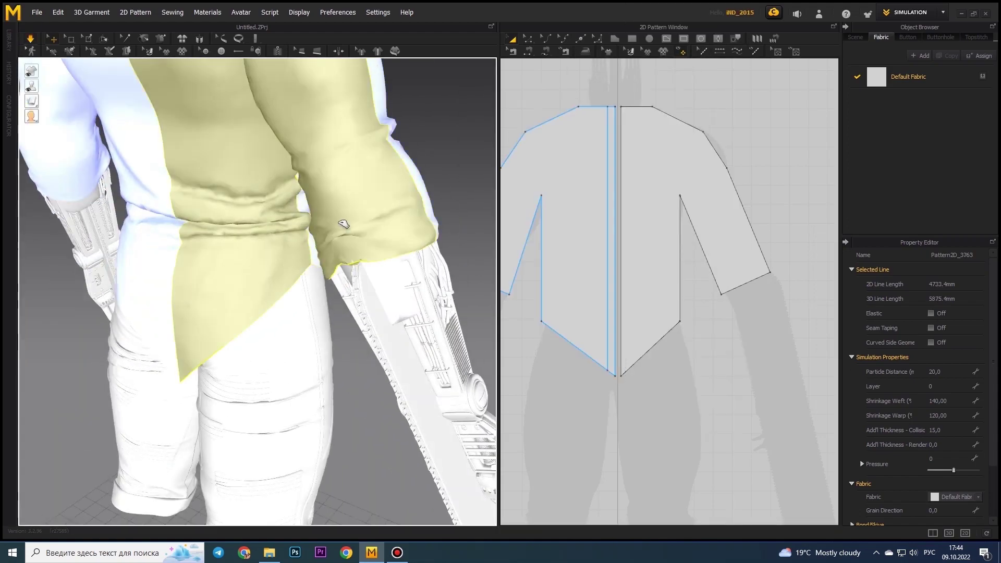
{"action": "right_click_drag", "start_coordinate": [287, 233], "coordinate": [177, 233]}
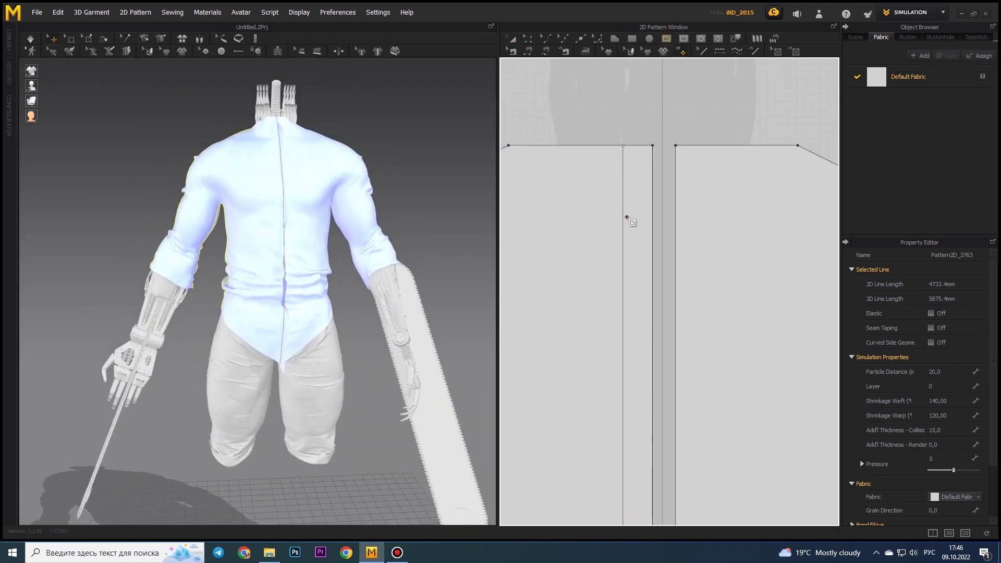
Finish the 24.8 placket internal line, select the left front panel and simulate the sewn shirt
{"action": "double_click", "coordinate": [652, 215]}
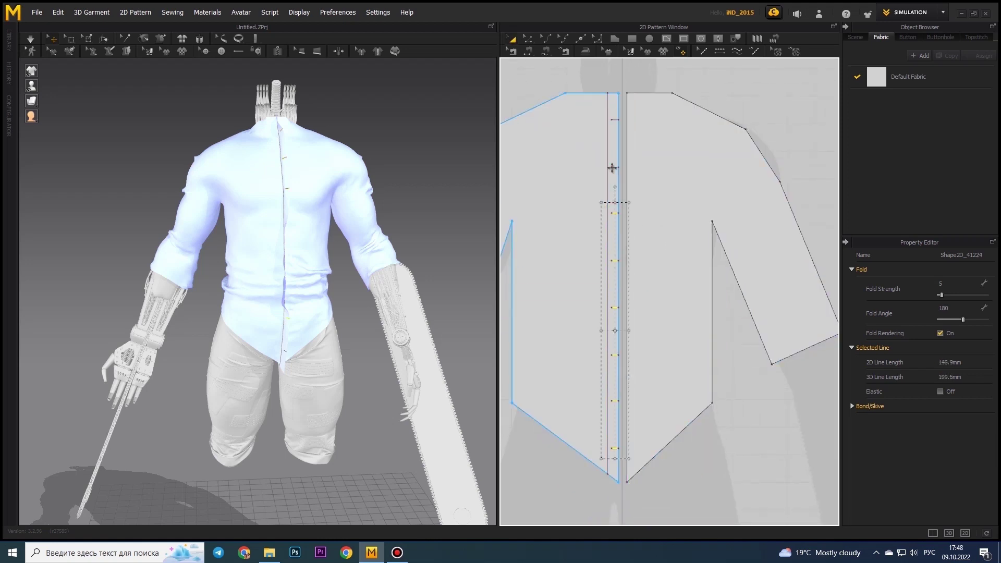
{"action": "scroll", "coordinate": [632, 283], "scroll_direction": "up", "scroll_amount": 3}
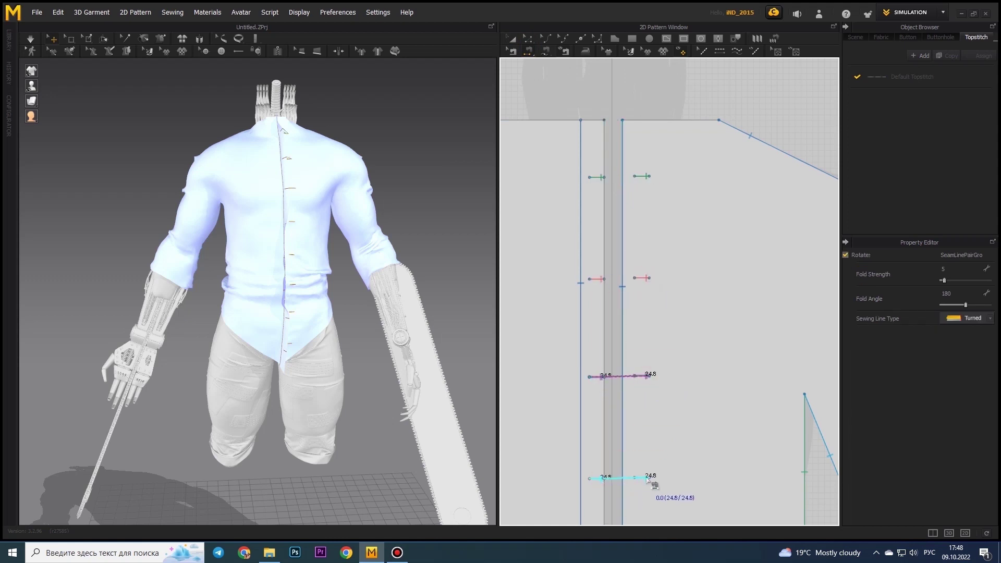
{"action": "middle_click_drag", "start_coordinate": [648, 481], "coordinate": [594, 391]}
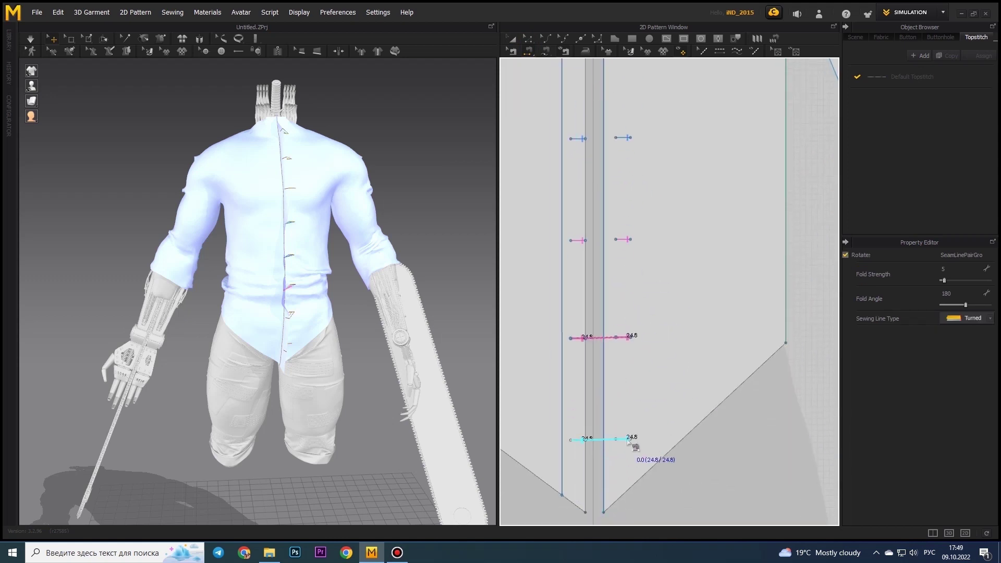
{"action": "left_click", "coordinate": [539, 127]}
{"action": "left_click", "coordinate": [30, 38]}
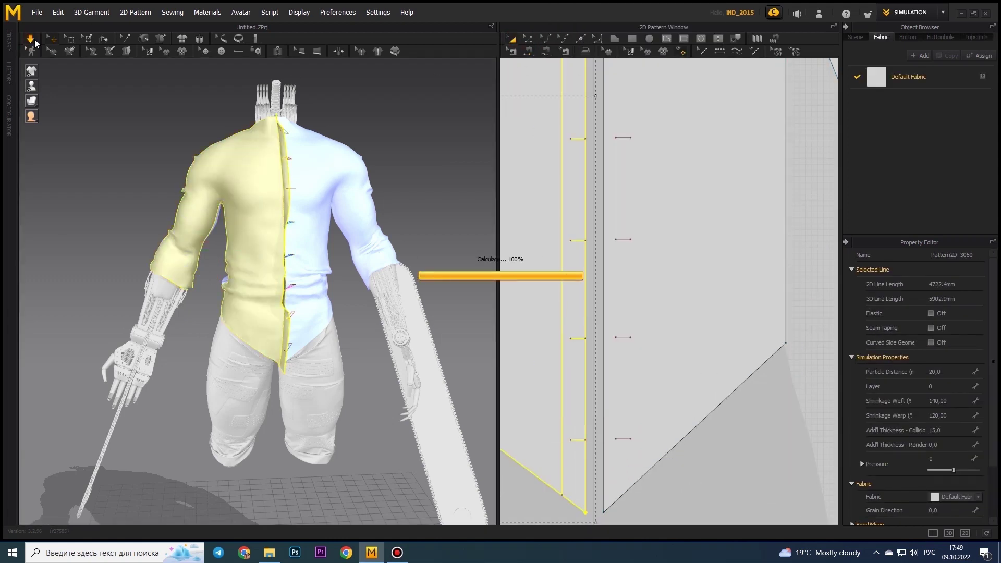
{"action": "scroll", "coordinate": [297, 272], "scroll_direction": "up", "scroll_amount": 3}
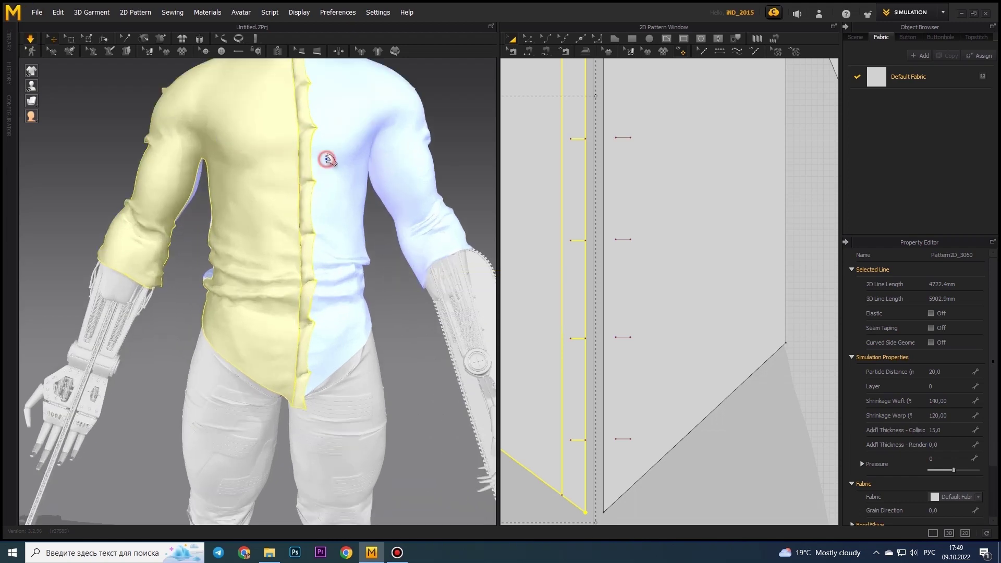
{"action": "right_click", "coordinate": [352, 162]}
{"action": "left_click", "coordinate": [32, 40]}
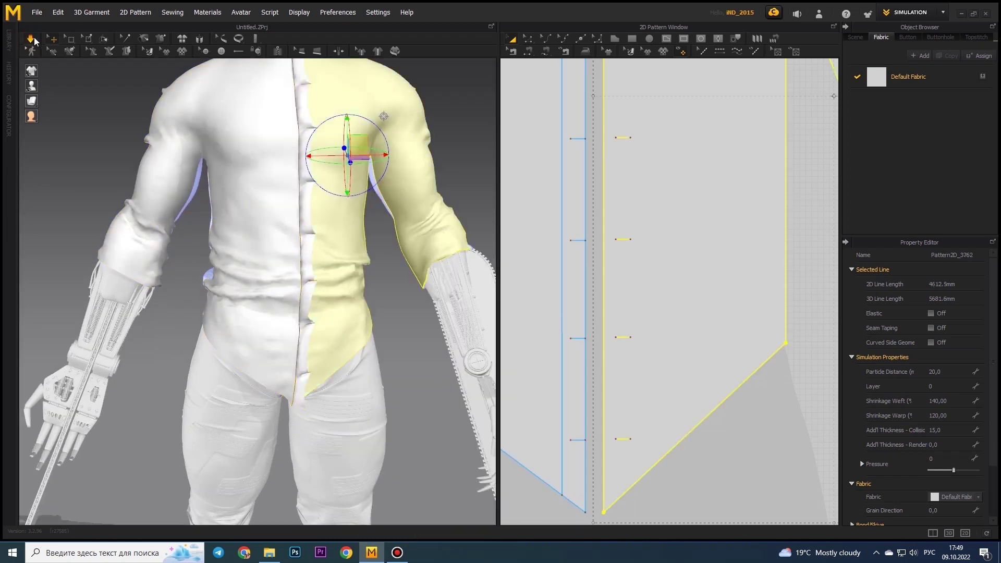
{"action": "right_click_drag", "start_coordinate": [347, 153], "coordinate": [277, 144]}
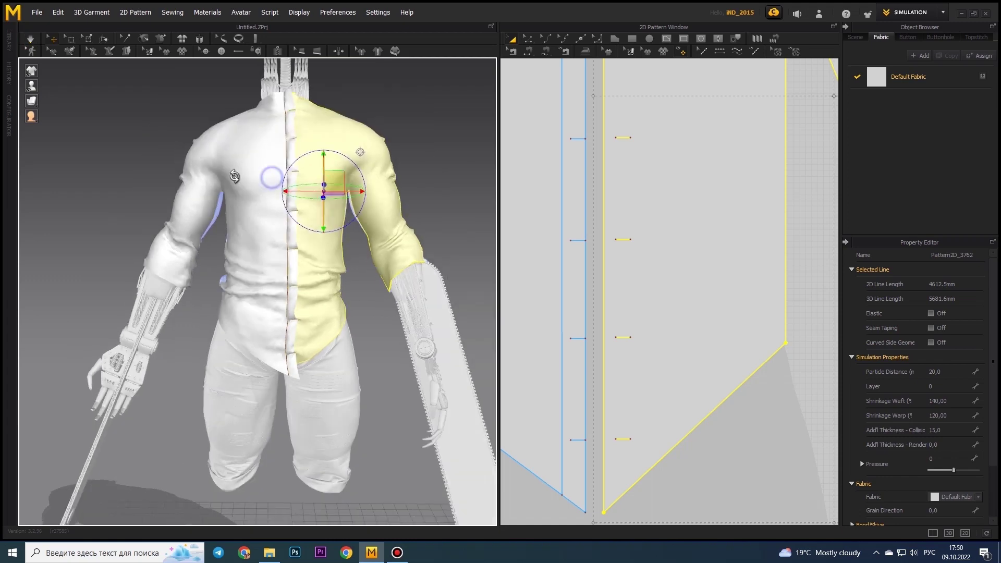
{"action": "left_click", "coordinate": [276, 144], "text": "shift"}
{"action": "scroll", "coordinate": [277, 145], "scroll_direction": "down", "scroll_amount": 3}
Draw fold lines across both sleeve cuffs
{"action": "scroll", "coordinate": [633, 248], "scroll_direction": "down", "scroll_amount": 5}
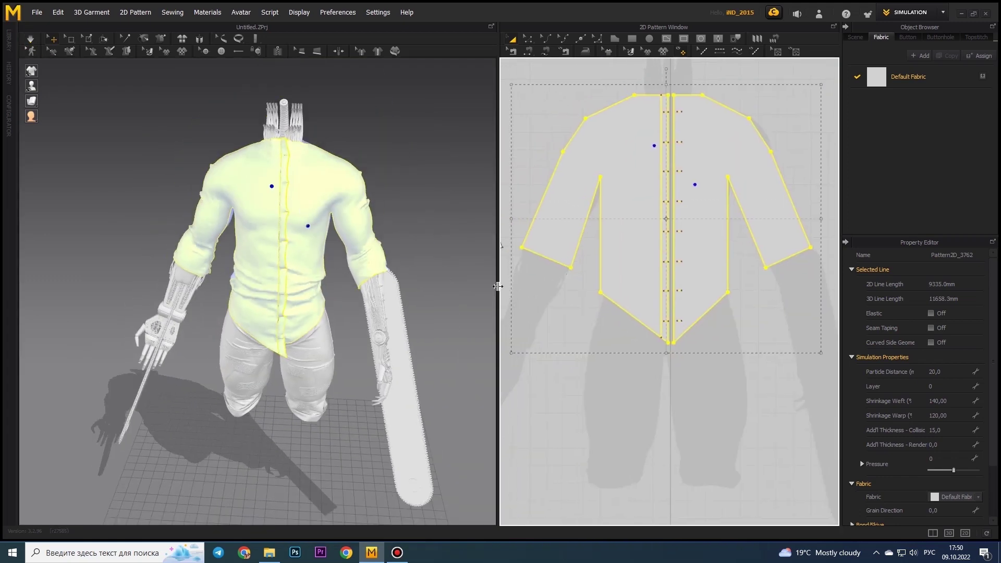
{"action": "left_click_drag", "start_coordinate": [497, 261], "coordinate": [467, 261]}
{"action": "scroll", "coordinate": [649, 315], "scroll_direction": "up", "scroll_amount": 8}
{"action": "scroll", "coordinate": [649, 316], "scroll_direction": "up", "scroll_amount": 3}
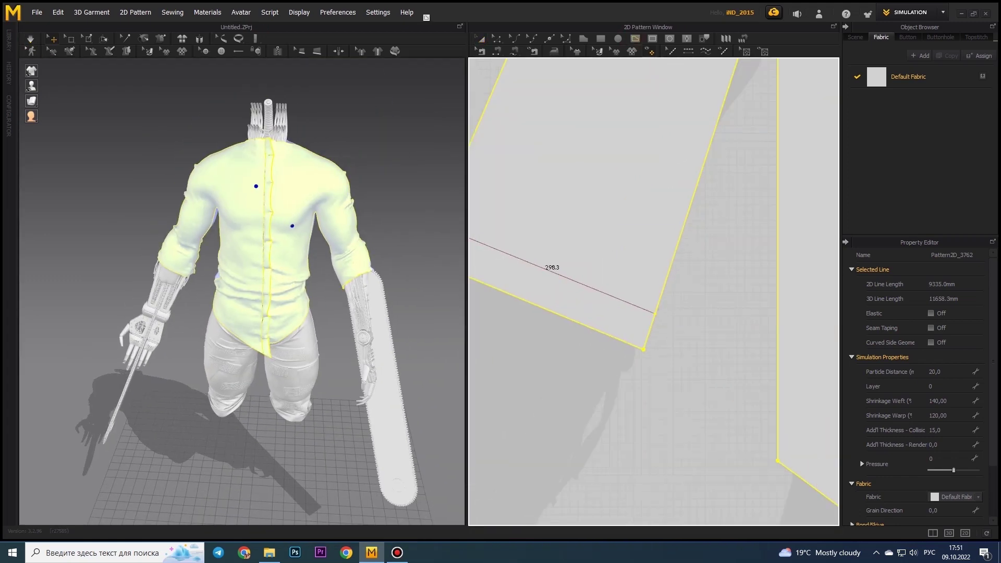
{"action": "left_click", "coordinate": [654, 313]}
{"action": "scroll", "coordinate": [563, 172], "scroll_direction": "down", "scroll_amount": 5}
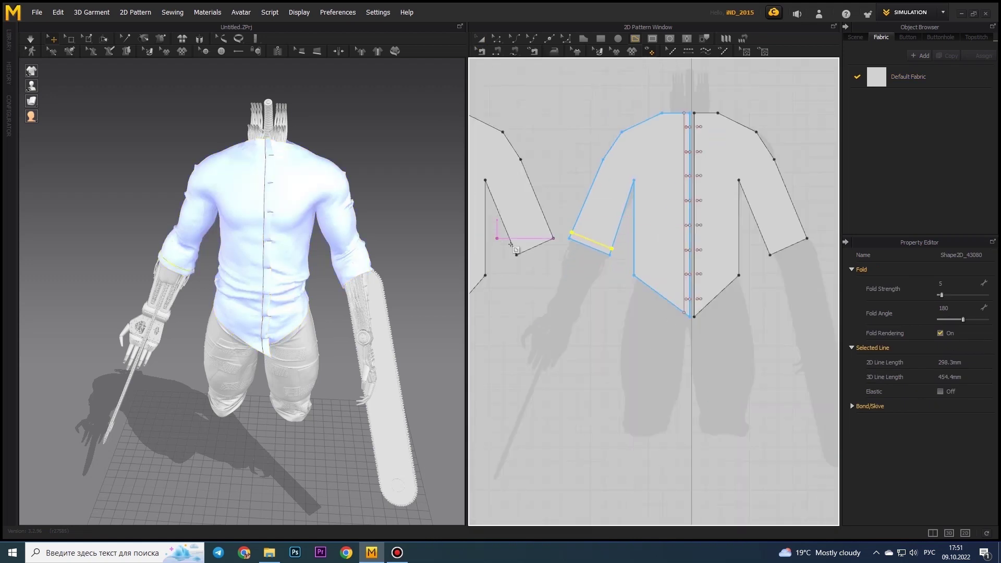
{"action": "scroll", "coordinate": [528, 263], "scroll_direction": "up", "scroll_amount": 5}
{"action": "left_click", "coordinate": [547, 286]}
{"action": "double_click", "coordinate": [719, 197]}
{"action": "scroll", "coordinate": [614, 277], "scroll_direction": "down", "scroll_amount": 5}
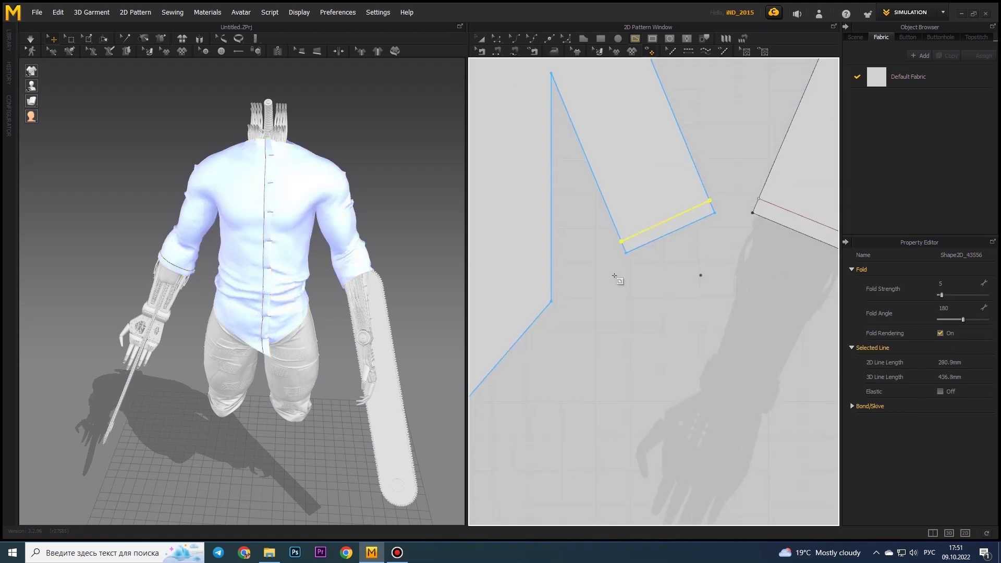
{"action": "scroll", "coordinate": [692, 304], "scroll_direction": "up", "scroll_amount": 5}
{"action": "scroll", "coordinate": [751, 280], "scroll_direction": "down", "scroll_amount": 5}
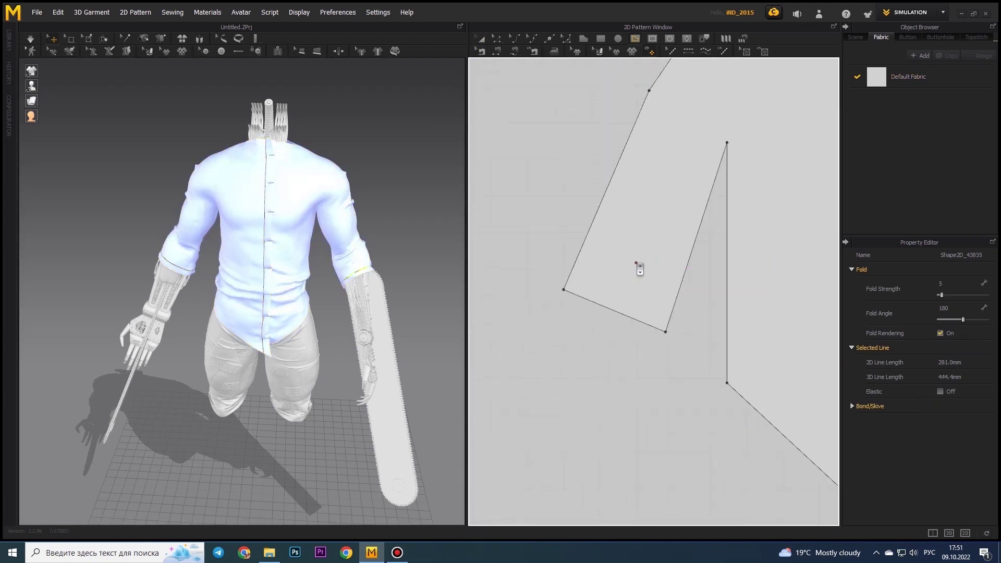
{"action": "scroll", "coordinate": [667, 376], "scroll_direction": "up", "scroll_amount": 5}
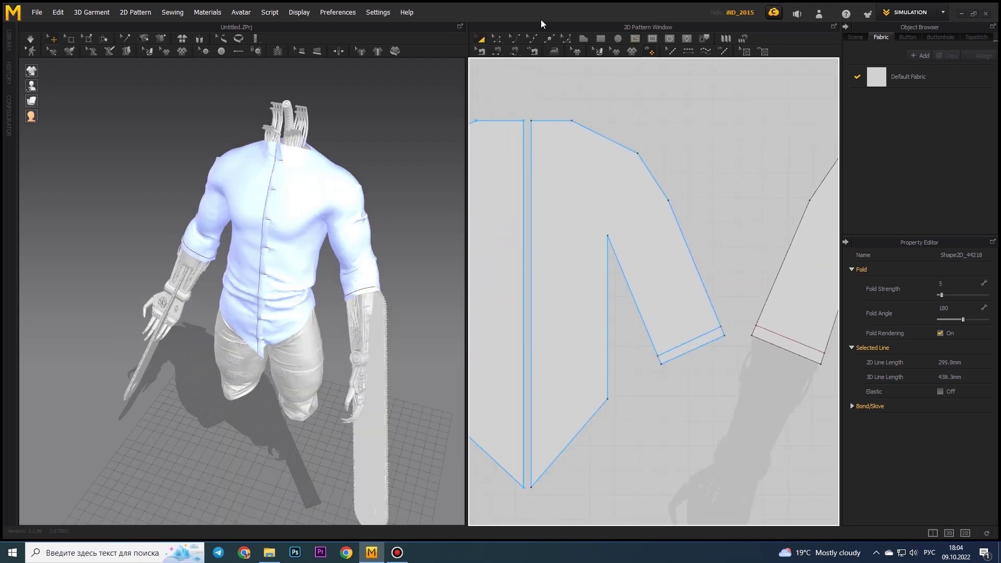
Start a strip outline at the cuff corner, tracing a 224.2 segment along the sleeve edge
{"action": "left_click", "coordinate": [720, 320]}
{"action": "scroll", "coordinate": [730, 340], "scroll_direction": "up", "scroll_amount": 5}
{"action": "scroll", "coordinate": [737, 330], "scroll_direction": "down", "scroll_amount": 4}
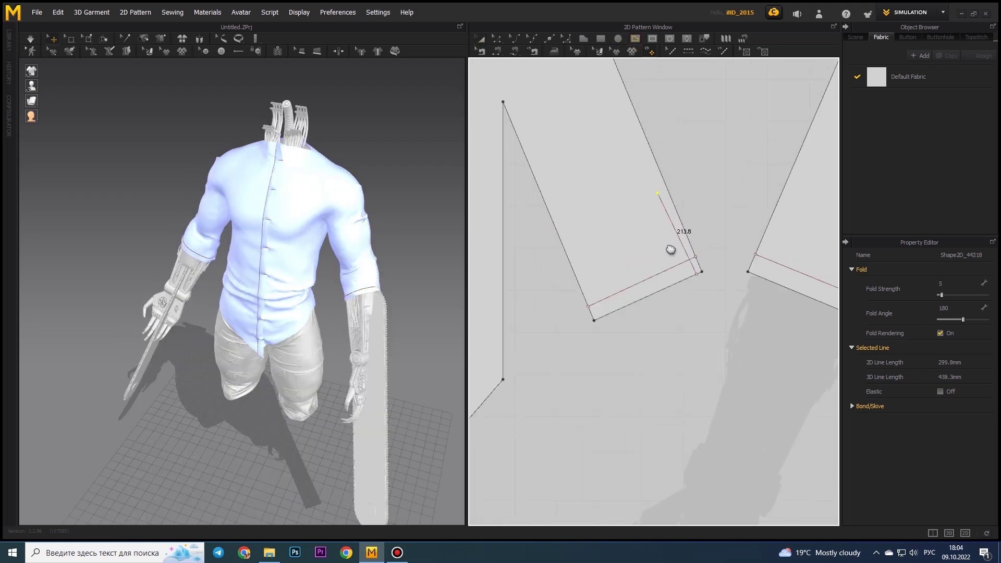
{"action": "scroll", "coordinate": [574, 108], "scroll_direction": "up", "scroll_amount": 3}
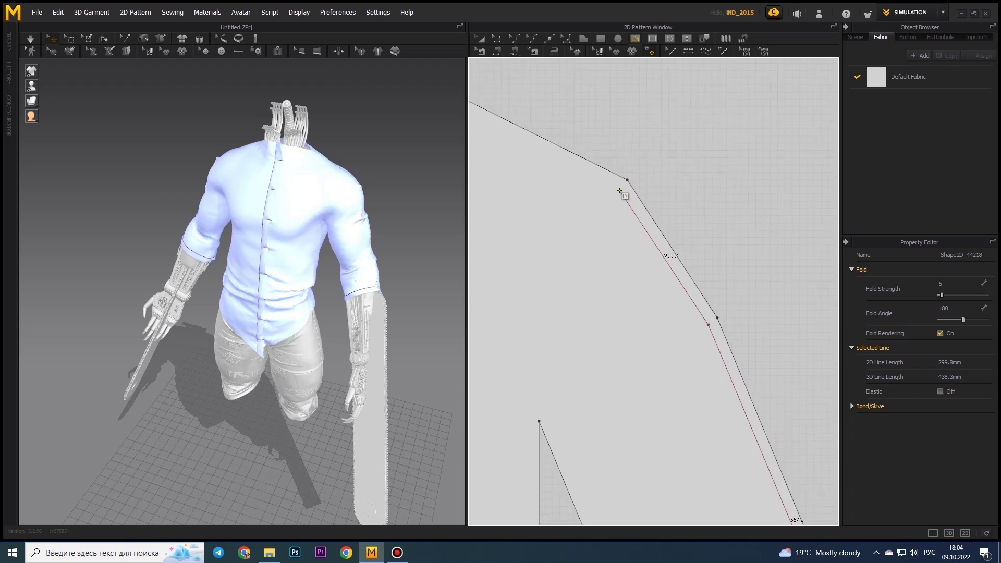
{"action": "scroll", "coordinate": [527, 135], "scroll_direction": "down", "scroll_amount": 3}
{"action": "scroll", "coordinate": [514, 145], "scroll_direction": "up", "scroll_amount": 4}
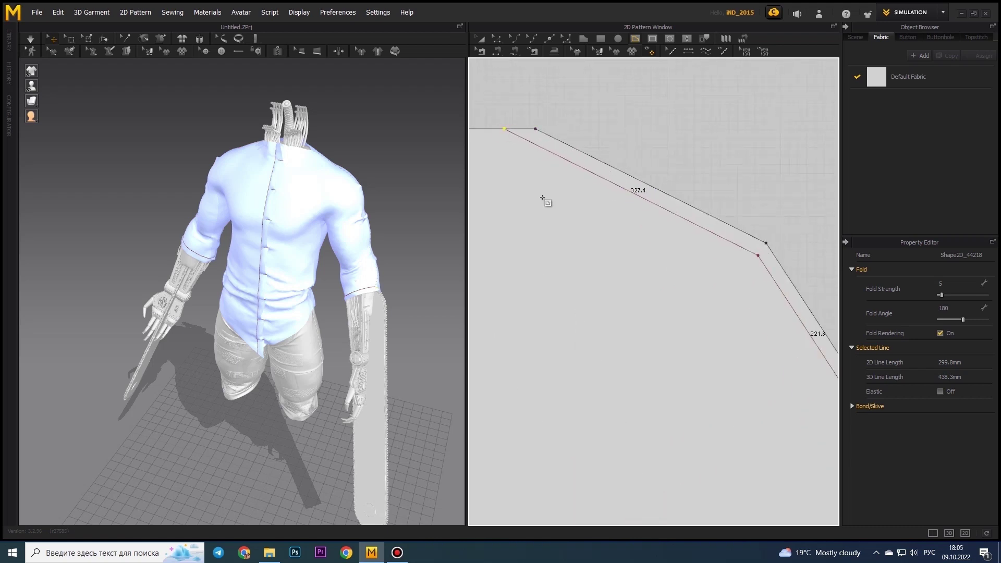
{"action": "scroll", "coordinate": [542, 198], "scroll_direction": "down", "scroll_amount": 5}
{"action": "scroll", "coordinate": [557, 331], "scroll_direction": "up", "scroll_amount": 4}
{"action": "scroll", "coordinate": [503, 388], "scroll_direction": "up", "scroll_amount": 3}
{"action": "scroll", "coordinate": [525, 397], "scroll_direction": "up", "scroll_amount": 2}
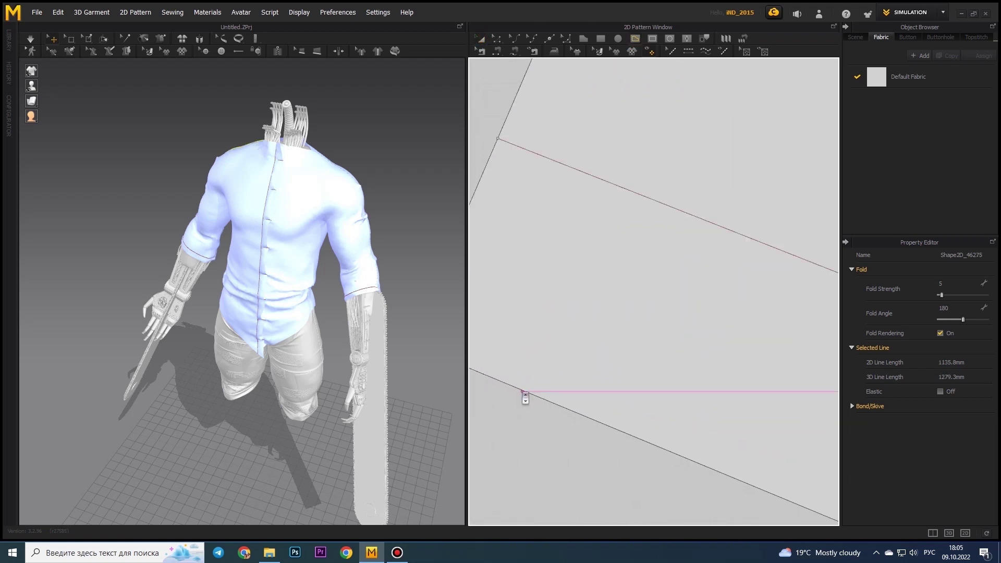
{"action": "scroll", "coordinate": [525, 398], "scroll_direction": "down", "scroll_amount": 3}
{"action": "scroll", "coordinate": [586, 286], "scroll_direction": "down", "scroll_amount": 2}
{"action": "middle_click_drag", "start_coordinate": [645, 162], "coordinate": [627, 280]}
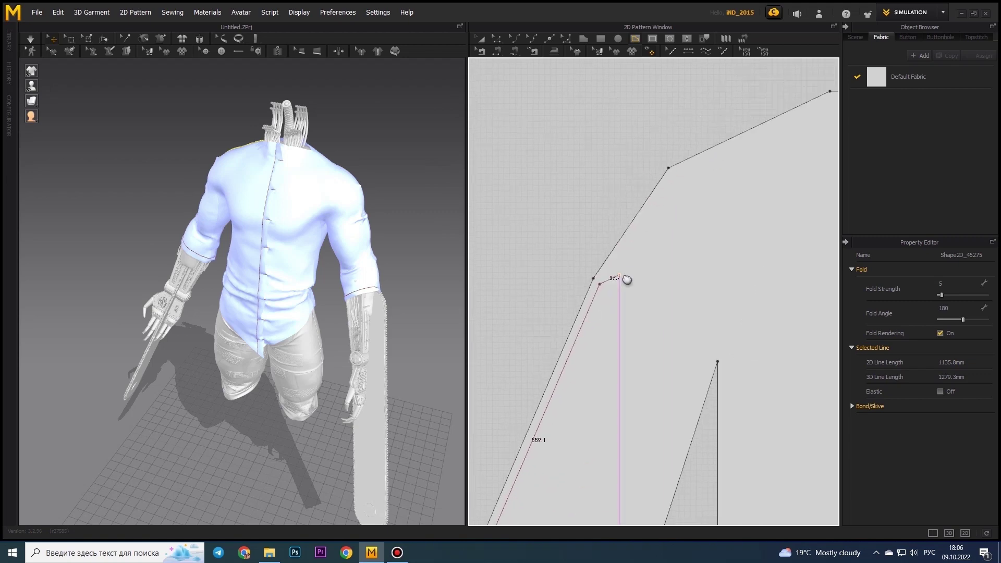
{"action": "left_click", "coordinate": [674, 175]}
{"action": "middle_click_drag", "start_coordinate": [675, 176], "coordinate": [586, 239]}
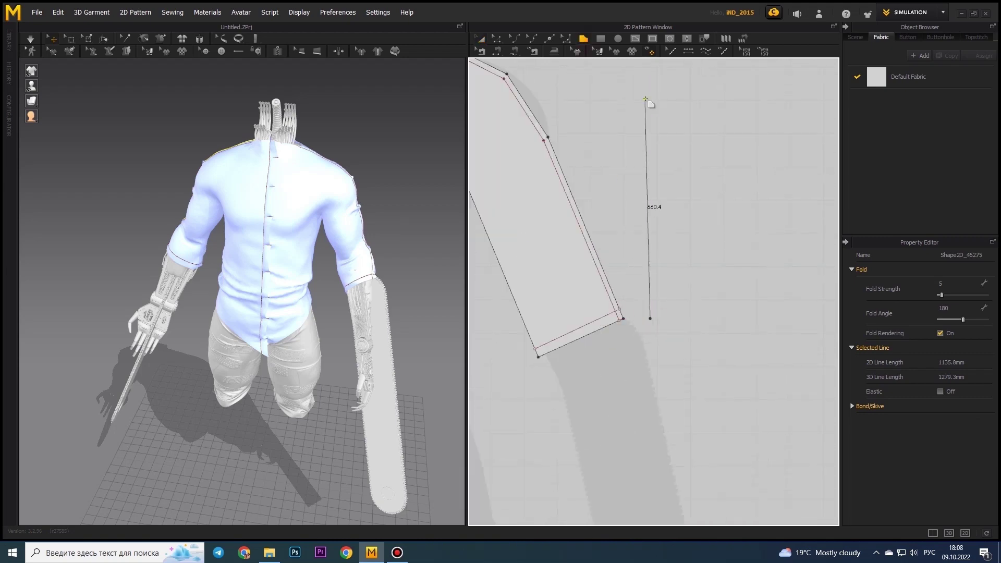
Fix the strip's 657 mm side and sew the strip to the left sleeve edge
{"action": "scroll", "coordinate": [646, 99], "scroll_direction": "down", "scroll_amount": 3}
{"action": "left_click", "coordinate": [675, 191]}
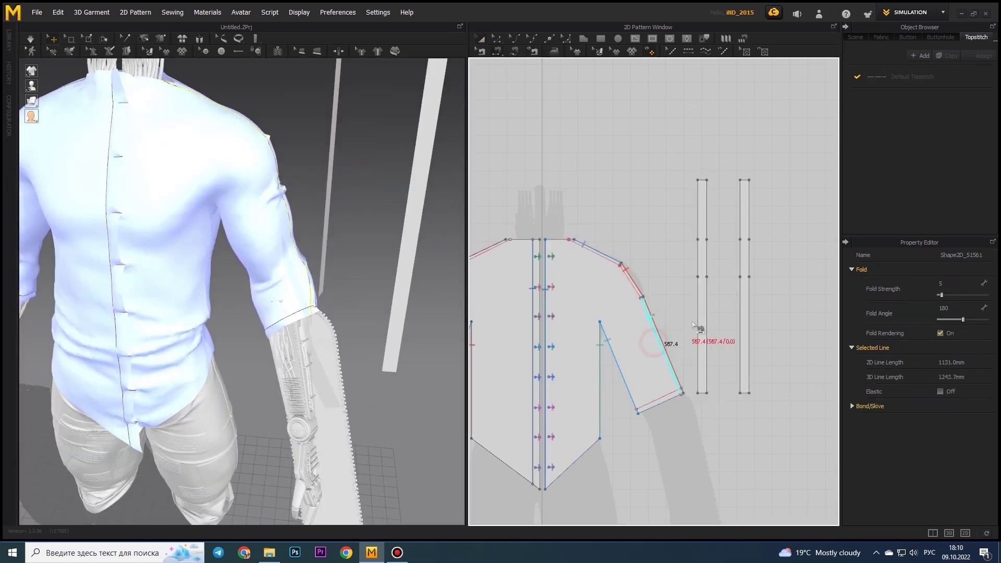
{"action": "left_click", "coordinate": [598, 244]}
{"action": "scroll", "coordinate": [598, 244], "scroll_direction": "down", "scroll_amount": 5}
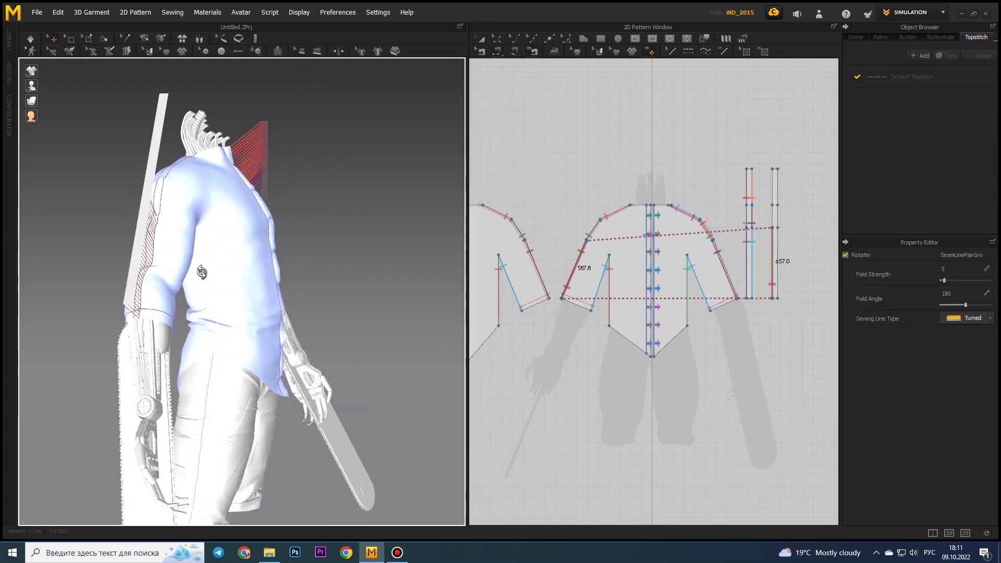
{"action": "left_click", "coordinate": [576, 296]}
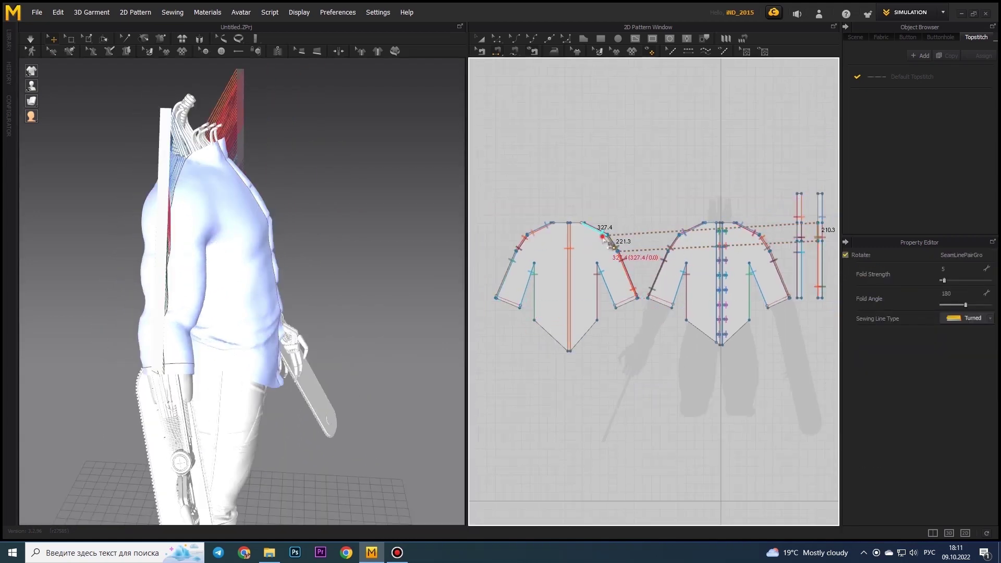
{"action": "left_click", "coordinate": [607, 236]}
Briefly simulate the shirt with the new strips and view it from a three-quarter side
{"action": "key", "text": "space"}
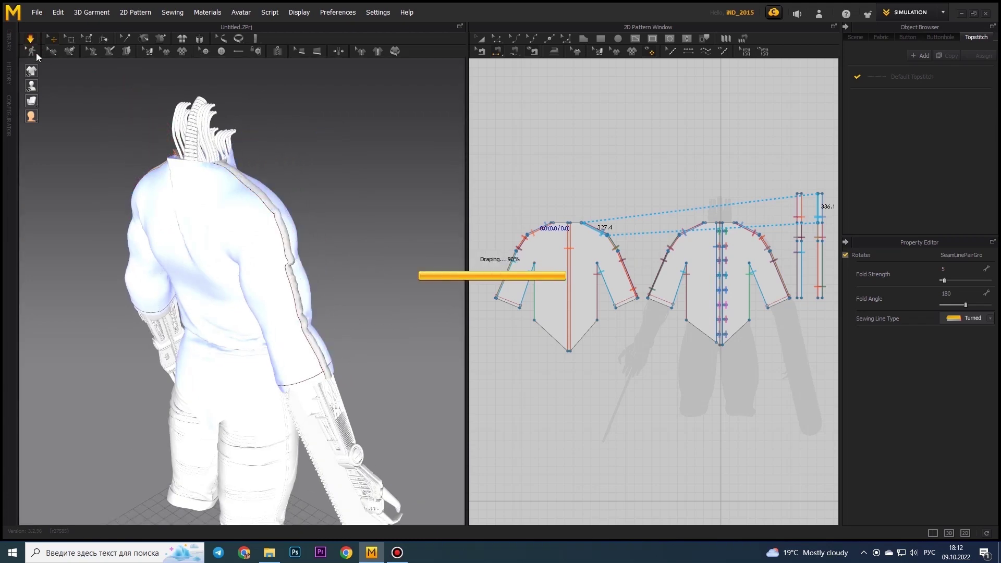
{"action": "key", "text": "space"}
{"action": "right_click_drag", "start_coordinate": [206, 275], "coordinate": [272, 277]}
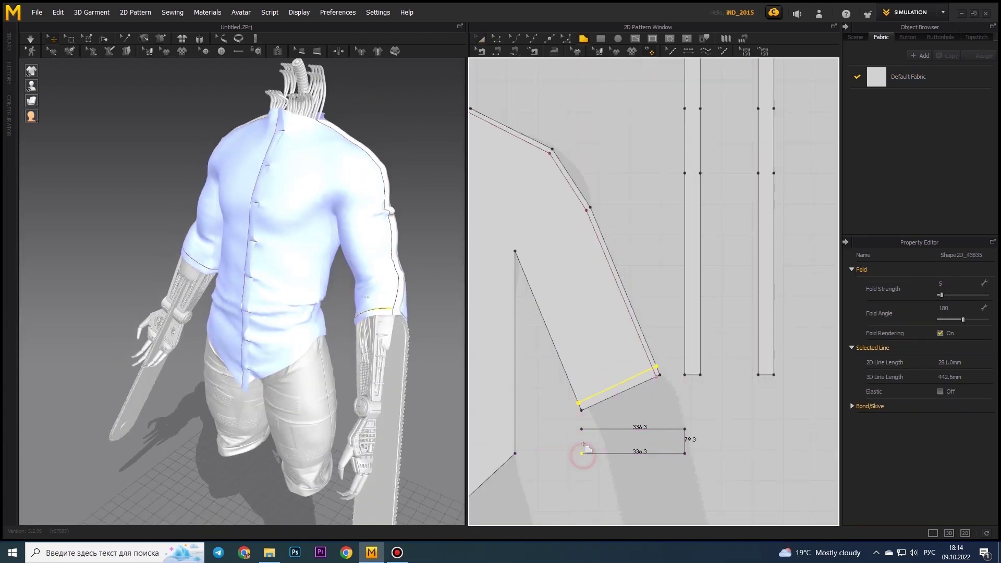
Draw two rectangular cuff band pieces with an internal line across the band
{"action": "left_click", "coordinate": [570, 436]}
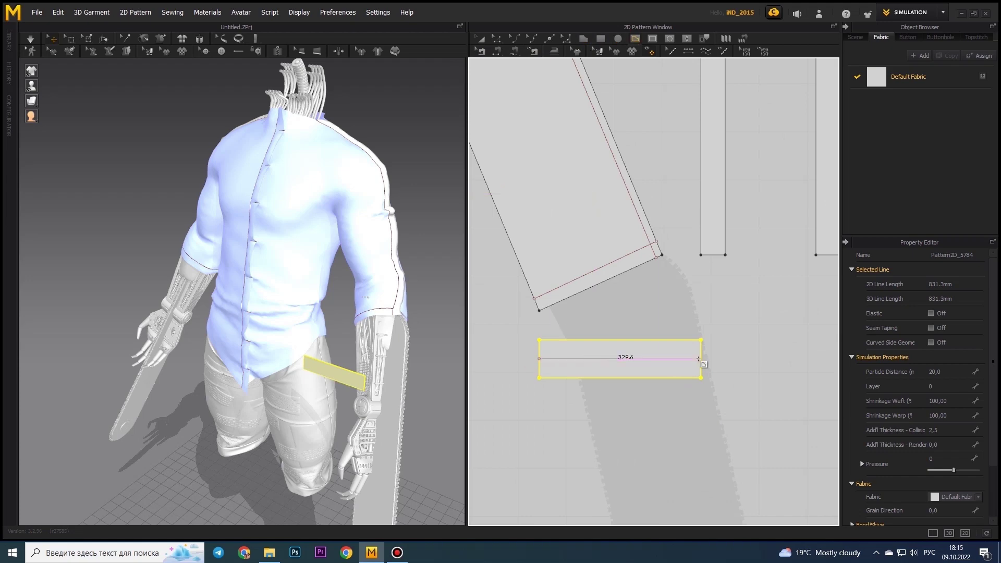
{"action": "left_click", "coordinate": [698, 359]}
{"action": "left_click", "coordinate": [604, 402]}
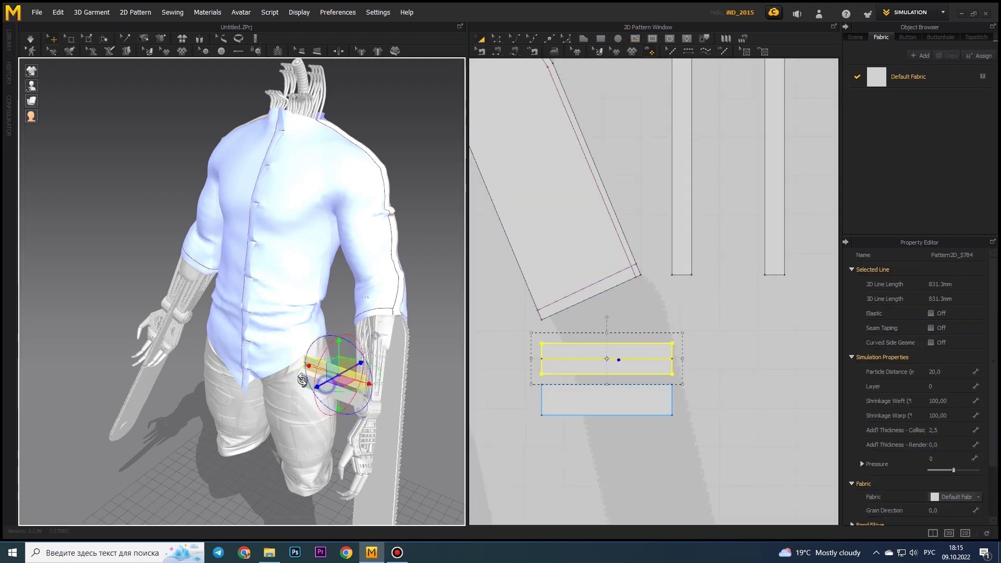
{"action": "scroll", "coordinate": [303, 379], "scroll_direction": "up", "scroll_amount": 3}
{"action": "scroll", "coordinate": [302, 379], "scroll_direction": "up", "scroll_amount": 3}
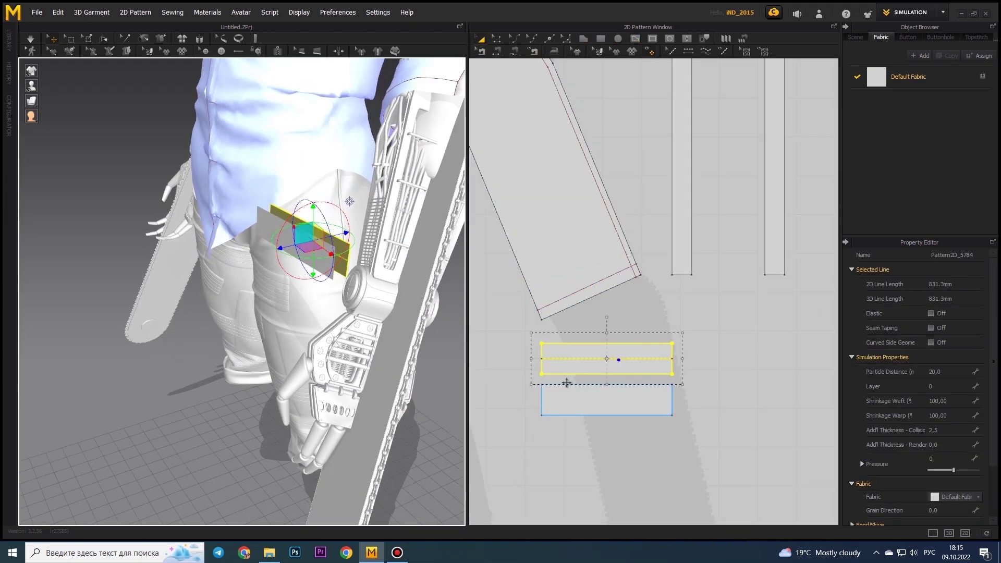
{"action": "scroll", "coordinate": [567, 383], "scroll_direction": "down", "scroll_amount": 3}
{"action": "scroll", "coordinate": [636, 374], "scroll_direction": "down", "scroll_amount": 2}
{"action": "scroll", "coordinate": [633, 365], "scroll_direction": "down", "scroll_amount": 2}
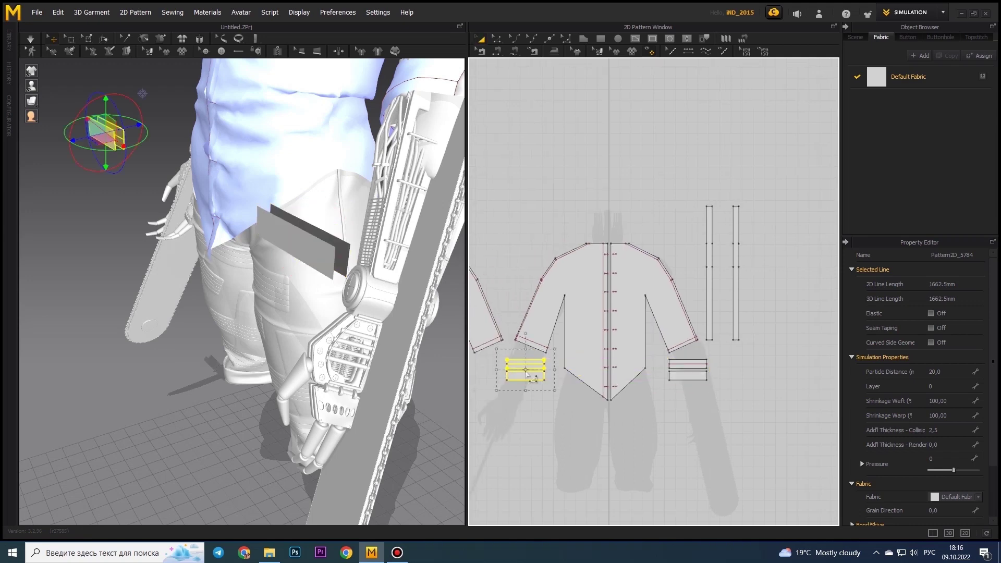
{"action": "scroll", "coordinate": [526, 373], "scroll_direction": "up", "scroll_amount": 4}
{"action": "scroll", "coordinate": [540, 382], "scroll_direction": "down", "scroll_amount": 2}
Arrange the band pieces beside the sleeve ends in 2D and move them onto the avatar
{"action": "left_click_drag", "start_coordinate": [563, 375], "coordinate": [524, 382]}
{"action": "scroll", "coordinate": [612, 368], "scroll_direction": "down", "scroll_amount": 3}
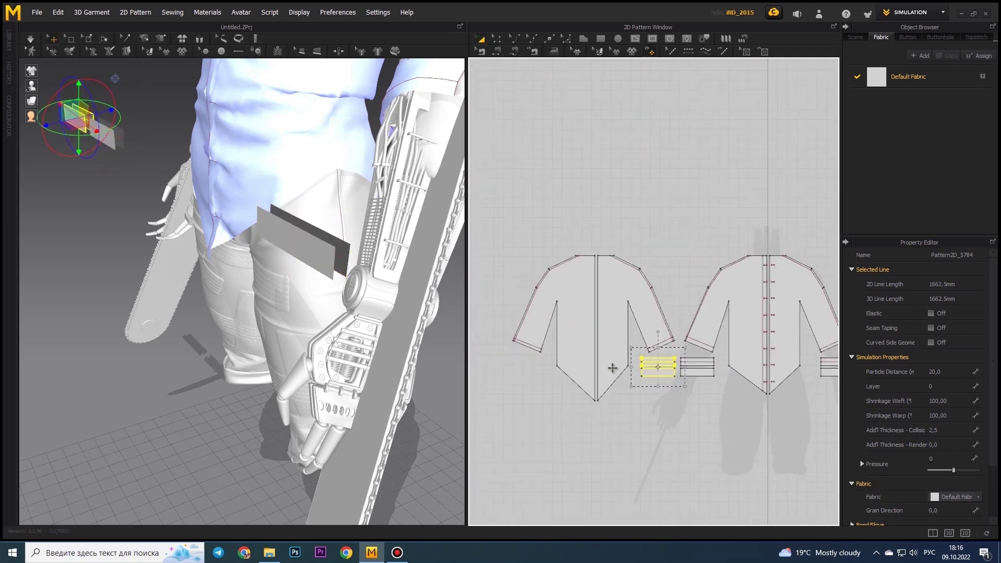
{"action": "left_click", "coordinate": [312, 274]}
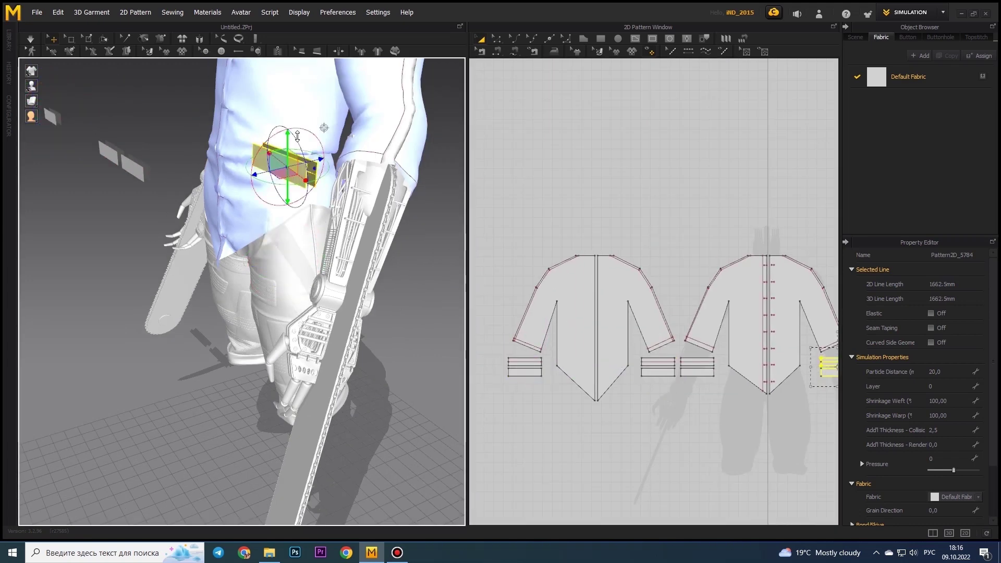
{"action": "mouse_move", "coordinate": [297, 136]}
{"action": "right_mouse_down"}
{"action": "mouse_move", "coordinate": [406, 211]}
{"action": "mouse_move", "coordinate": [286, 195]}
{"action": "right_mouse_up"}
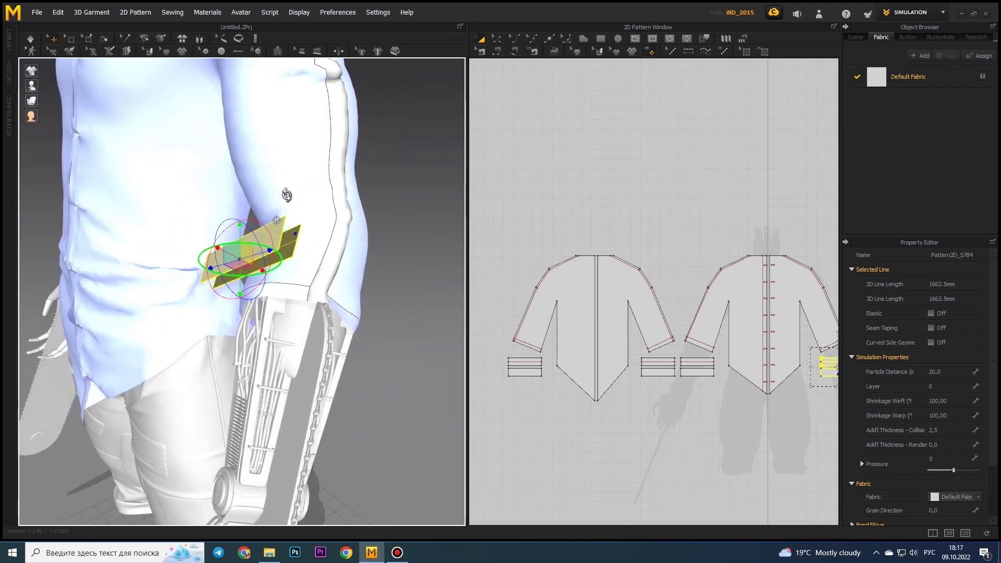
{"action": "left_click_drag", "start_coordinate": [771, 357], "coordinate": [634, 359]}
{"action": "right_click_drag", "start_coordinate": [235, 339], "coordinate": [300, 410]}
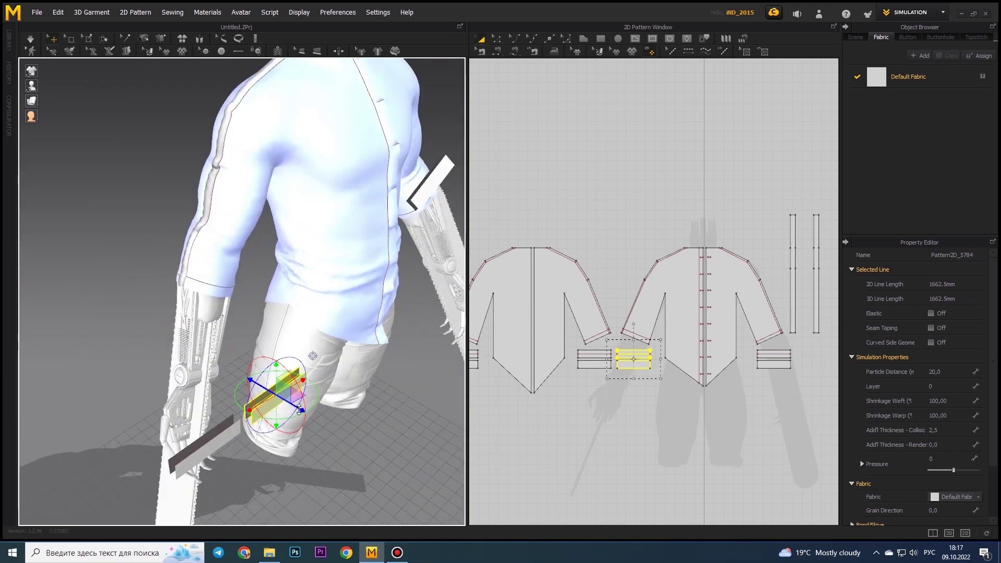
{"action": "right_click_drag", "start_coordinate": [243, 339], "coordinate": [250, 230]}
{"action": "scroll", "coordinate": [308, 281], "scroll_direction": "up", "scroll_amount": 6}
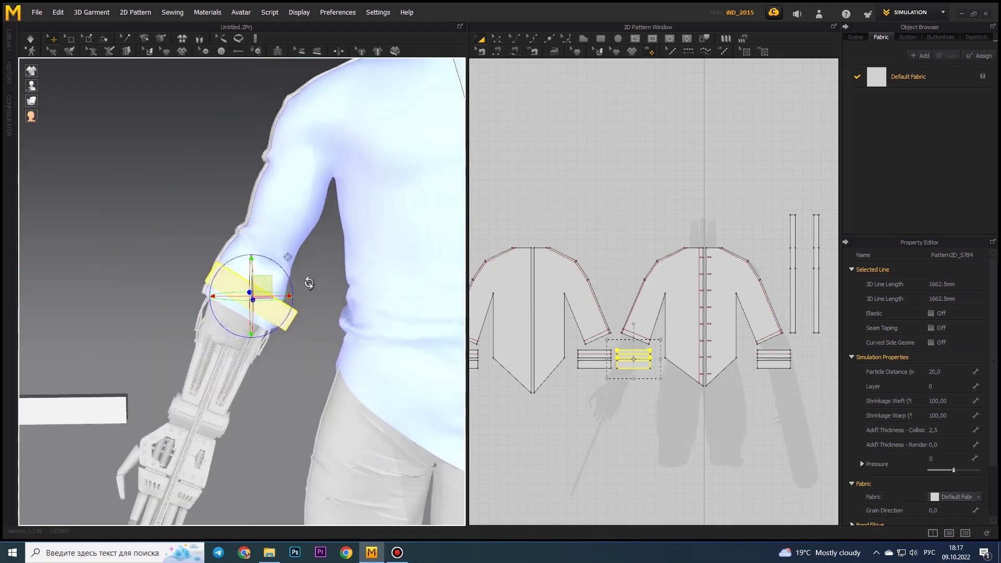
{"action": "scroll", "coordinate": [311, 370], "scroll_direction": "down", "scroll_amount": 5}
{"action": "left_click_drag", "start_coordinate": [634, 359], "coordinate": [594, 358]}
{"action": "mouse_move", "coordinate": [235, 365]}
{"action": "right_mouse_down"}
{"action": "mouse_move", "coordinate": [167, 437]}
{"action": "mouse_move", "coordinate": [277, 366]}
{"action": "mouse_move", "coordinate": [223, 403]}
{"action": "right_mouse_up"}
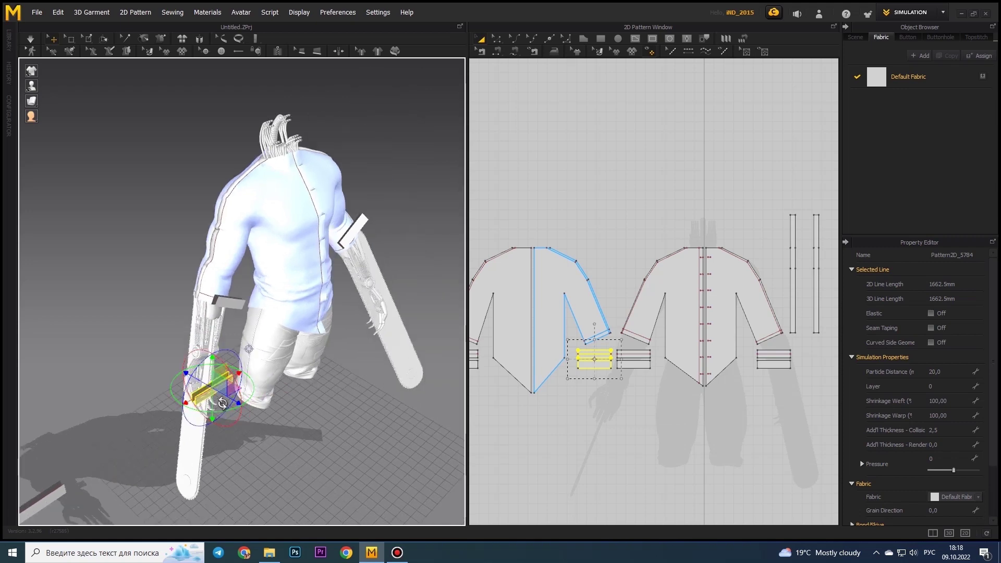
Select the left-sleeve cuff piece and check its position around the avatar
{"action": "scroll", "coordinate": [199, 333], "scroll_direction": "up", "scroll_amount": 5}
{"action": "mouse_move", "coordinate": [198, 334]}
{"action": "right_mouse_down"}
{"action": "mouse_move", "coordinate": [234, 365]}
{"action": "mouse_move", "coordinate": [209, 375]}
{"action": "mouse_move", "coordinate": [234, 385]}
{"action": "mouse_move", "coordinate": [199, 423]}
{"action": "mouse_move", "coordinate": [198, 339]}
{"action": "mouse_move", "coordinate": [240, 352]}
{"action": "mouse_move", "coordinate": [183, 313]}
{"action": "right_mouse_up"}
{"action": "scroll", "coordinate": [204, 377], "scroll_direction": "up", "scroll_amount": 5}
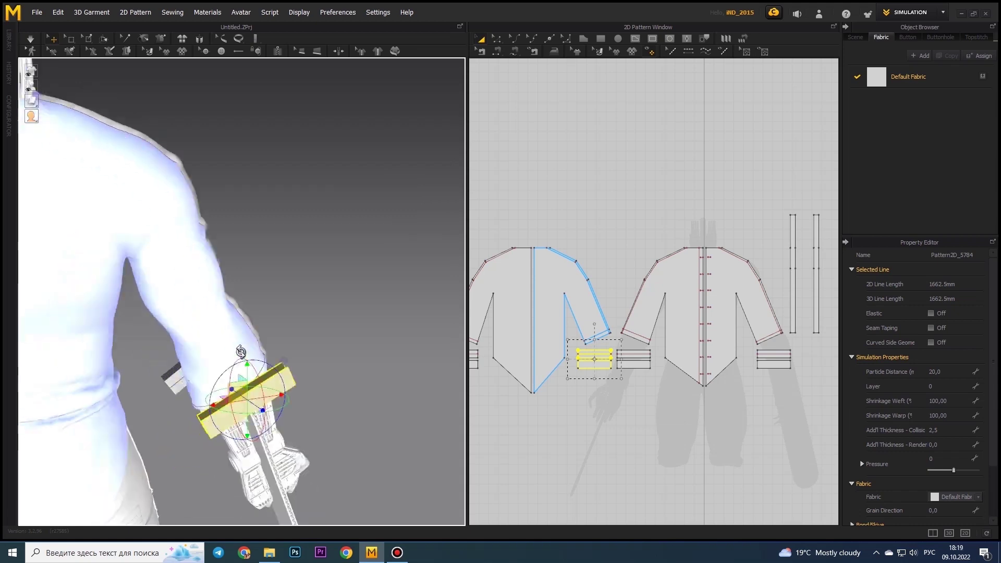
{"action": "scroll", "coordinate": [241, 352], "scroll_direction": "down", "scroll_amount": 5}
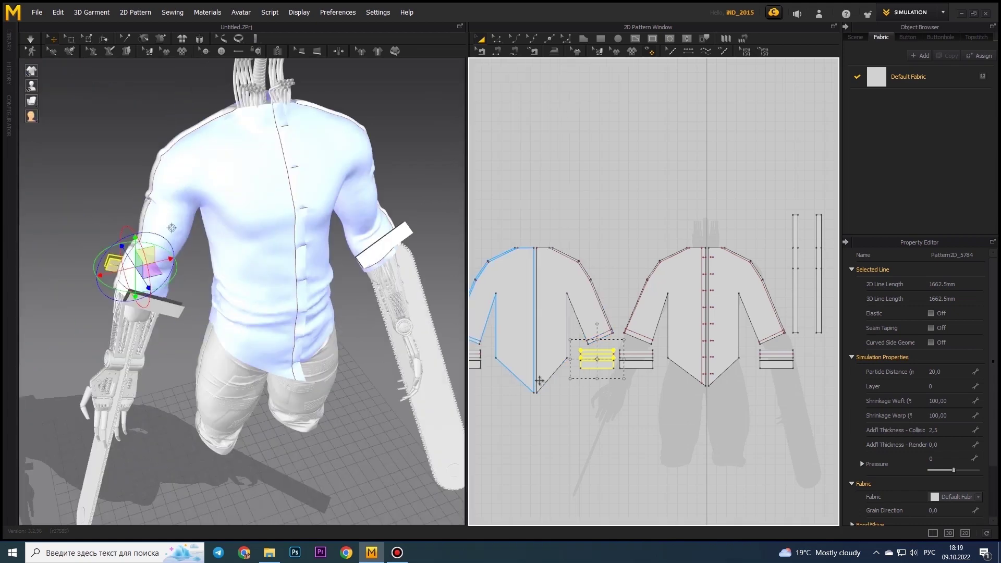
{"action": "left_click", "coordinate": [483, 360]}
{"action": "scroll", "coordinate": [483, 360], "scroll_direction": "up", "scroll_amount": 5}
{"action": "right_click_drag", "start_coordinate": [219, 365], "coordinate": [132, 383]}
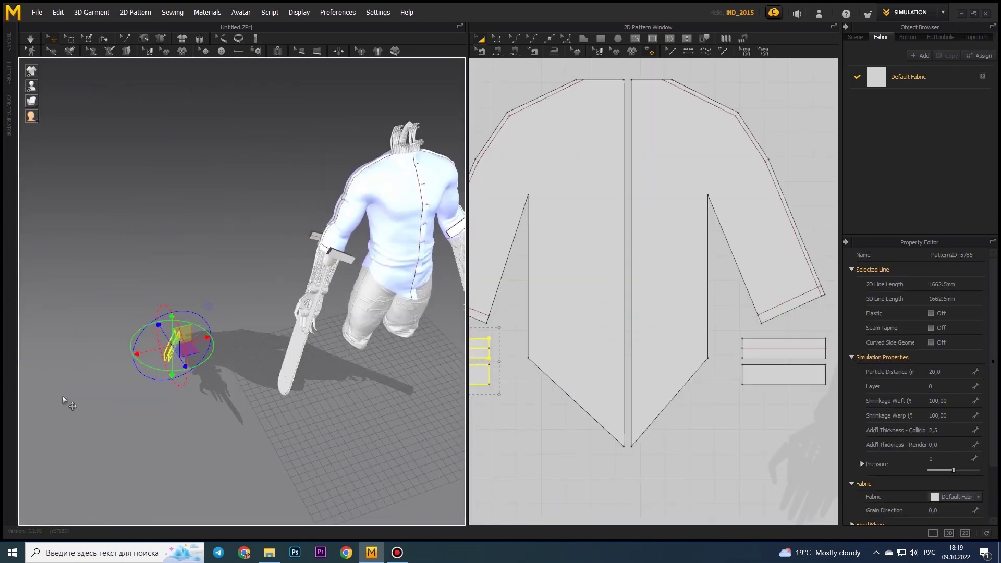
{"action": "mouse_move", "coordinate": [370, 323]}
{"action": "right_mouse_down"}
{"action": "mouse_move", "coordinate": [228, 349]}
{"action": "mouse_move", "coordinate": [316, 384]}
{"action": "mouse_move", "coordinate": [268, 465]}
{"action": "mouse_move", "coordinate": [224, 334]}
{"action": "mouse_move", "coordinate": [232, 470]}
{"action": "mouse_move", "coordinate": [235, 420]}
{"action": "right_mouse_up"}
Sew the cuff's top edge to the sleeve hem as a Turned seam
{"action": "scroll", "coordinate": [315, 384], "scroll_direction": "up", "scroll_amount": 3}
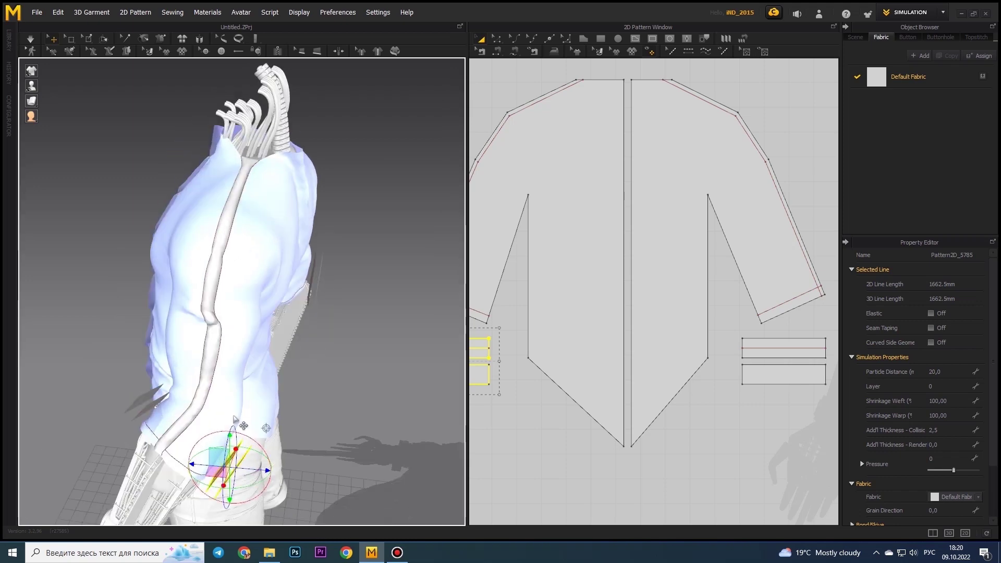
{"action": "scroll", "coordinate": [762, 384], "scroll_direction": "up", "scroll_amount": 2}
{"action": "scroll", "coordinate": [762, 385], "scroll_direction": "down", "scroll_amount": 3}
{"action": "scroll", "coordinate": [702, 400], "scroll_direction": "up", "scroll_amount": 2}
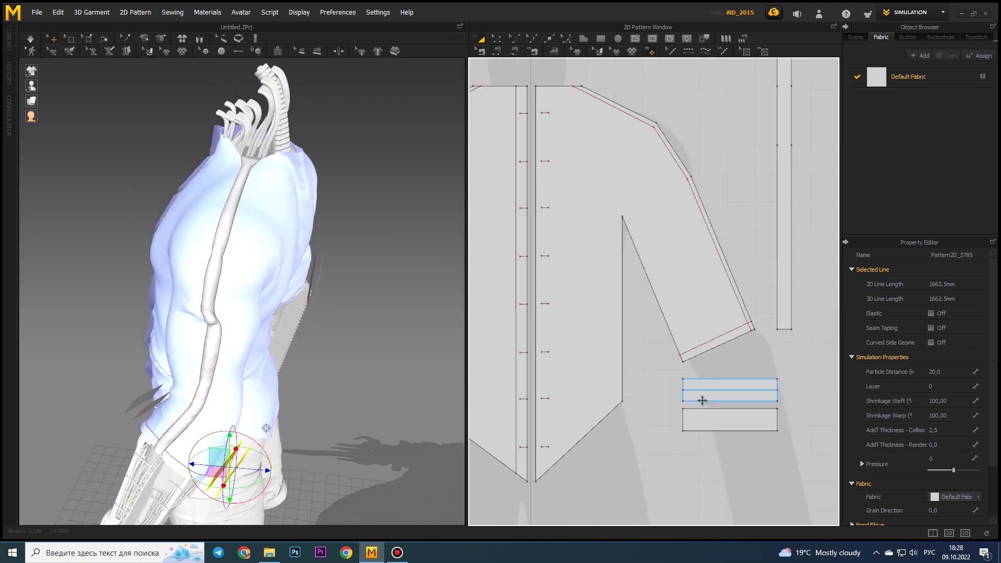
{"action": "left_click", "coordinate": [527, 51]}
{"action": "left_click", "coordinate": [730, 379]}
{"action": "left_click", "coordinate": [717, 345]}
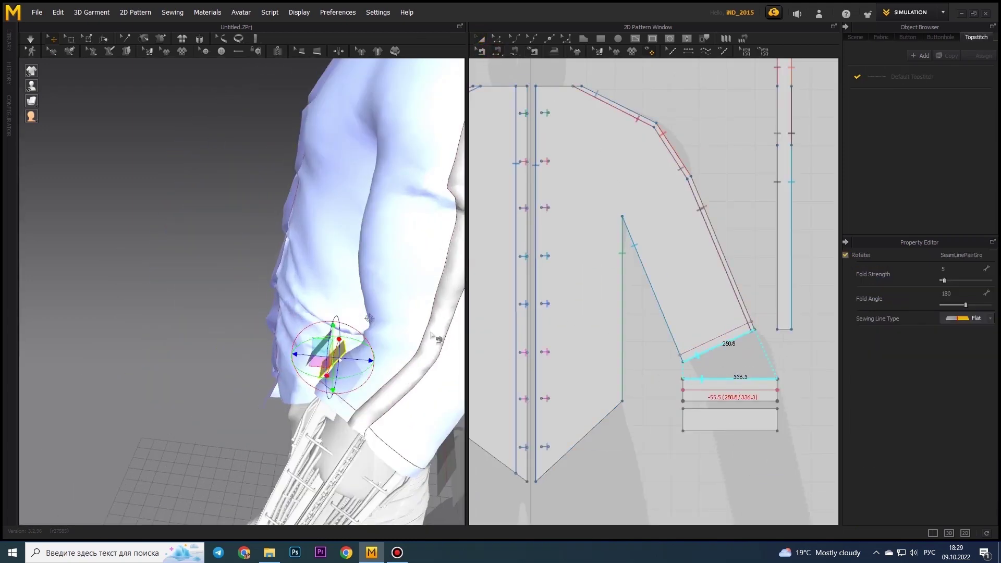
{"action": "left_click", "coordinate": [699, 349]}
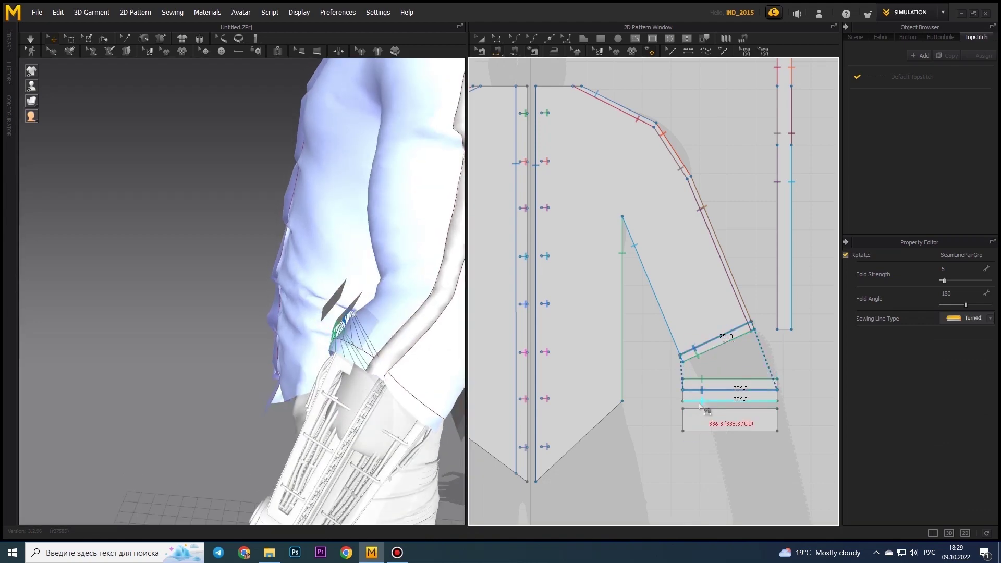
Select the cuff piece, inspect its seam, and bring the other cuff pieces into view
{"action": "key", "text": "a"}
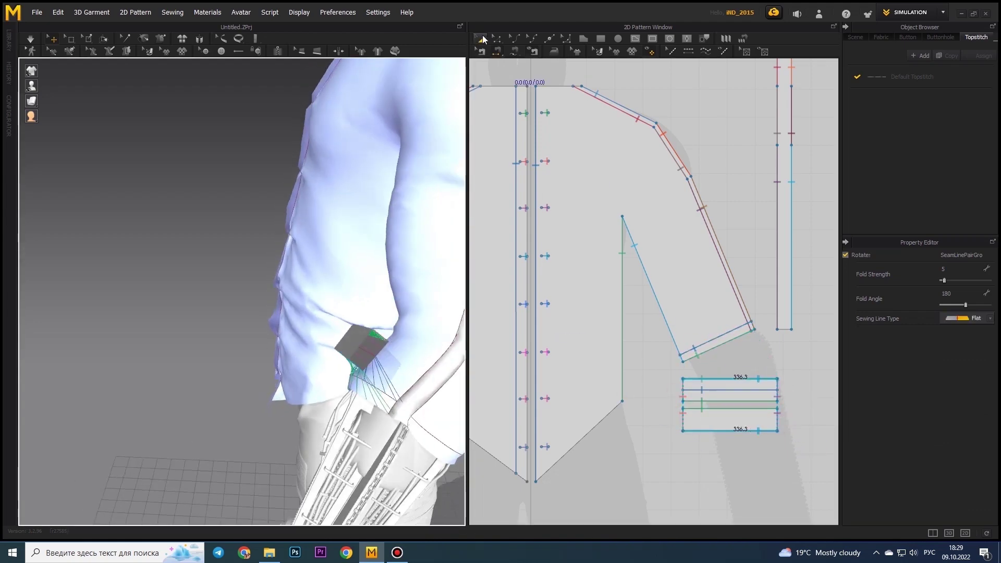
{"action": "left_click", "coordinate": [344, 334]}
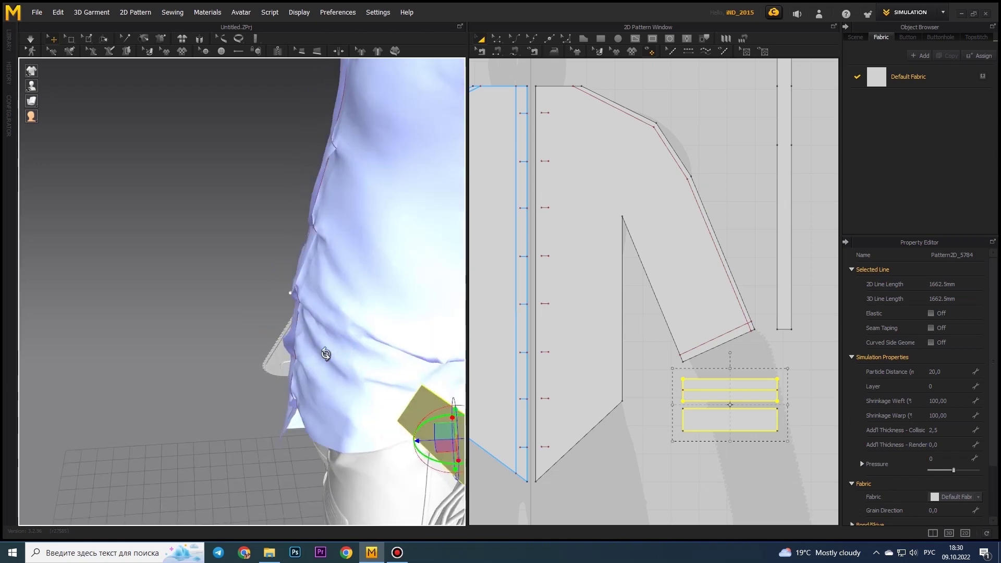
{"action": "scroll", "coordinate": [581, 406], "scroll_direction": "down", "scroll_amount": 2}
{"action": "scroll", "coordinate": [581, 406], "scroll_direction": "down", "scroll_amount": 3}
{"action": "scroll", "coordinate": [581, 406], "scroll_direction": "down", "scroll_amount": 2}
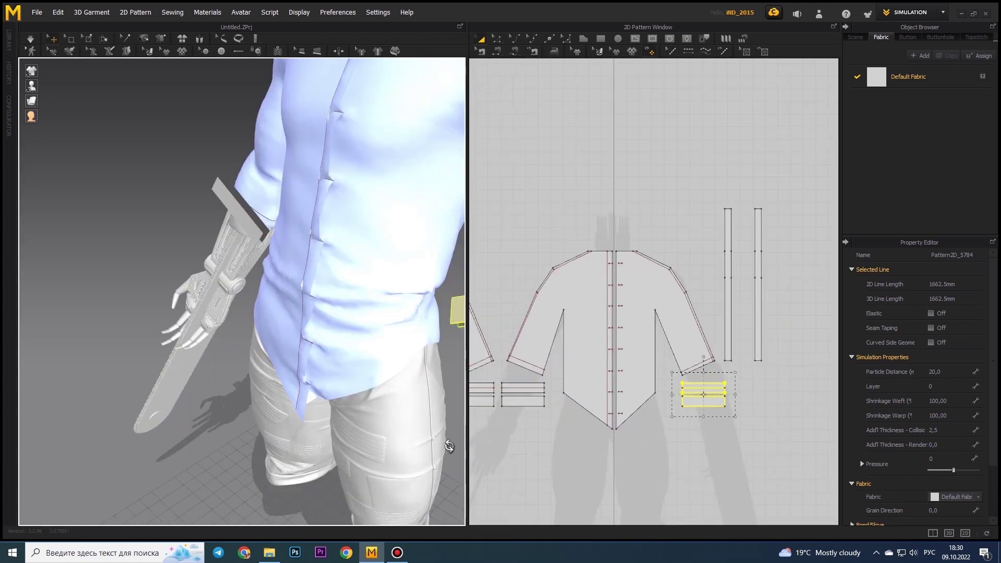
{"action": "scroll", "coordinate": [573, 386], "scroll_direction": "up", "scroll_amount": 3}
{"action": "left_click", "coordinate": [564, 365]}
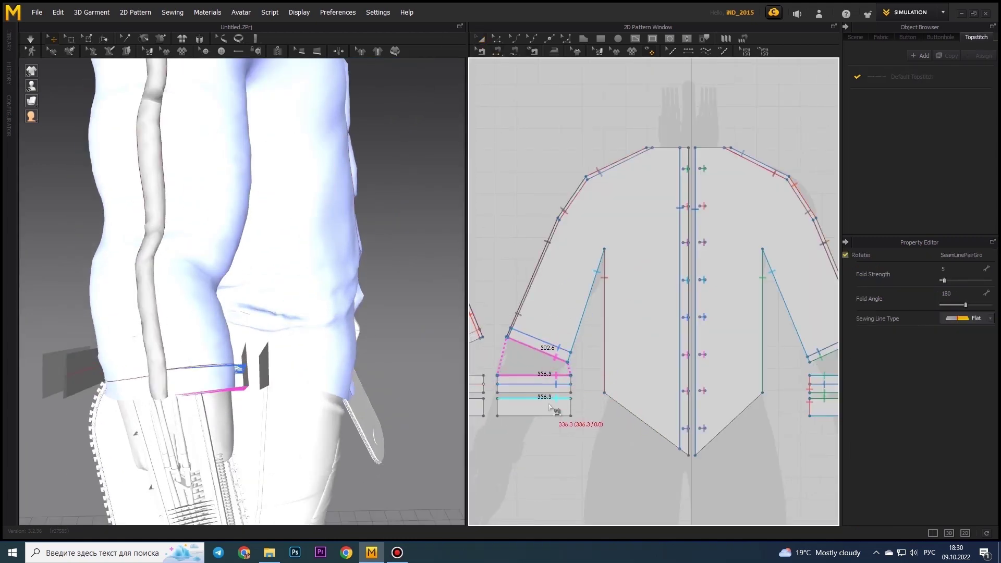
{"action": "right_click_drag", "start_coordinate": [515, 383], "coordinate": [620, 430]}
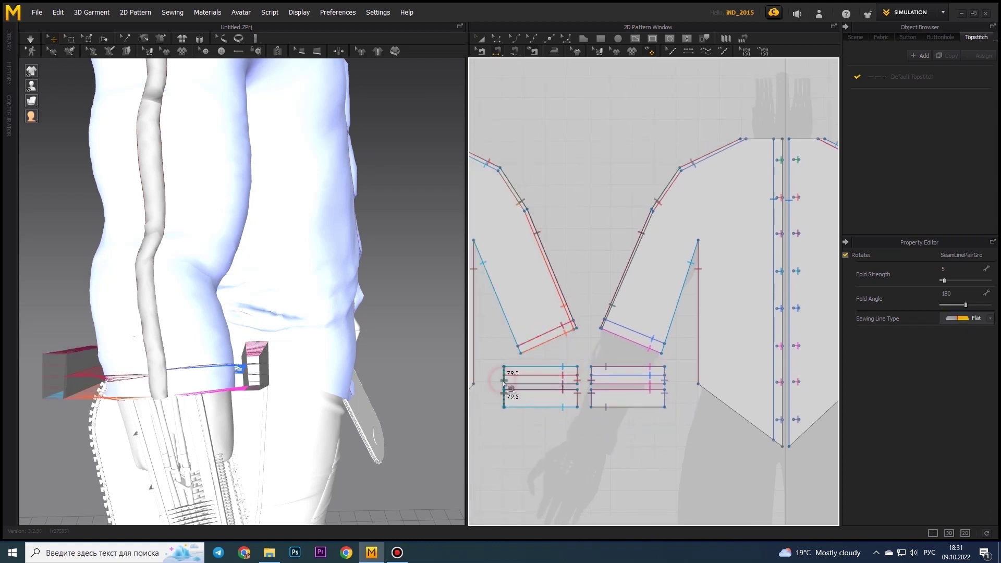
Sew the short ends of both cuffs together into closed bands
{"action": "left_click_drag", "start_coordinate": [588, 379], "coordinate": [665, 385]}
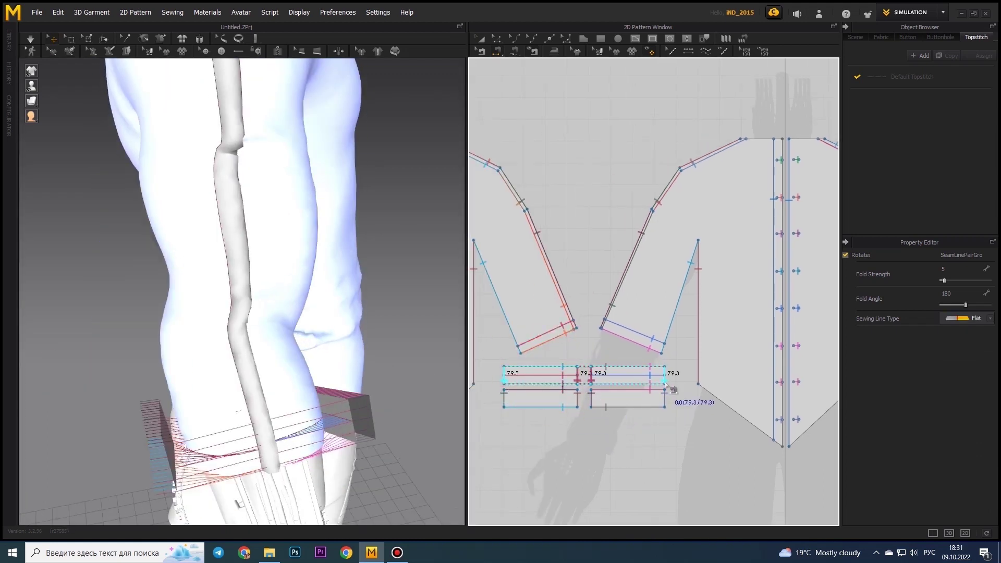
{"action": "right_click_drag", "start_coordinate": [240, 292], "coordinate": [312, 365]}
{"action": "scroll", "coordinate": [537, 333], "scroll_direction": "up", "scroll_amount": 3}
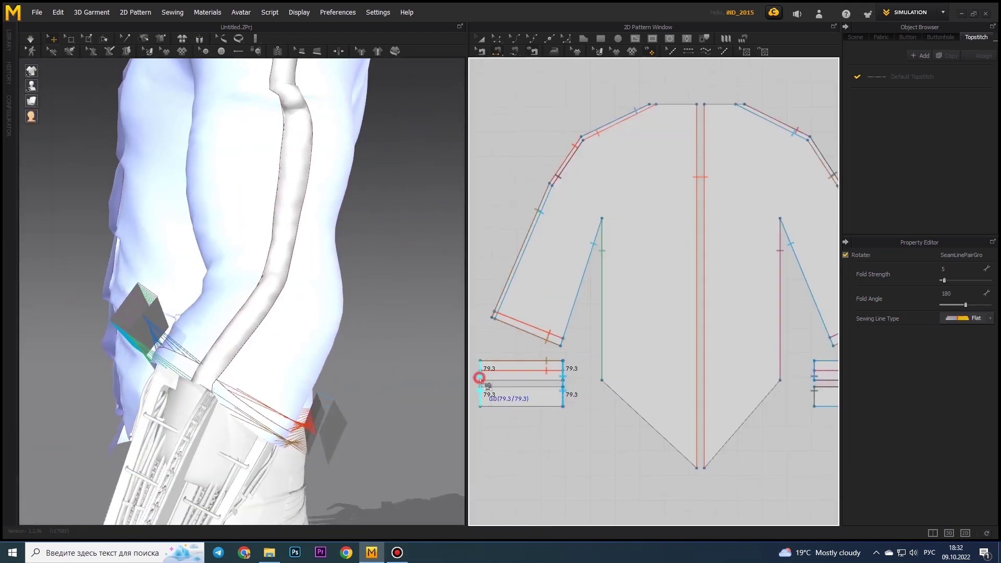
{"action": "scroll", "coordinate": [521, 412], "scroll_direction": "down", "scroll_amount": 2}
{"action": "scroll", "coordinate": [522, 412], "scroll_direction": "down", "scroll_amount": 2}
{"action": "scroll", "coordinate": [521, 412], "scroll_direction": "down", "scroll_amount": 1}
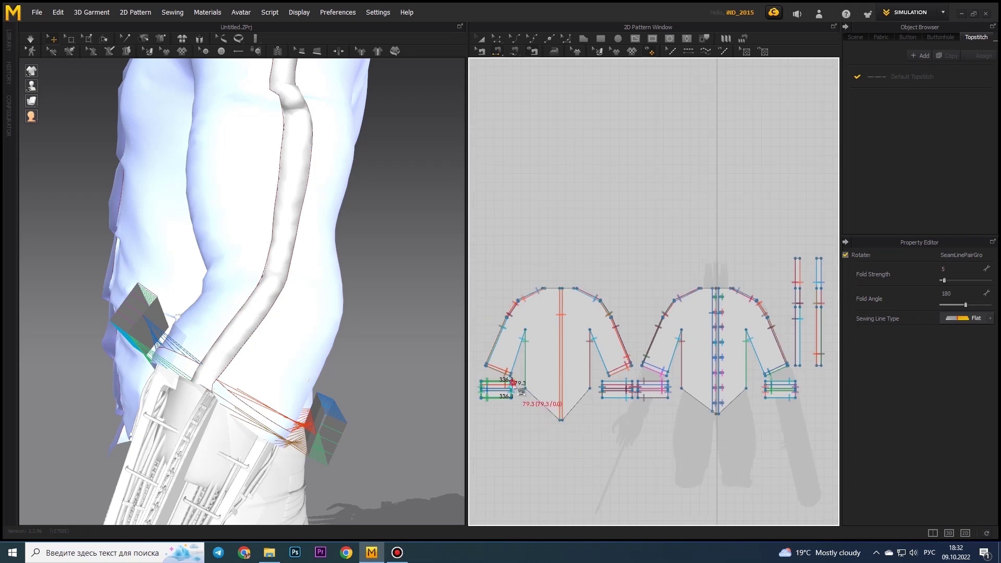
{"action": "right_click_drag", "start_coordinate": [324, 365], "coordinate": [245, 365]}
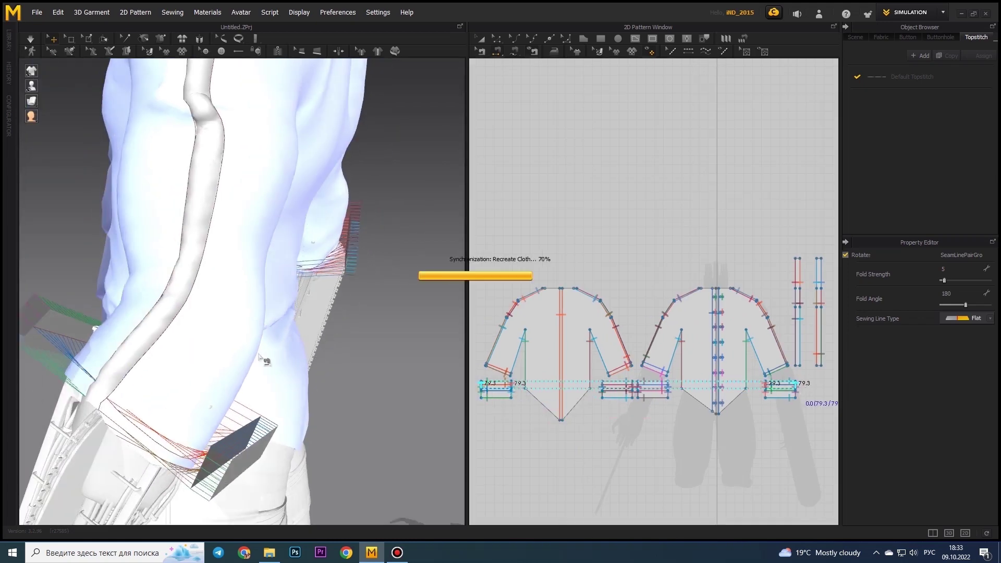
{"action": "right_click_drag", "start_coordinate": [211, 298], "coordinate": [282, 308]}
Move the left cuff piece to the right of the back panel and select the thin strips
{"action": "scroll", "coordinate": [508, 388], "scroll_direction": "up", "scroll_amount": 2}
{"action": "left_click", "coordinate": [508, 388]}
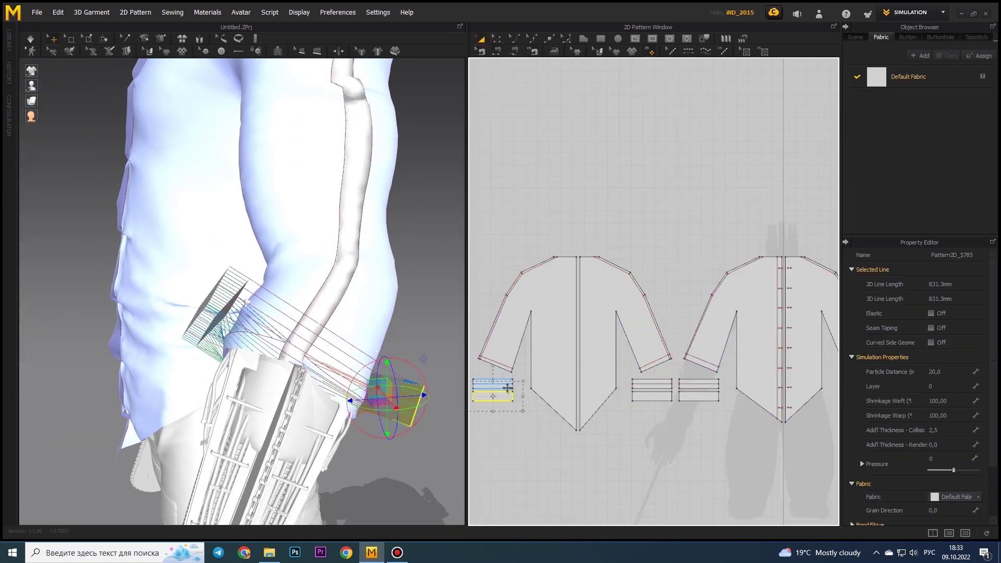
{"action": "left_click_drag", "start_coordinate": [689, 390], "coordinate": [817, 401]}
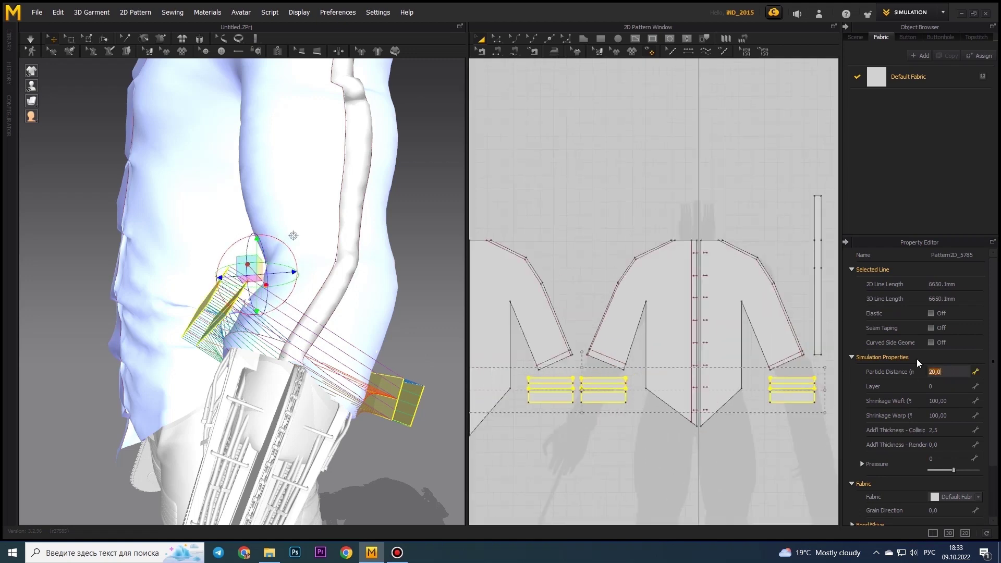
{"action": "left_click", "coordinate": [821, 306]}
{"action": "scroll", "coordinate": [834, 306], "scroll_direction": "down", "scroll_amount": 3}
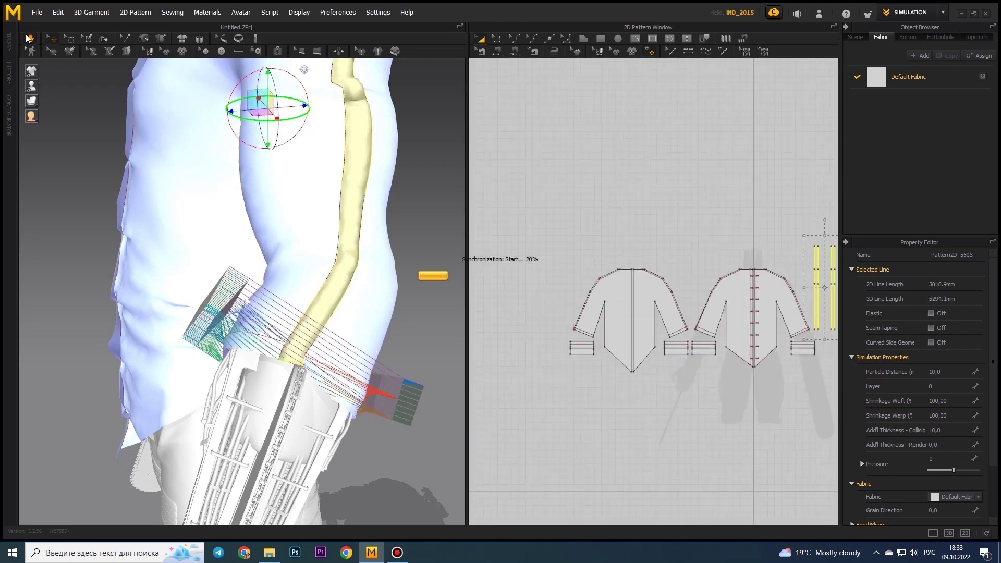
{"action": "mouse_move", "coordinate": [70, 103]}
{"action": "right_mouse_down"}
{"action": "mouse_move", "coordinate": [298, 224]}
{"action": "mouse_move", "coordinate": [424, 261]}
{"action": "mouse_move", "coordinate": [295, 264]}
{"action": "mouse_move", "coordinate": [355, 266]}
{"action": "right_mouse_up"}
Simulate the shirt and pull the cuffs onto the sleeve ends until they settle
{"action": "key", "text": "space"}
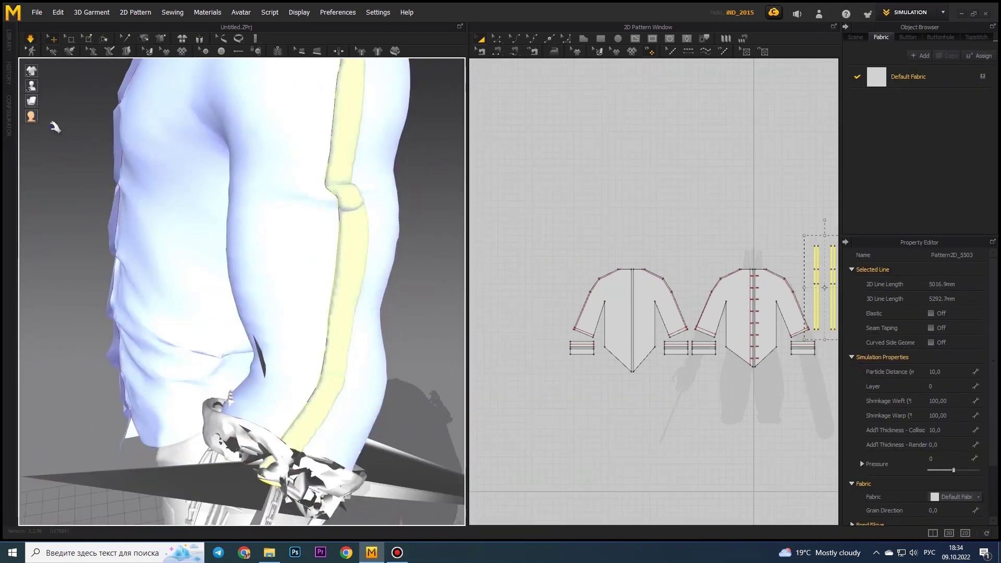
{"action": "mouse_move", "coordinate": [55, 126]}
{"action": "right_mouse_down"}
{"action": "mouse_move", "coordinate": [217, 257]}
{"action": "mouse_move", "coordinate": [73, 239]}
{"action": "mouse_move", "coordinate": [233, 268]}
{"action": "mouse_move", "coordinate": [14, 64]}
{"action": "right_mouse_up"}
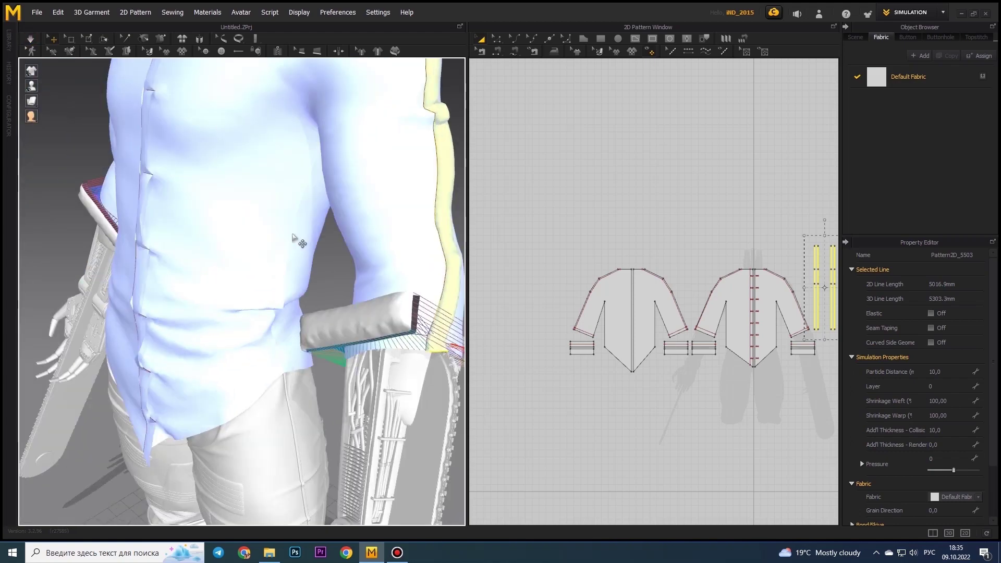
{"action": "mouse_move", "coordinate": [382, 221]}
{"action": "right_mouse_down"}
{"action": "mouse_move", "coordinate": [175, 259]}
{"action": "mouse_move", "coordinate": [97, 290]}
{"action": "right_mouse_up"}
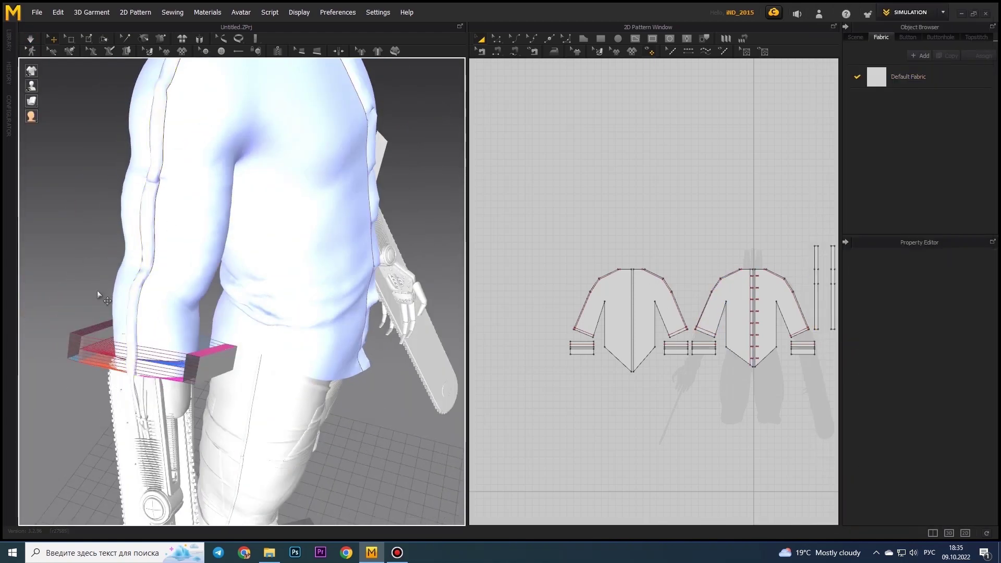
{"action": "left_click", "coordinate": [30, 40]}
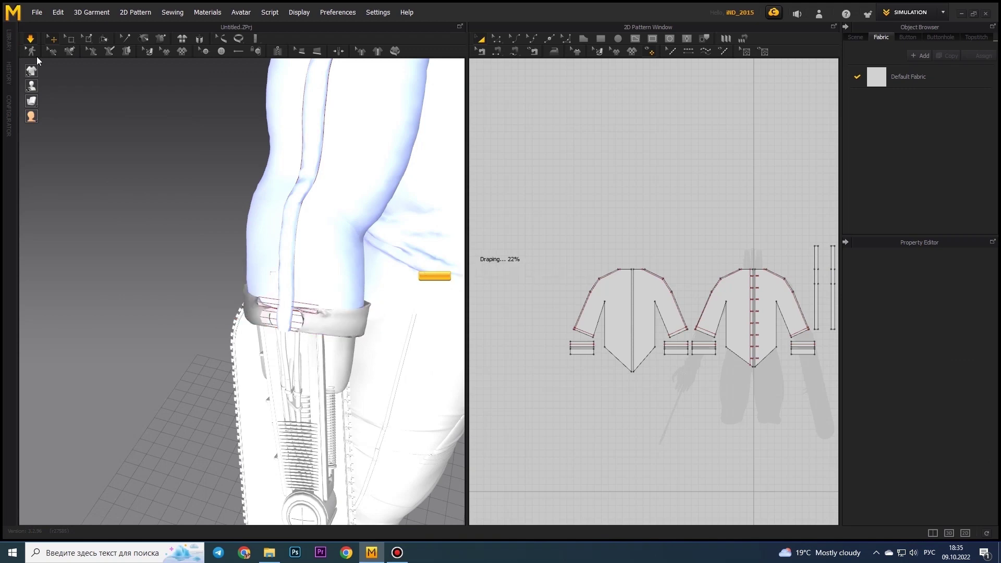
{"action": "right_click_drag", "start_coordinate": [37, 59], "coordinate": [184, 256]}
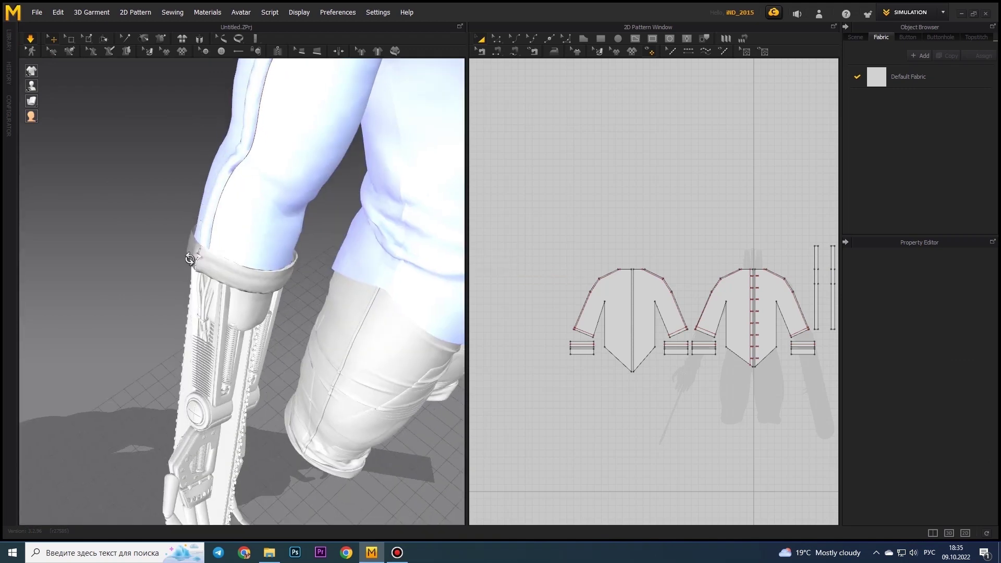
{"action": "scroll", "coordinate": [190, 259], "scroll_direction": "up", "scroll_amount": 3}
{"action": "key", "text": "space"}
{"action": "left_click_drag", "start_coordinate": [134, 235], "coordinate": [117, 264]}
{"action": "right_click_drag", "start_coordinate": [128, 267], "coordinate": [292, 260]}
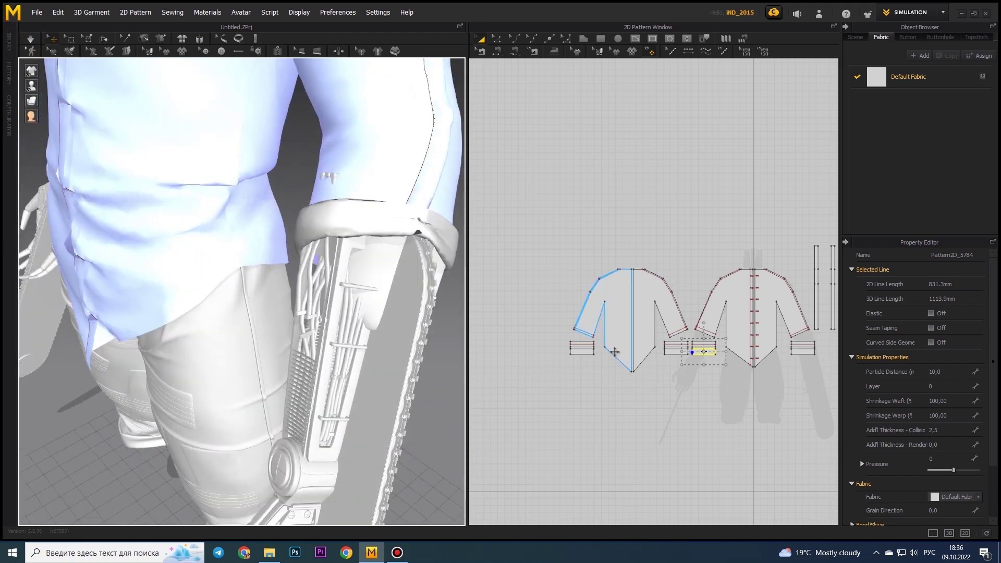
{"action": "scroll", "coordinate": [615, 347], "scroll_direction": "up", "scroll_amount": 3}
{"action": "scroll", "coordinate": [642, 380], "scroll_direction": "down", "scroll_amount": 3}
{"action": "left_click", "coordinate": [780, 360], "text": "shift"}
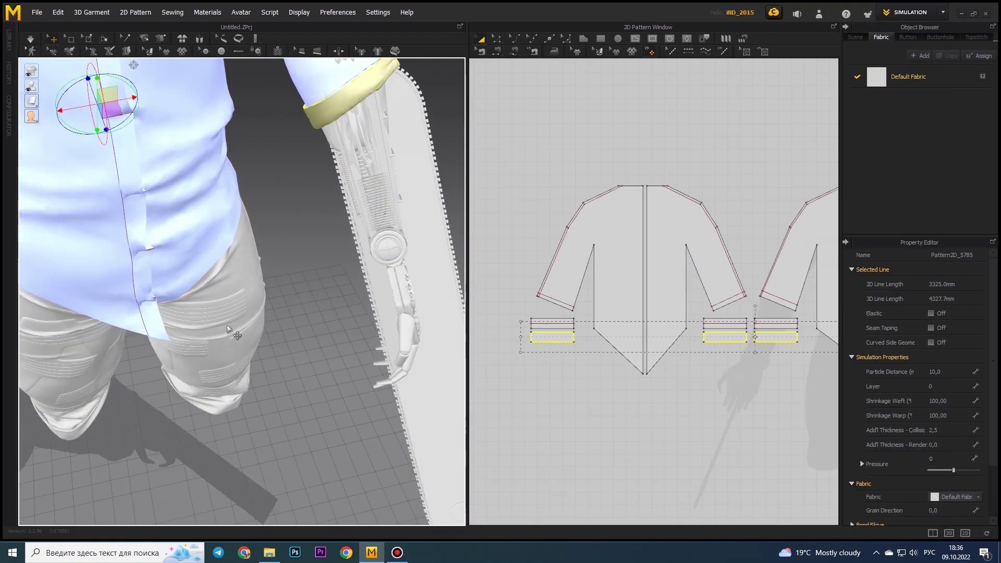
{"action": "mouse_move", "coordinate": [235, 235]}
{"action": "right_mouse_down"}
{"action": "mouse_move", "coordinate": [335, 227]}
{"action": "mouse_move", "coordinate": [60, 102]}
{"action": "mouse_move", "coordinate": [348, 295]}
{"action": "mouse_move", "coordinate": [365, 234]}
{"action": "right_mouse_up"}
{"action": "scroll", "coordinate": [348, 295], "scroll_direction": "up", "scroll_amount": 3}
{"action": "right_click", "coordinate": [399, 250]}
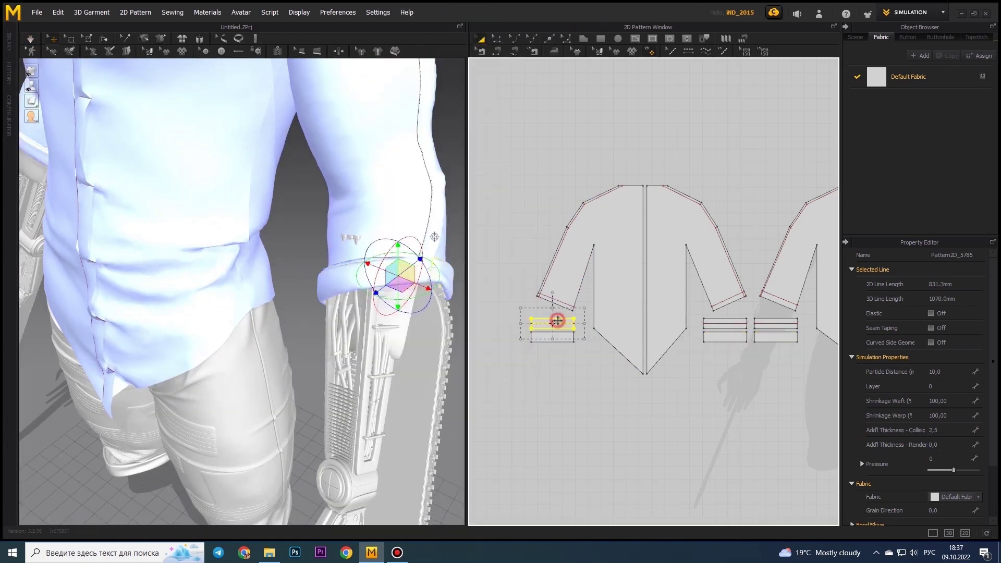
{"action": "left_click", "coordinate": [673, 313], "text": "shift"}
{"action": "left_click", "coordinate": [741, 336]}
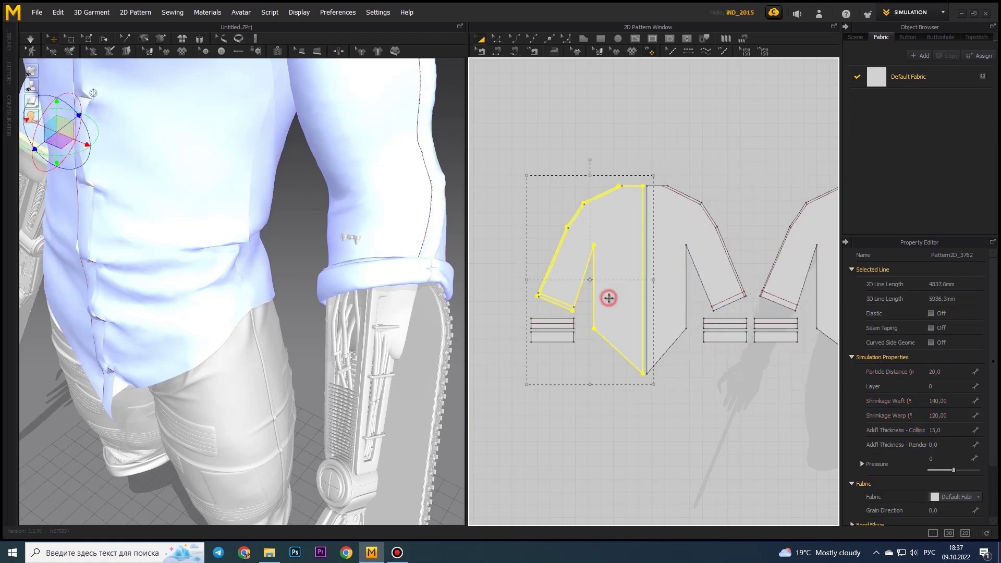
{"action": "key", "text": "ctrl+a"}
{"action": "scroll", "coordinate": [678, 289], "scroll_direction": "down", "scroll_amount": 2}
{"action": "right_click_drag", "start_coordinate": [315, 228], "coordinate": [365, 229]}
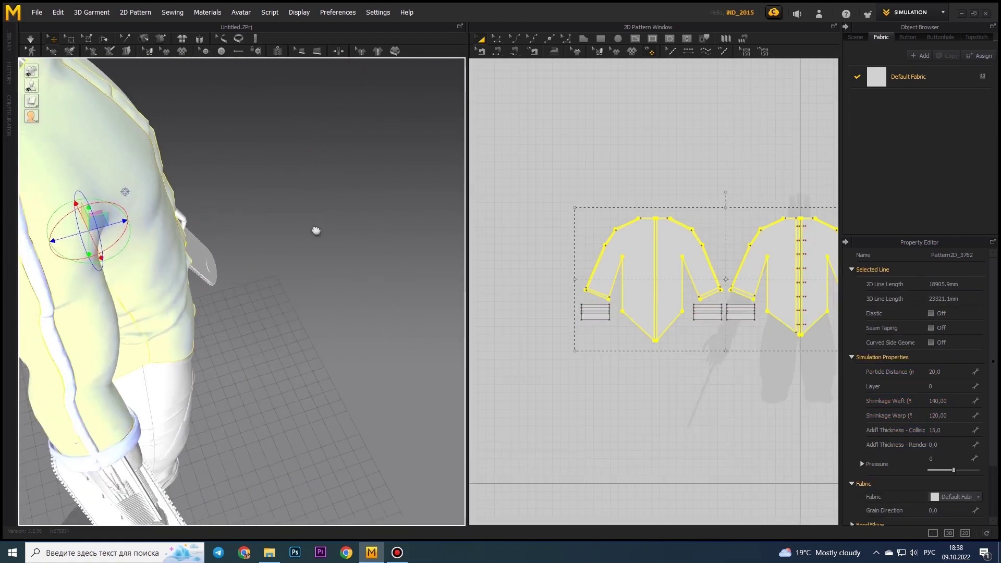
{"action": "left_click", "coordinate": [756, 250]}
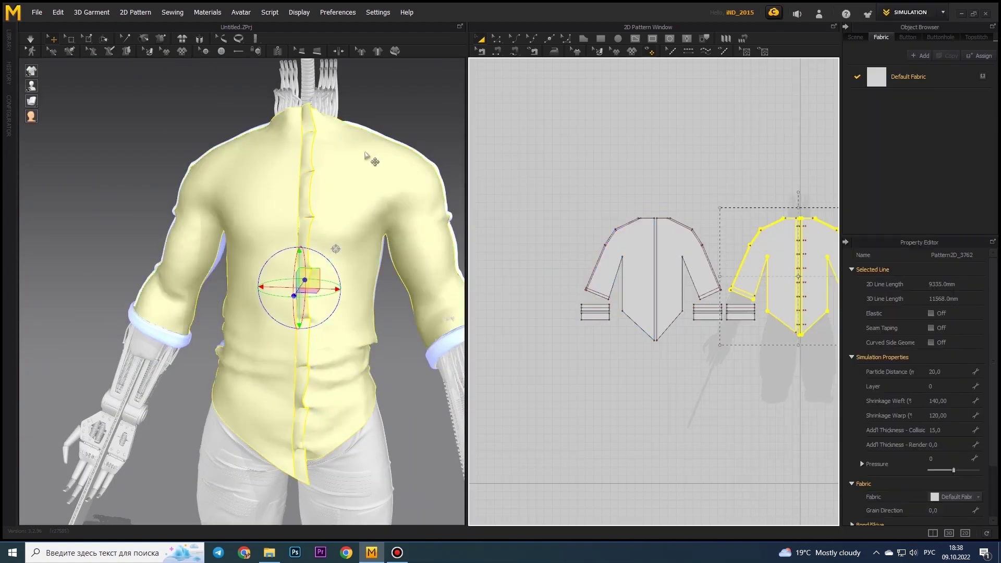
{"action": "scroll", "coordinate": [673, 234], "scroll_direction": "up", "scroll_amount": 5}
{"action": "left_click", "coordinate": [494, 42]}
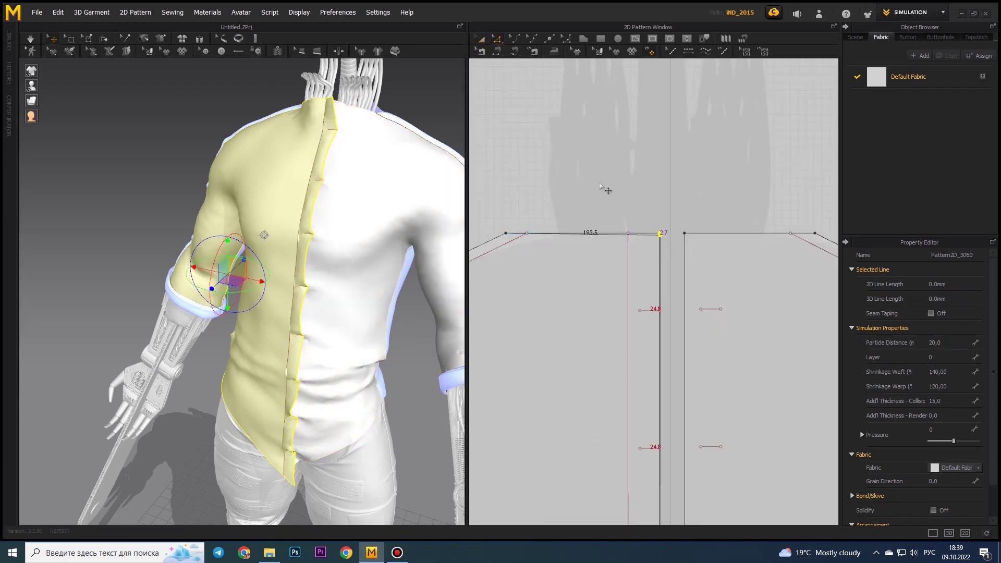
Start an internal fold line at the top of the front placket
{"action": "left_click", "coordinate": [684, 245]}
{"action": "left_click", "coordinate": [617, 233]}
{"action": "scroll", "coordinate": [617, 240], "scroll_direction": "down", "scroll_amount": 3}
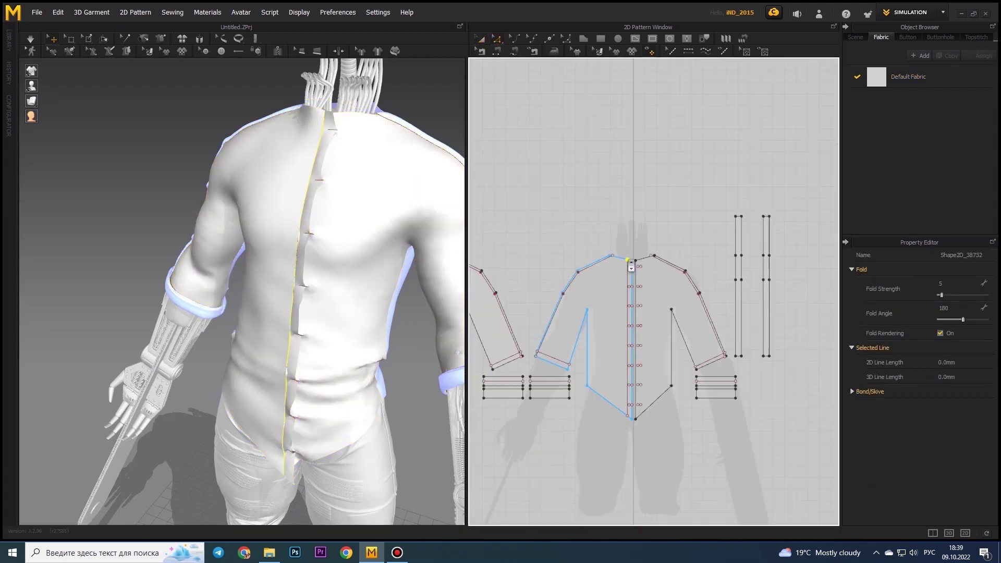
{"action": "scroll", "coordinate": [617, 265], "scroll_direction": "up", "scroll_amount": 6}
{"action": "scroll", "coordinate": [714, 252], "scroll_direction": "down", "scroll_amount": 3}
{"action": "left_click", "coordinate": [739, 215]}
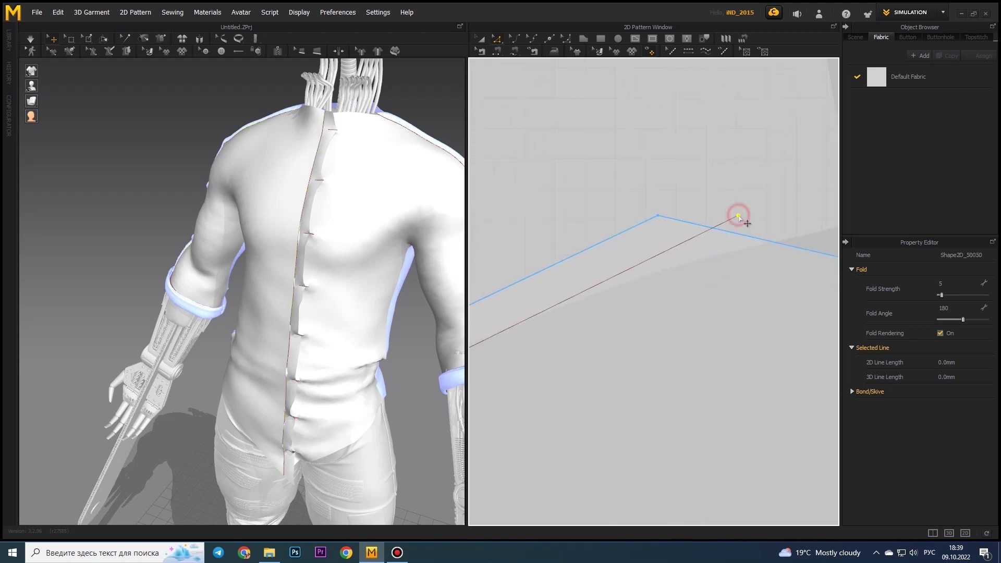
Extend the fold line toward the shoulder, then select all pattern pieces
{"action": "scroll", "coordinate": [722, 234], "scroll_direction": "down", "scroll_amount": 3}
{"action": "scroll", "coordinate": [676, 219], "scroll_direction": "up", "scroll_amount": 3}
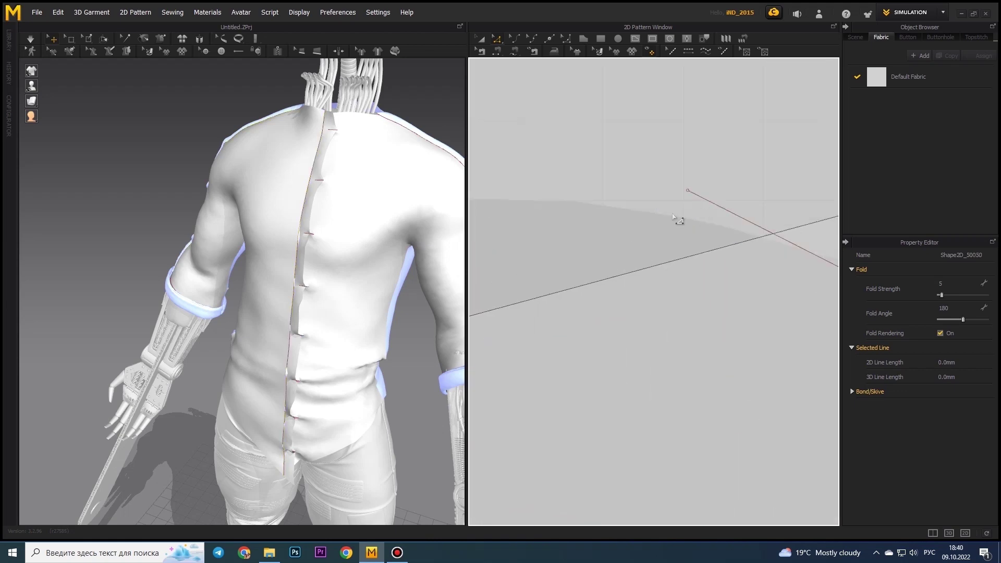
{"action": "left_click", "coordinate": [607, 204]}
{"action": "scroll", "coordinate": [662, 221], "scroll_direction": "down", "scroll_amount": 3}
{"action": "left_click", "coordinate": [621, 220]}
{"action": "right_click_drag", "start_coordinate": [396, 266], "coordinate": [365, 94]}
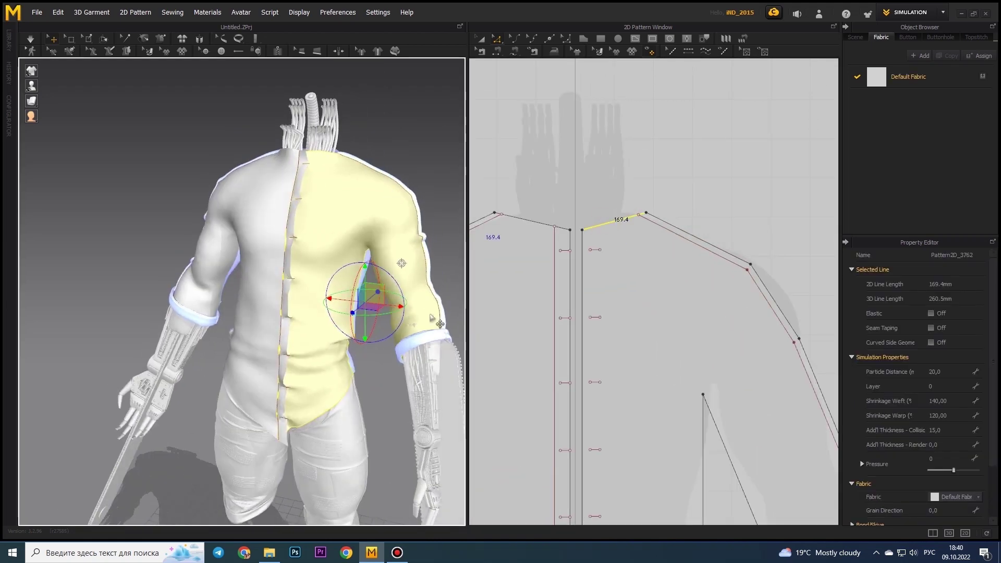
{"action": "key", "text": "a"}
{"action": "key", "text": "ctrl+a"}
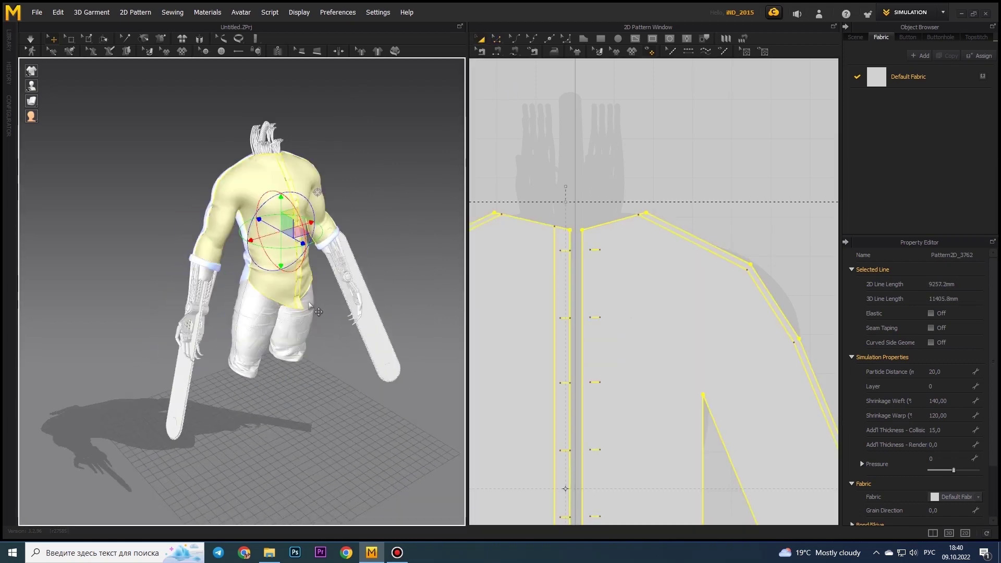
Set Particle Distance to 5 for all pattern pieces and test the simulation
{"action": "double_click", "coordinate": [944, 371]}
{"action": "type", "text": "10"}
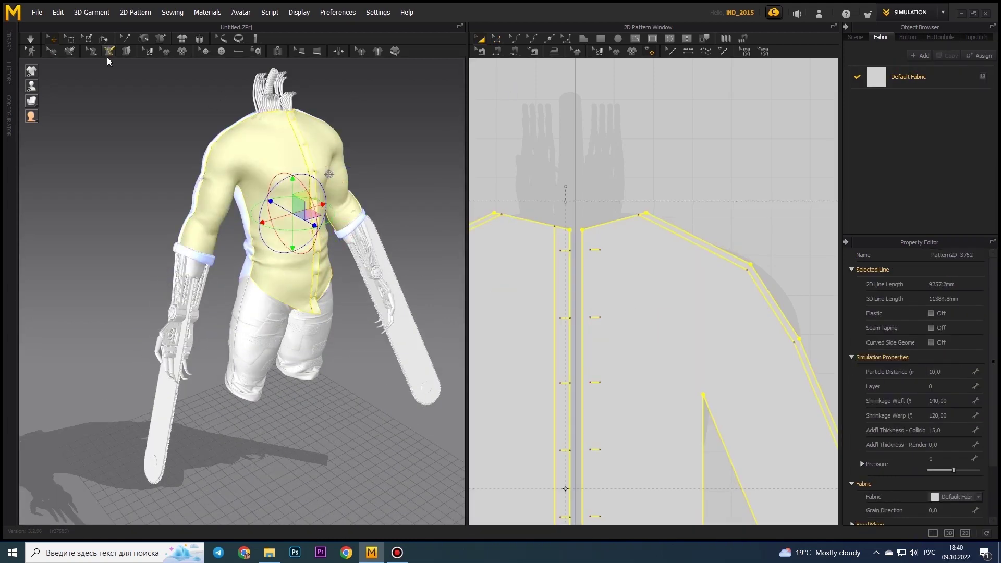
{"action": "left_click", "coordinate": [32, 39]}
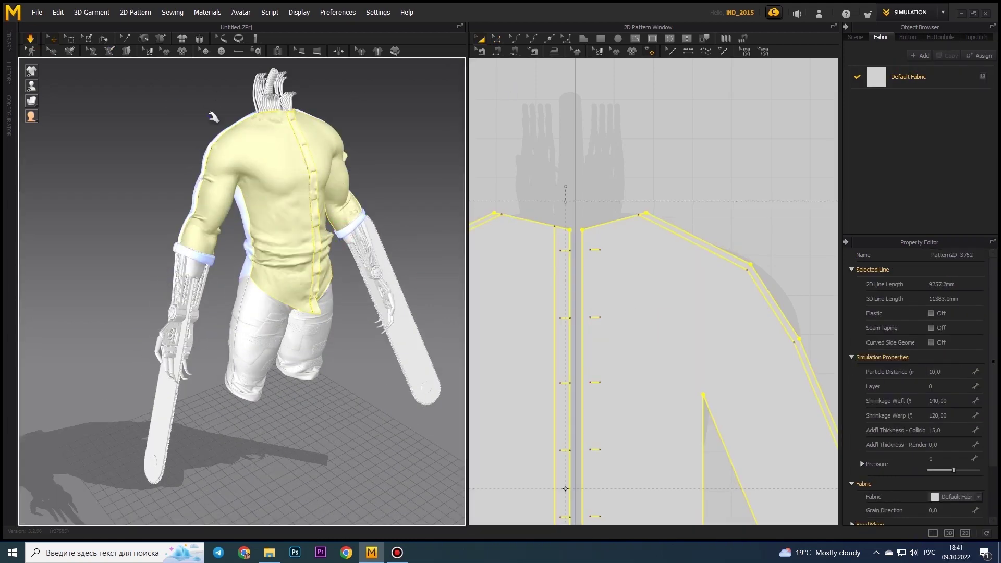
{"action": "left_click", "coordinate": [29, 39]}
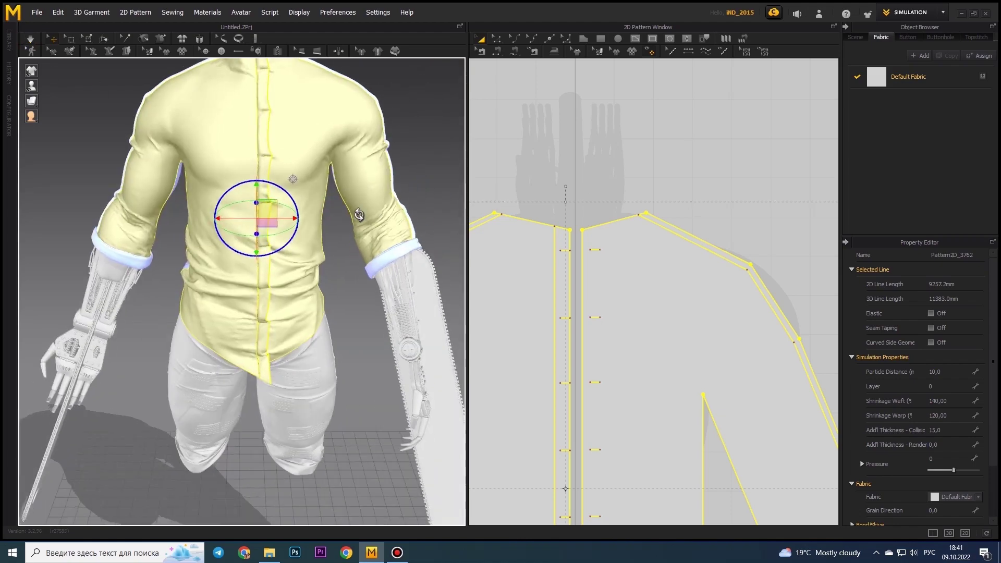
{"action": "mouse_move", "coordinate": [357, 216]}
{"action": "right_mouse_down"}
{"action": "mouse_move", "coordinate": [358, 232]}
{"action": "mouse_move", "coordinate": [386, 235]}
{"action": "right_mouse_up"}
{"action": "double_click", "coordinate": [943, 371]}
{"action": "type", "text": "5"}
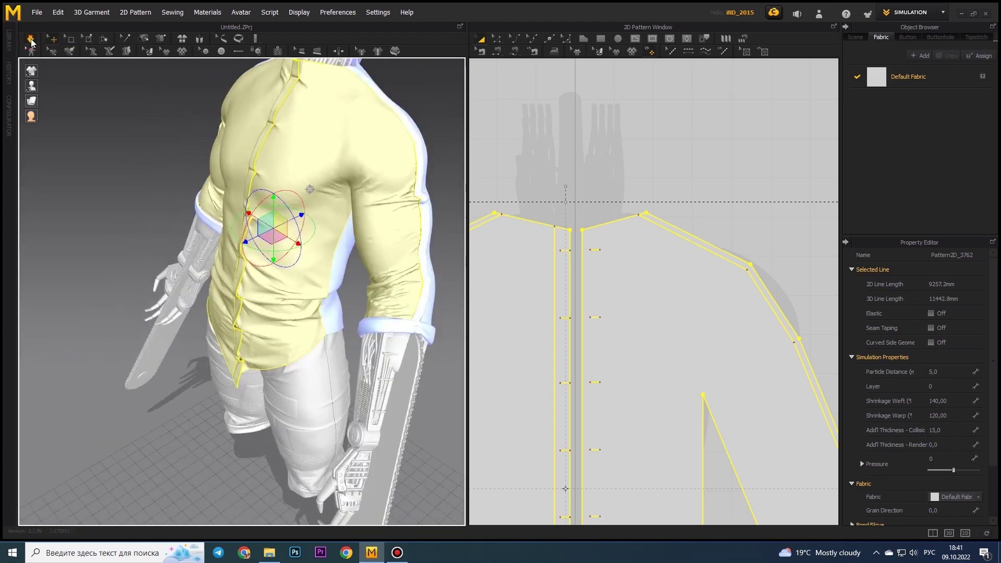
{"action": "right_click_drag", "start_coordinate": [79, 121], "coordinate": [29, 47]}
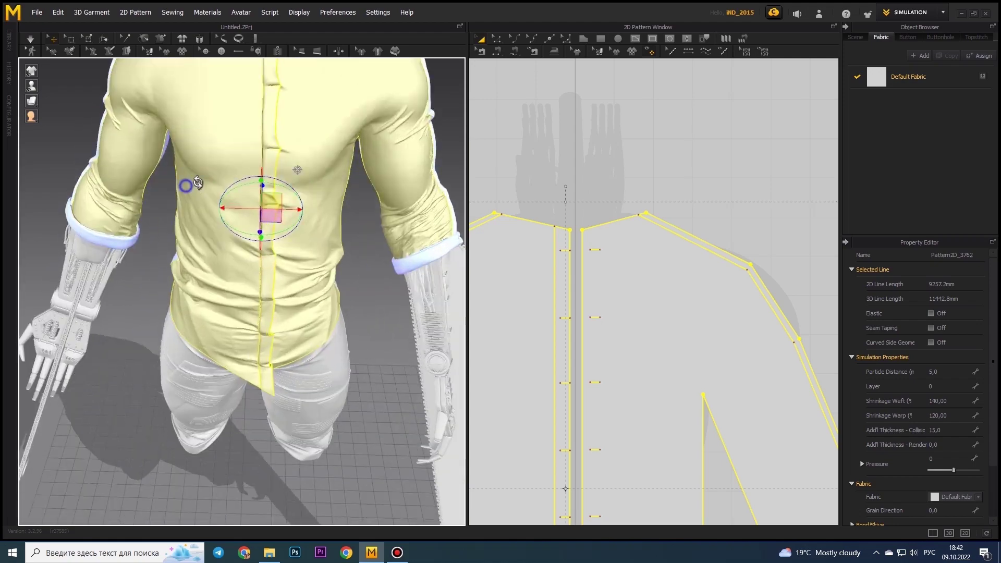
{"action": "right_click_drag", "start_coordinate": [208, 260], "coordinate": [131, 261]}
{"action": "scroll", "coordinate": [534, 360], "scroll_direction": "down", "scroll_amount": 5}
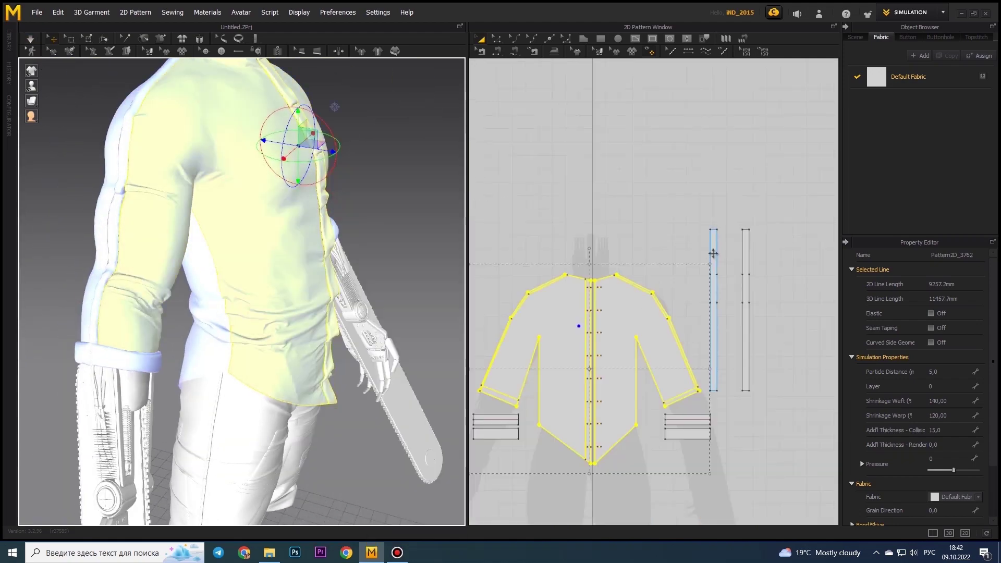
{"action": "key", "text": "ctrl+z"}
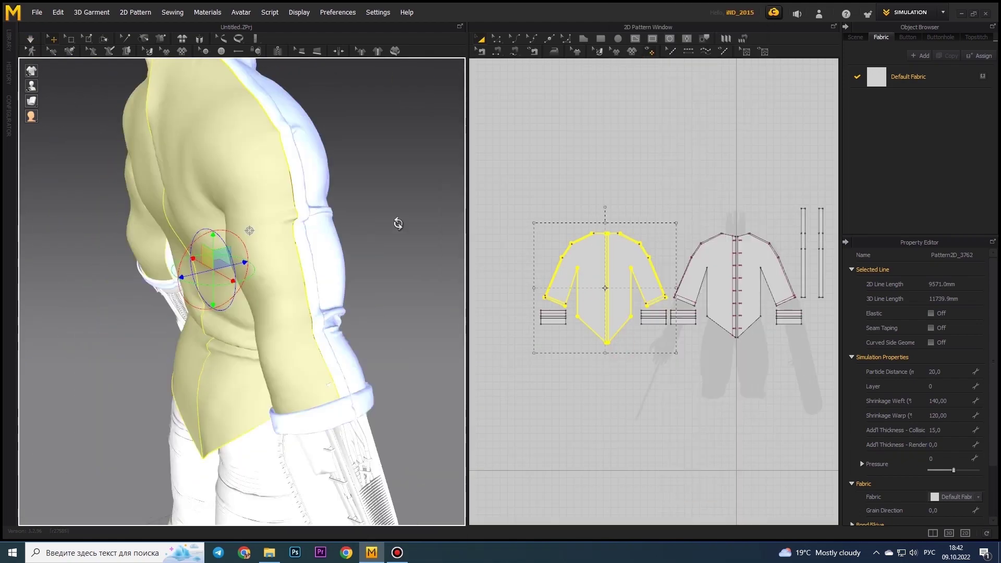
{"action": "mouse_move", "coordinate": [371, 221]}
{"action": "right_mouse_down"}
{"action": "mouse_move", "coordinate": [256, 225]}
{"action": "mouse_move", "coordinate": [459, 245]}
{"action": "right_mouse_up"}
Re-simulate the shirt at the finer particle distance, including the right cuff
{"action": "left_click", "coordinate": [945, 370]}
{"action": "type", "text": "10"}
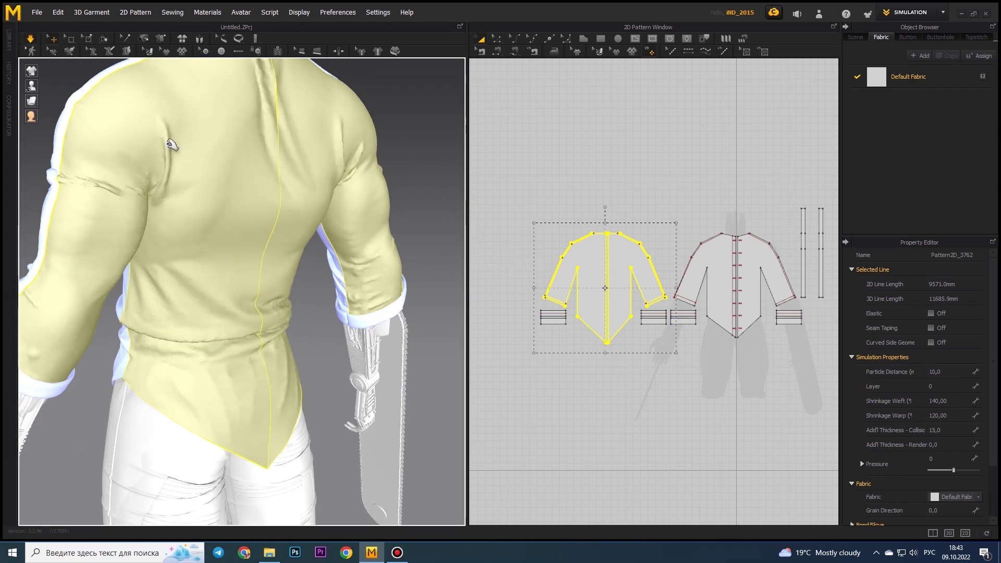
{"action": "left_click", "coordinate": [30, 41]}
{"action": "right_click_drag", "start_coordinate": [340, 264], "coordinate": [452, 319]}
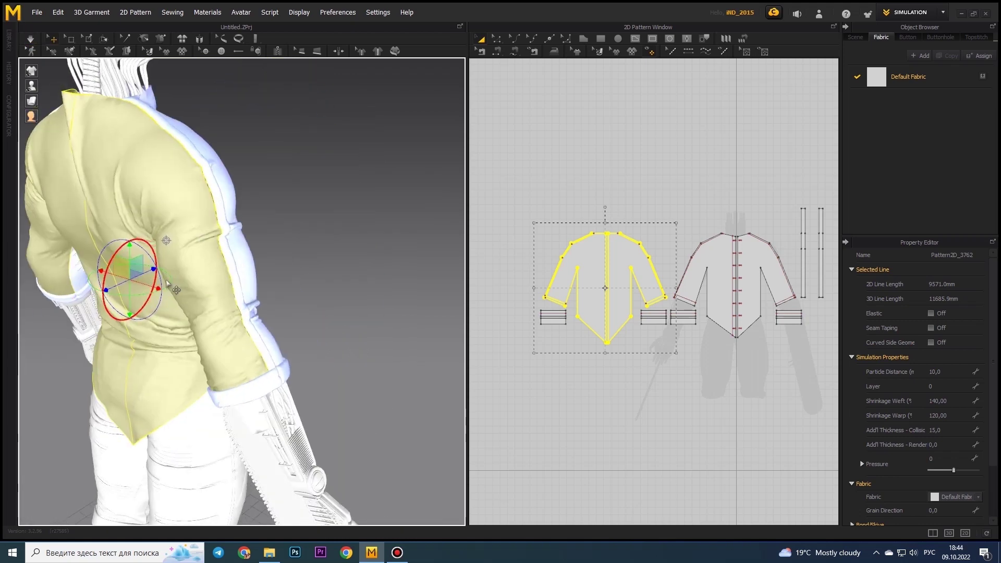
{"action": "key", "text": "space"}
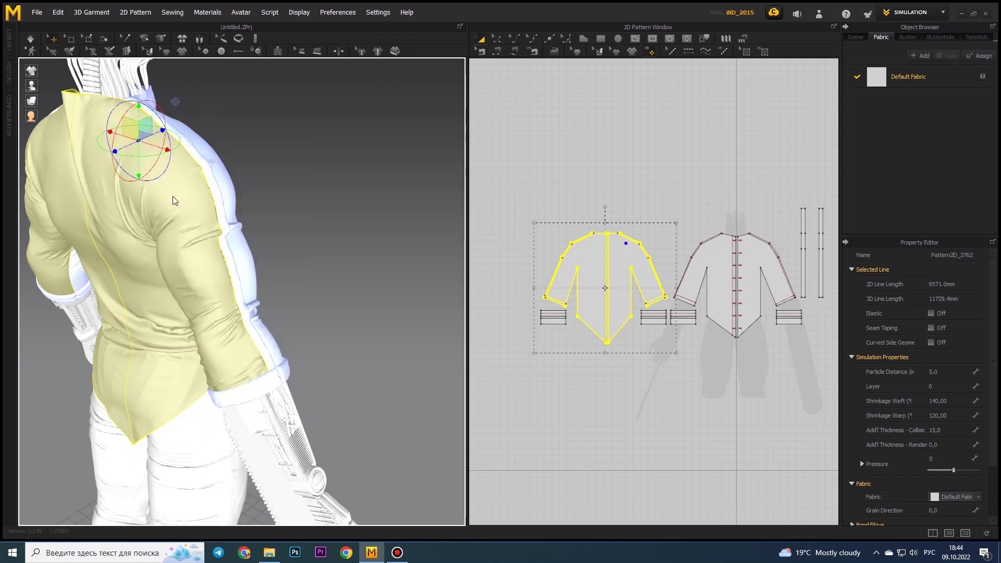
{"action": "mouse_move", "coordinate": [173, 201]}
{"action": "right_mouse_down"}
{"action": "mouse_move", "coordinate": [402, 247]}
{"action": "mouse_move", "coordinate": [318, 421]}
{"action": "mouse_move", "coordinate": [365, 386]}
{"action": "right_mouse_up"}
{"action": "left_click", "coordinate": [293, 396], "text": "shift"}
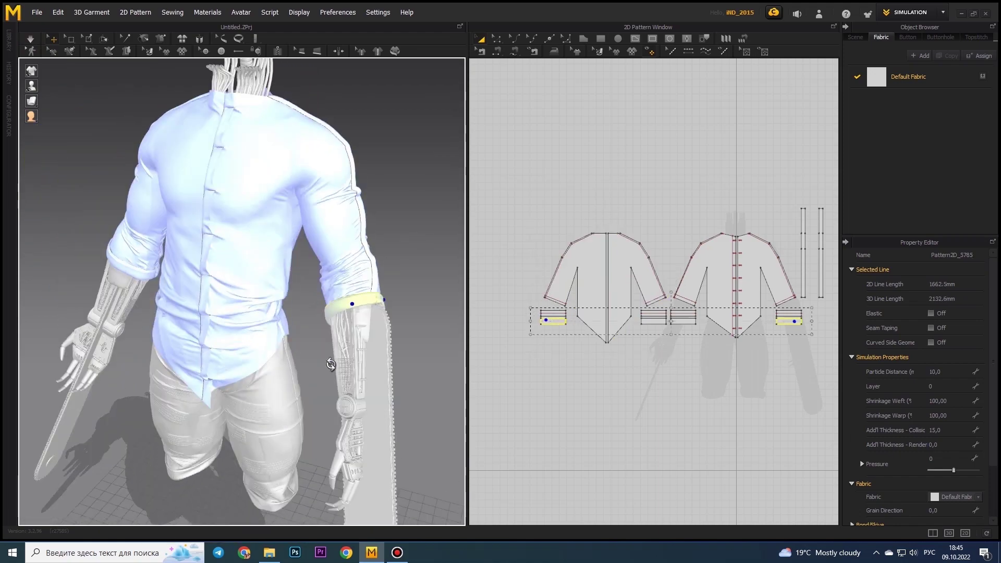
{"action": "scroll", "coordinate": [397, 291], "scroll_direction": "up", "scroll_amount": 3}
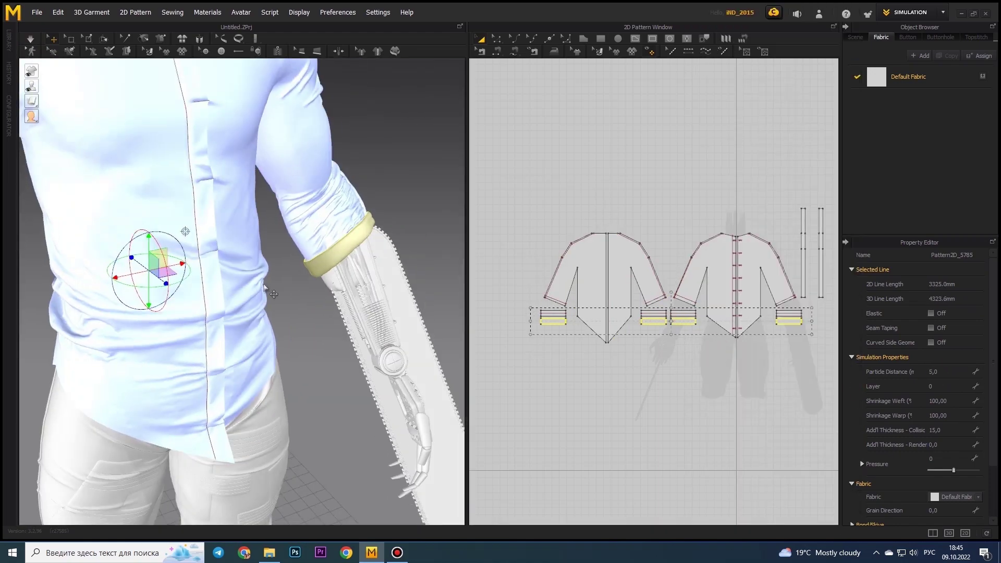
{"action": "right_click_drag", "start_coordinate": [264, 286], "coordinate": [431, 275]}
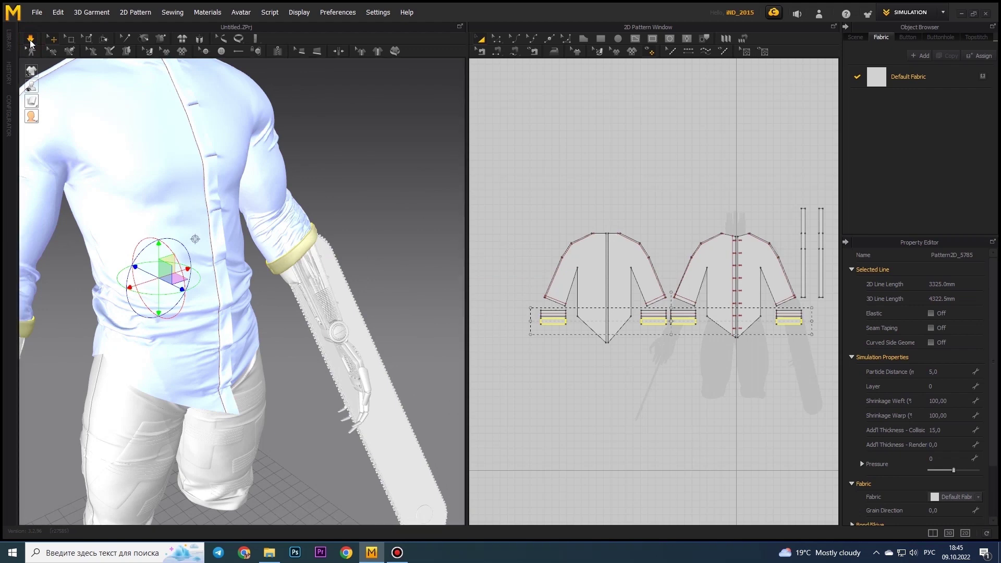
{"action": "left_click", "coordinate": [30, 42]}
{"action": "scroll", "coordinate": [256, 196], "scroll_direction": "up", "scroll_amount": 5}
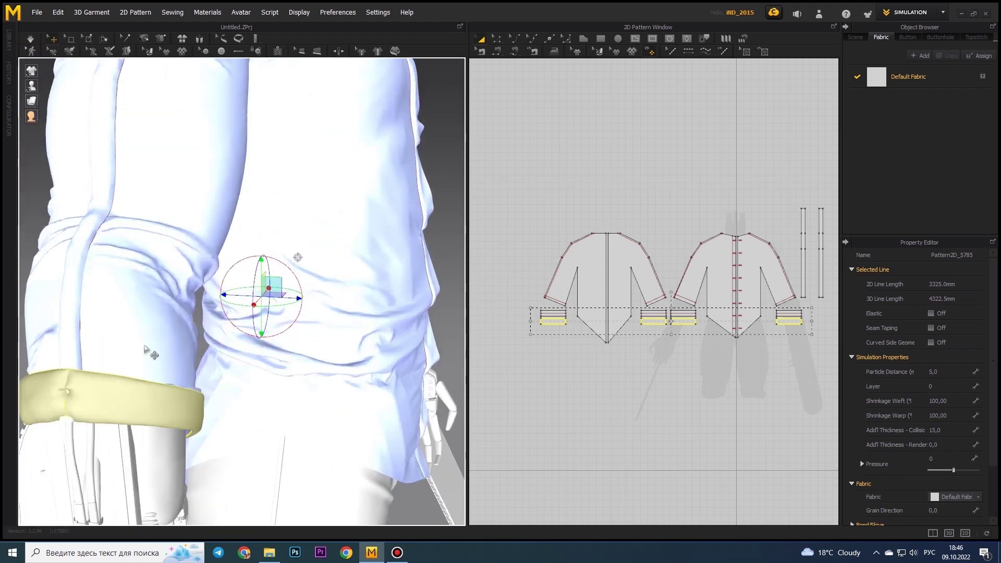
Simulate the vertical strips, then export the whole garment as OBJ
{"action": "left_click", "coordinate": [820, 224]}
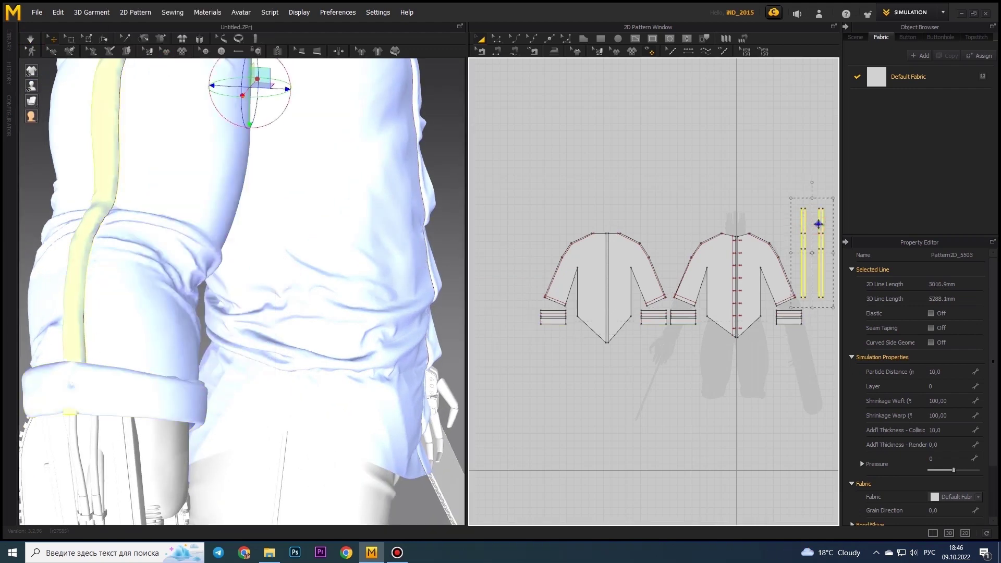
{"action": "left_click", "coordinate": [961, 371]}
{"action": "type", "text": "5"}
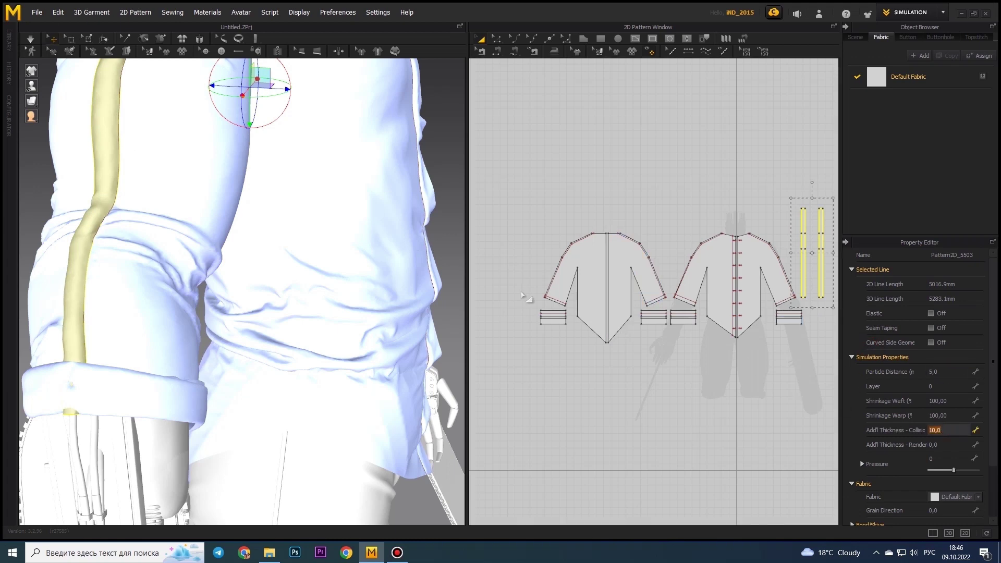
{"action": "left_click", "coordinate": [32, 41]}
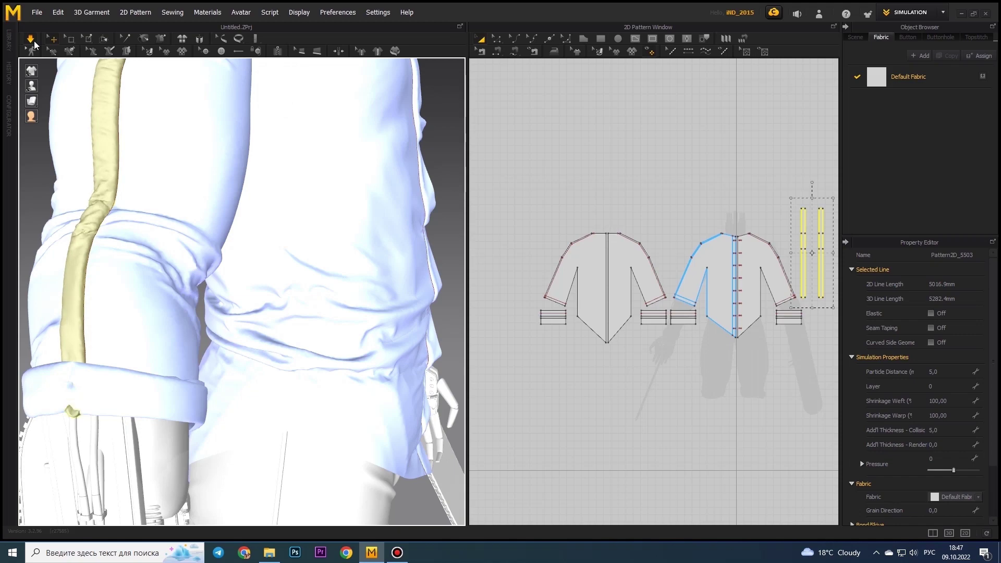
{"action": "left_click", "coordinate": [32, 41]}
{"action": "right_click_drag", "start_coordinate": [234, 260], "coordinate": [399, 225]}
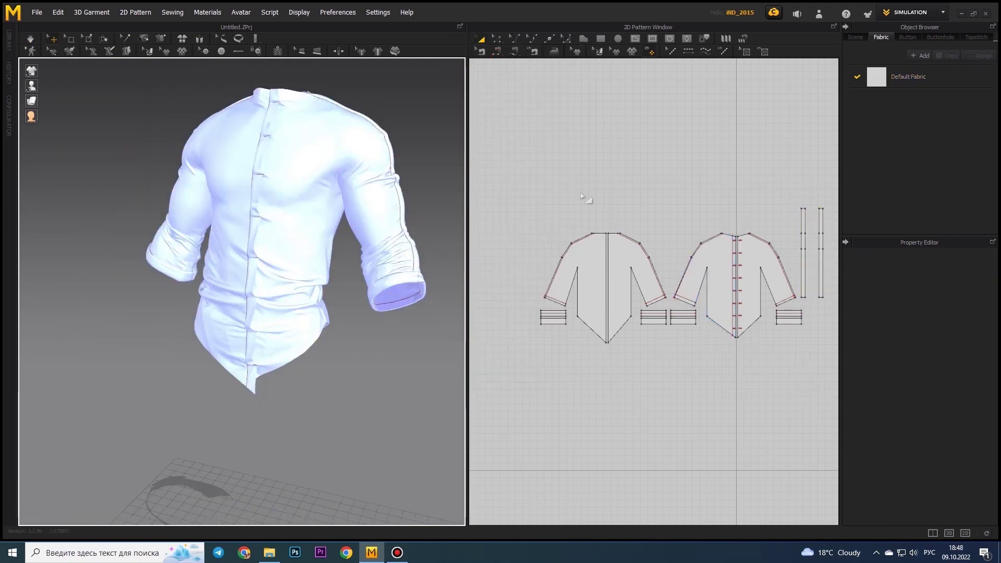
{"action": "key", "text": "ctrl+a"}
{"action": "key", "text": "ctrl+alt+e"}
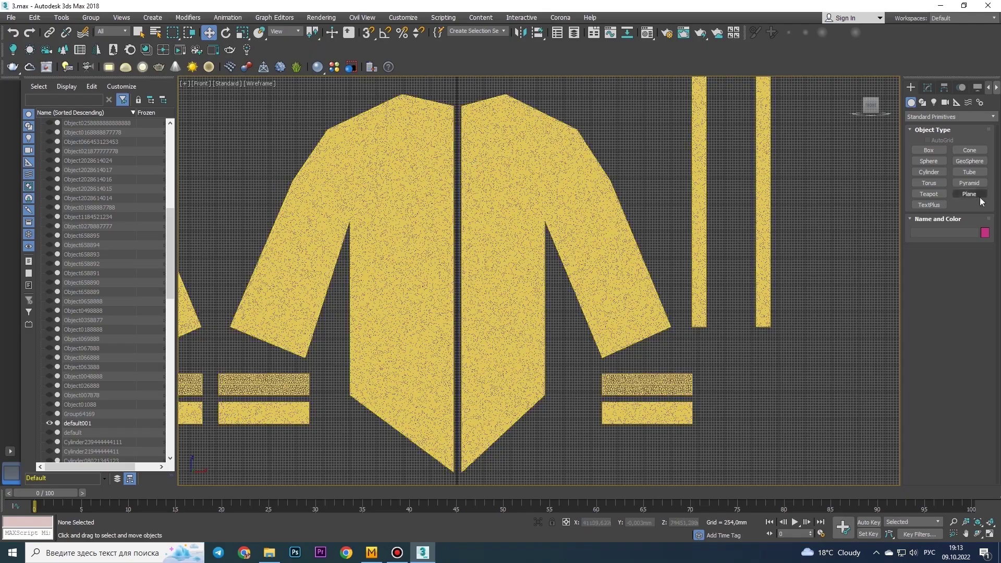
Create a plane over the flattened shirt pattern, adjust its parameters, and enter Border mode
{"action": "left_click", "coordinate": [969, 194]}
{"action": "left_click_drag", "start_coordinate": [459, 94], "coordinate": [672, 475]}
{"action": "key", "text": "z"}
{"action": "left_click", "coordinate": [928, 87]}
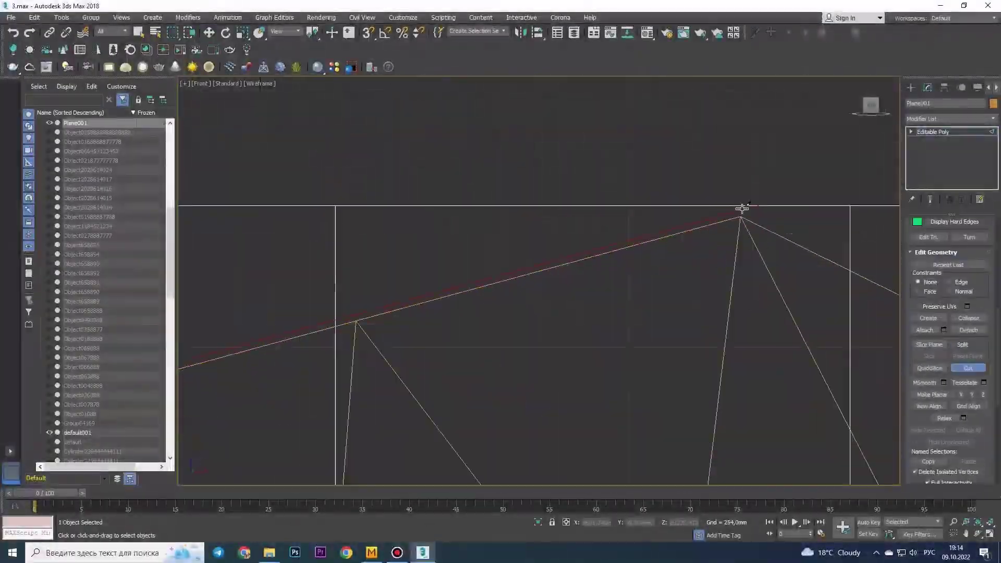
{"action": "scroll", "coordinate": [460, 207], "scroll_direction": "up", "scroll_amount": 10}
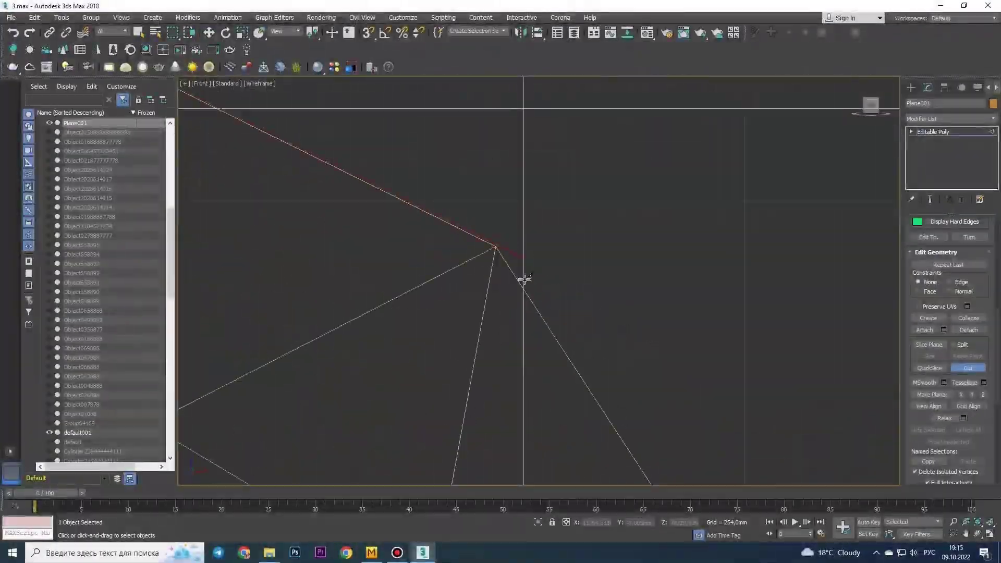
{"action": "scroll", "coordinate": [524, 280], "scroll_direction": "down", "scroll_amount": 10}
{"action": "scroll", "coordinate": [541, 398], "scroll_direction": "up", "scroll_amount": 6}
{"action": "scroll", "coordinate": [542, 404], "scroll_direction": "down", "scroll_amount": 2}
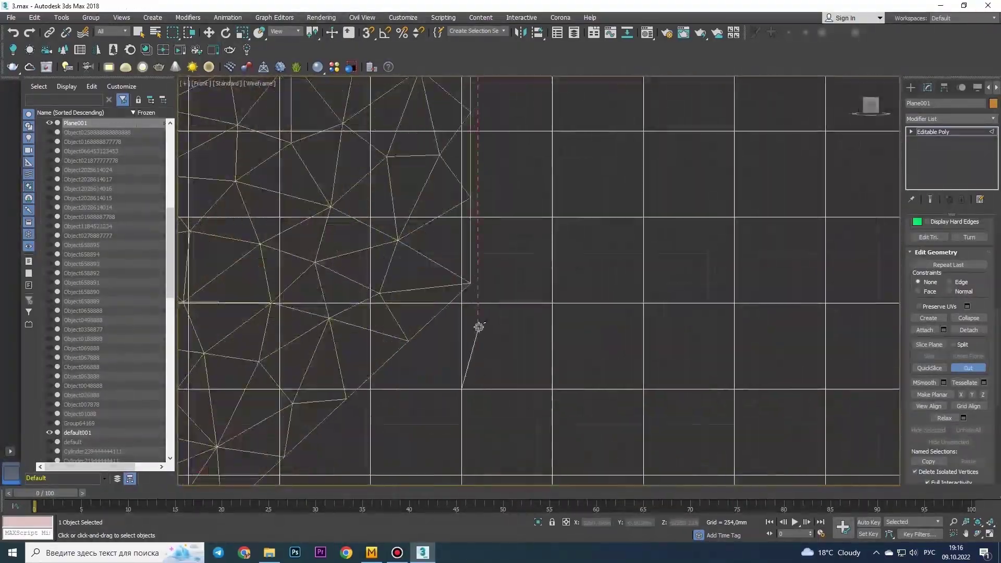
{"action": "scroll", "coordinate": [471, 312], "scroll_direction": "up", "scroll_amount": 5}
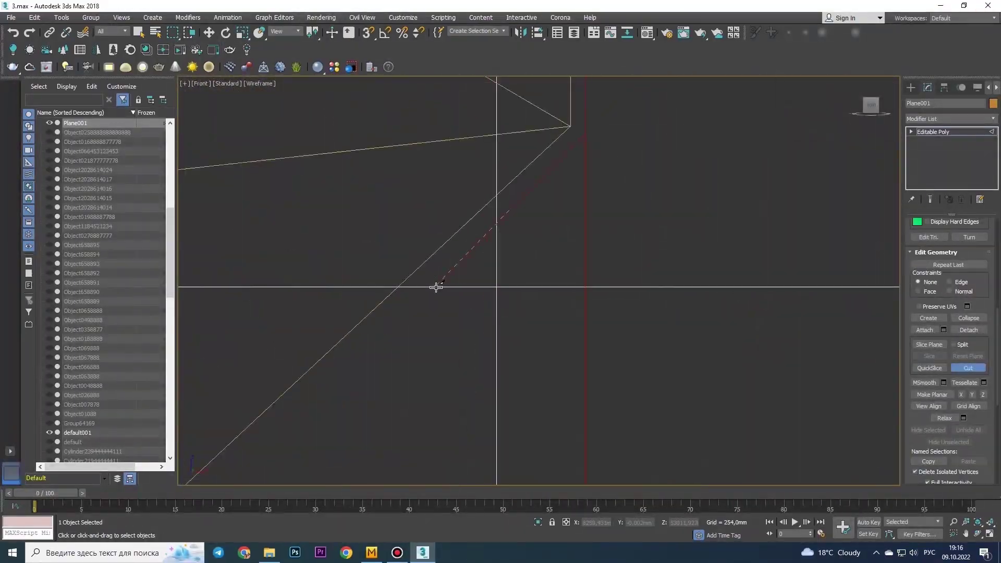
{"action": "key", "text": "3"}
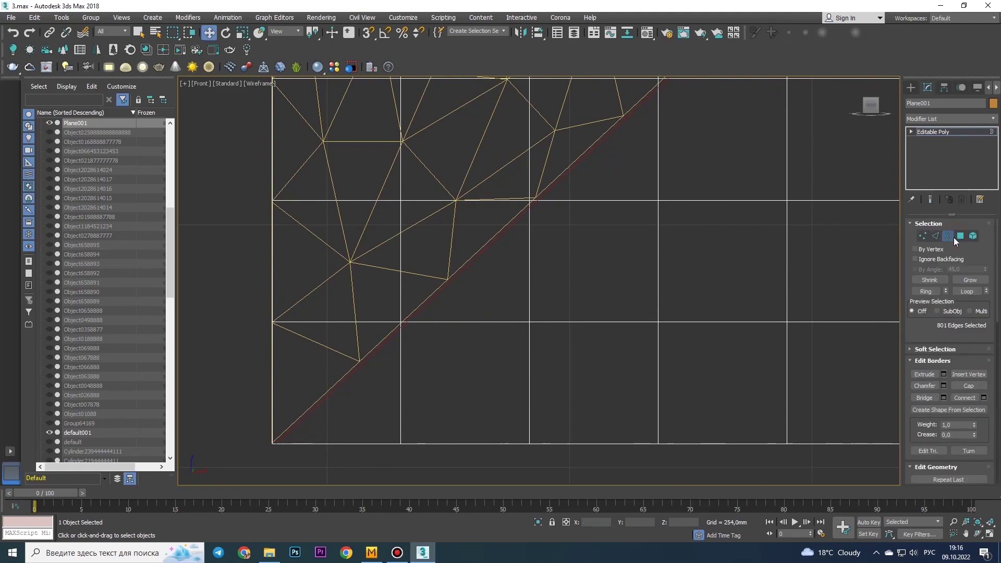
{"action": "scroll", "coordinate": [677, 142], "scroll_direction": "down", "scroll_amount": 3}
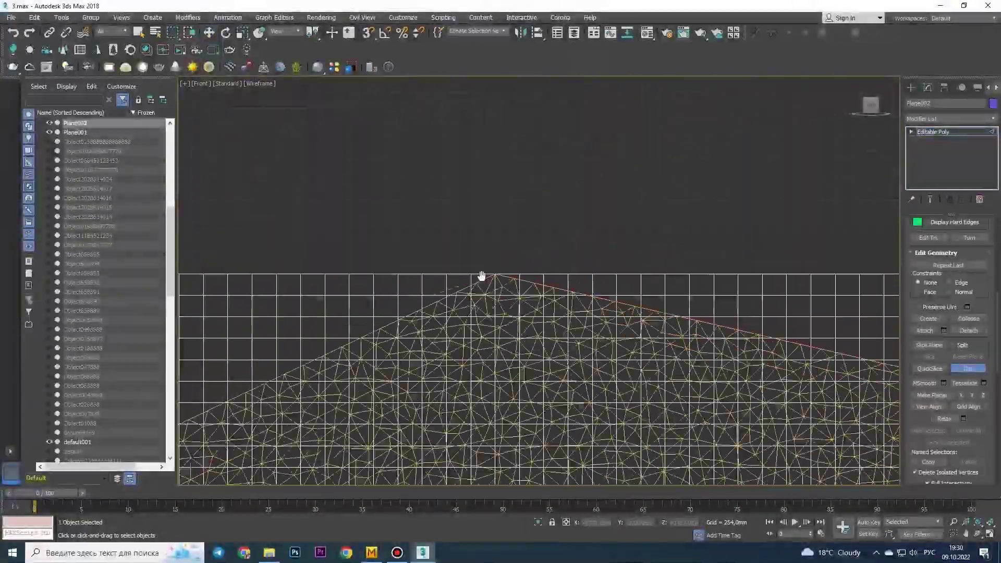
Zoom and pan across Plane002's dense mesh along the slanted pattern edge
{"action": "scroll", "coordinate": [481, 275], "scroll_direction": "up", "scroll_amount": 10}
{"action": "scroll", "coordinate": [548, 246], "scroll_direction": "up", "scroll_amount": 5}
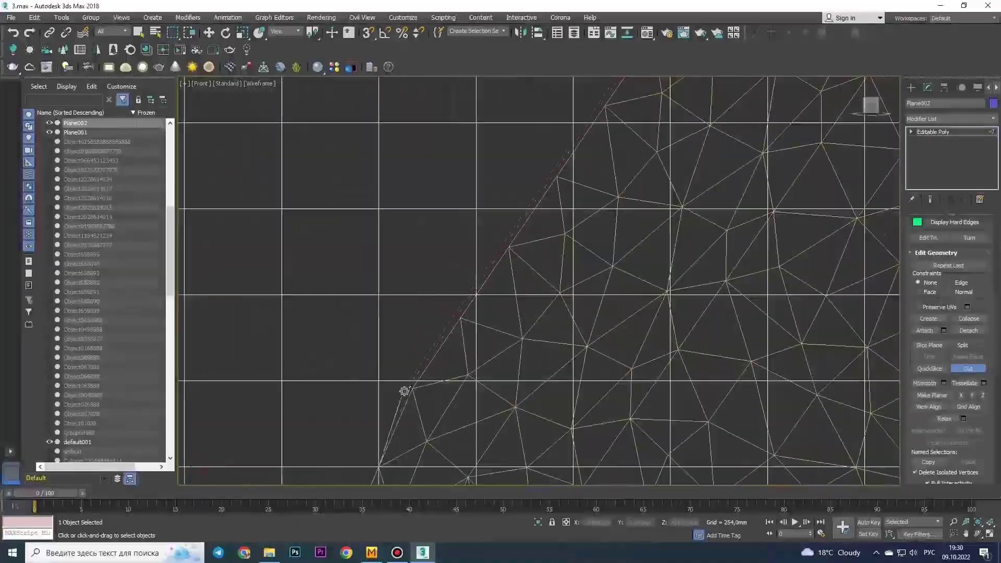
{"action": "scroll", "coordinate": [543, 252], "scroll_direction": "up", "scroll_amount": 5}
{"action": "scroll", "coordinate": [462, 330], "scroll_direction": "down", "scroll_amount": 3}
{"action": "scroll", "coordinate": [474, 324], "scroll_direction": "up", "scroll_amount": 3}
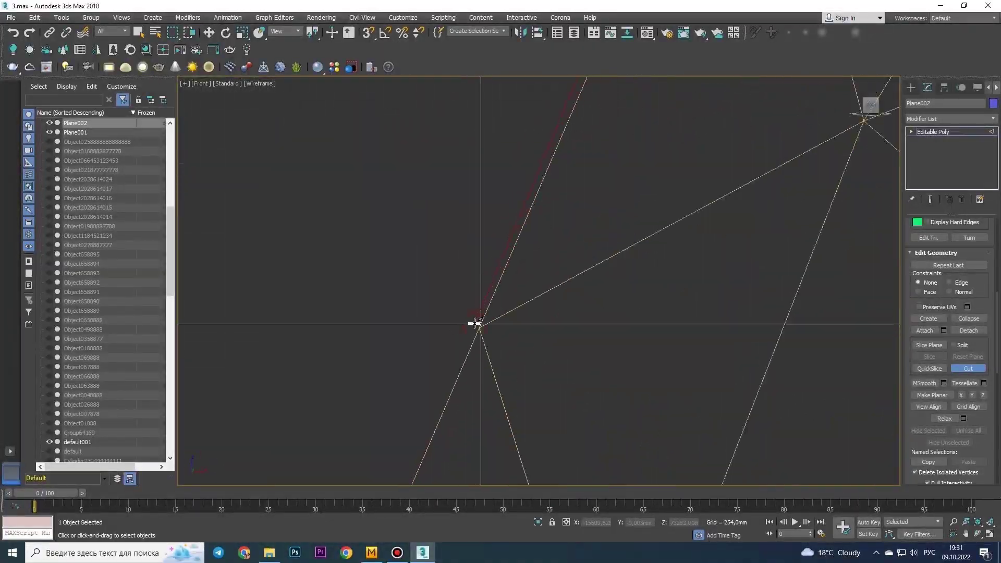
{"action": "scroll", "coordinate": [448, 225], "scroll_direction": "down", "scroll_amount": 10}
{"action": "scroll", "coordinate": [453, 385], "scroll_direction": "up", "scroll_amount": 8}
{"action": "scroll", "coordinate": [454, 328], "scroll_direction": "down", "scroll_amount": 6}
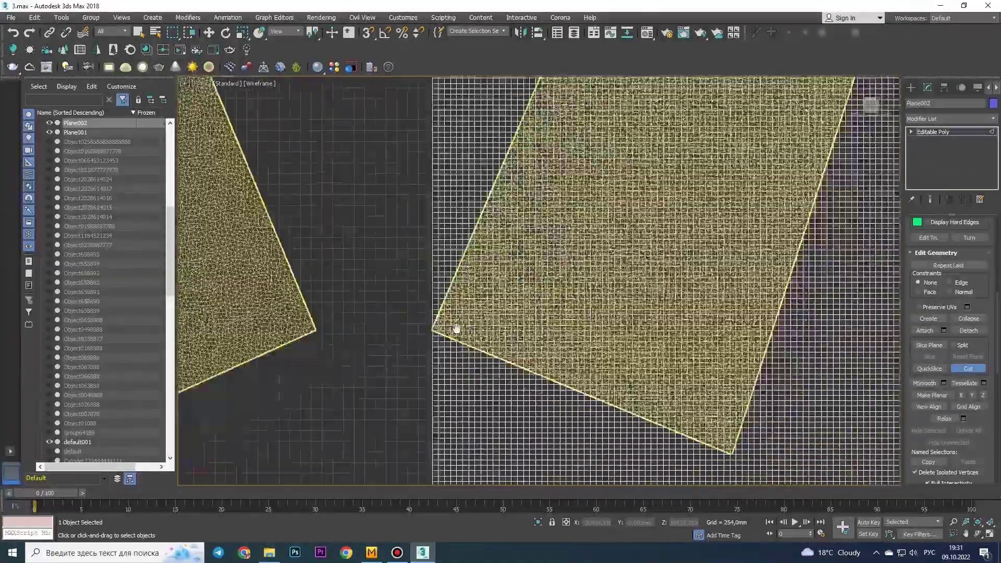
{"action": "scroll", "coordinate": [671, 400], "scroll_direction": "up", "scroll_amount": 10}
{"action": "scroll", "coordinate": [668, 404], "scroll_direction": "down", "scroll_amount": 5}
{"action": "middle_click_drag", "start_coordinate": [635, 324], "coordinate": [546, 364]}
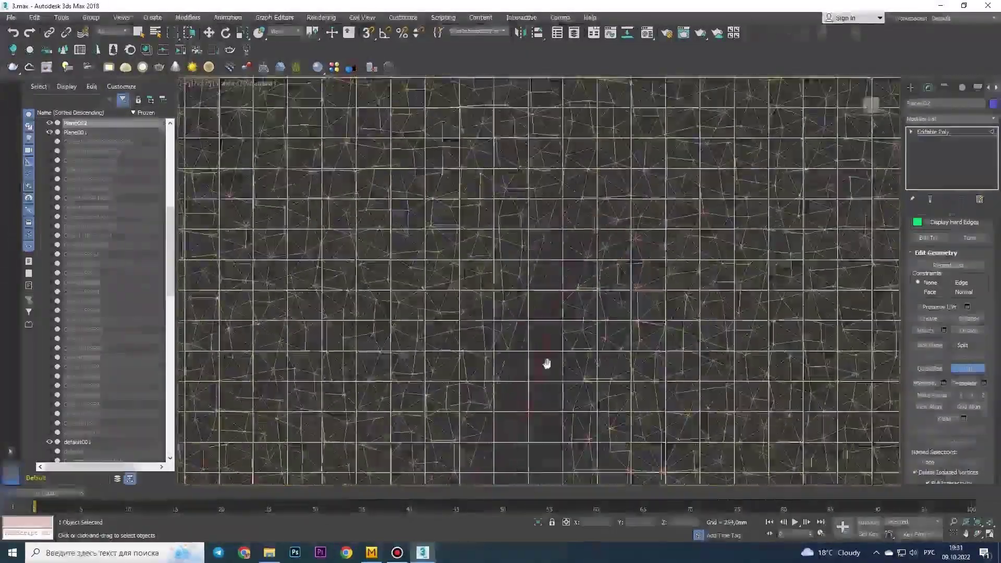
Select the connected polygon run lying outside the pattern outline
{"action": "scroll", "coordinate": [518, 258], "scroll_direction": "down", "scroll_amount": 5}
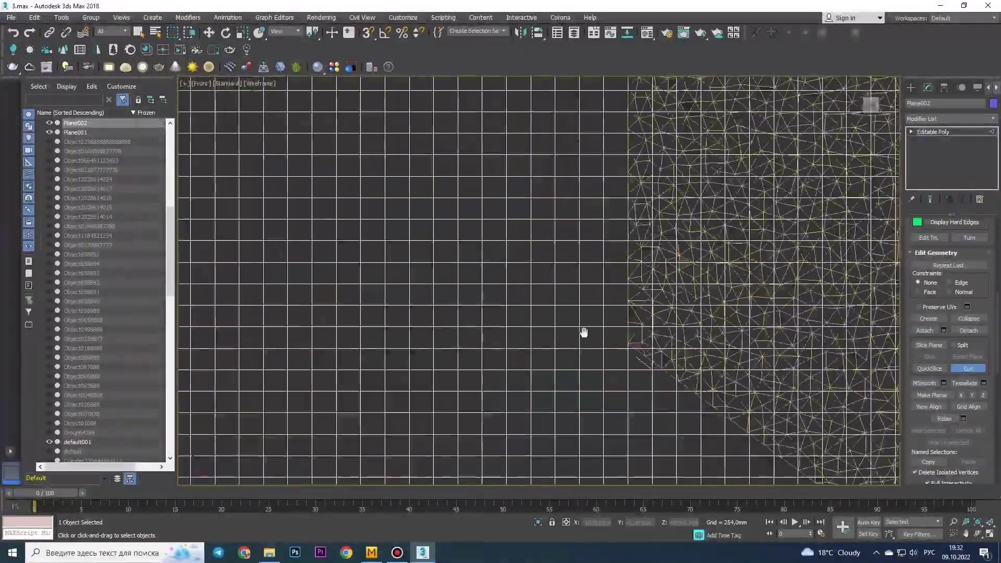
{"action": "scroll", "coordinate": [666, 472], "scroll_direction": "up", "scroll_amount": 6}
{"action": "scroll", "coordinate": [634, 153], "scroll_direction": "down", "scroll_amount": 5}
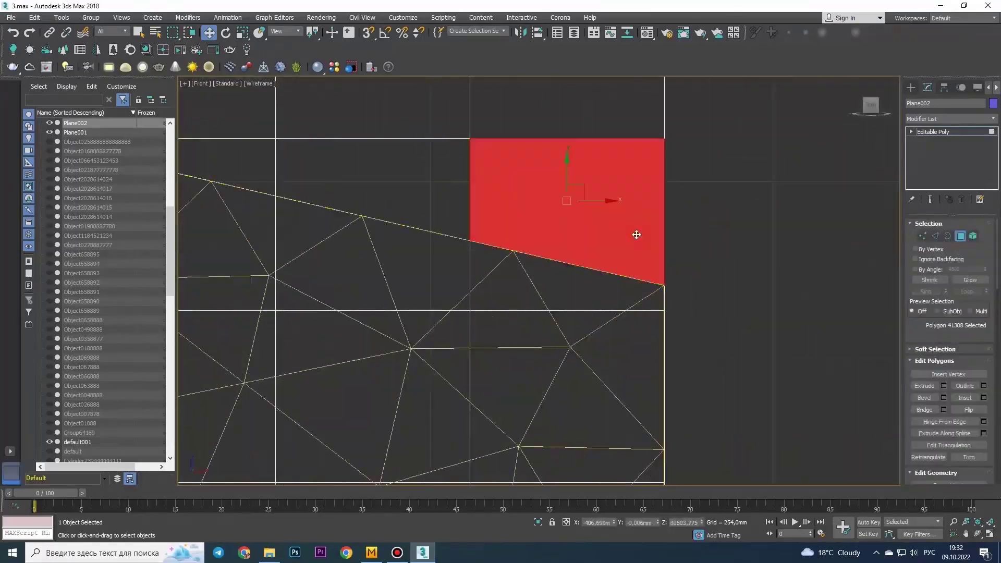
{"action": "double_click", "coordinate": [636, 235]}
{"action": "scroll", "coordinate": [476, 207], "scroll_direction": "up", "scroll_amount": 2}
{"action": "scroll", "coordinate": [336, 179], "scroll_direction": "down", "scroll_amount": 5}
{"action": "scroll", "coordinate": [586, 192], "scroll_direction": "down", "scroll_amount": 3}
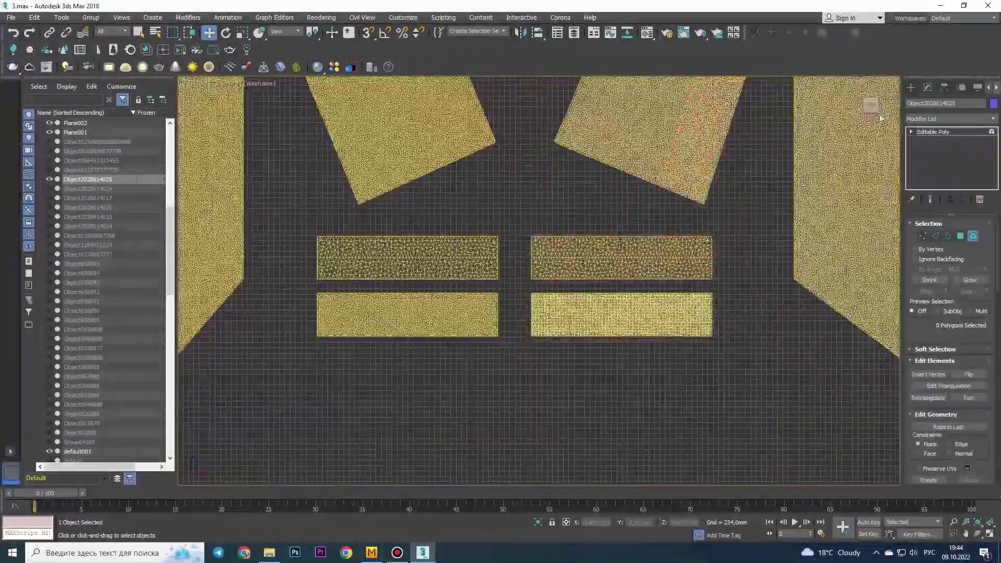
Shift-drag out an independent Copy of the cuff strip
{"action": "scroll", "coordinate": [673, 252], "scroll_direction": "down", "scroll_amount": 10}
{"action": "scroll", "coordinate": [581, 250], "scroll_direction": "up", "scroll_amount": 5}
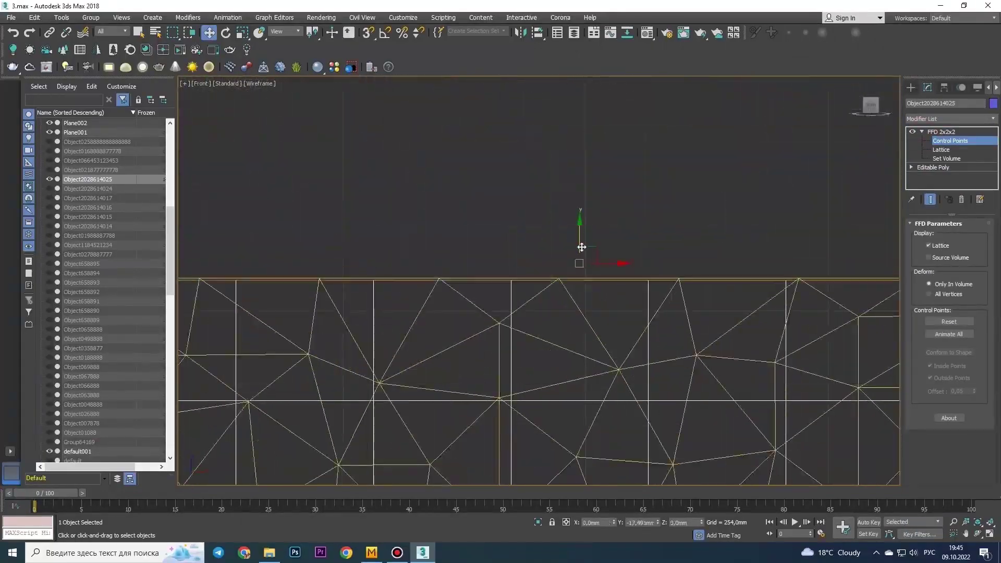
{"action": "scroll", "coordinate": [409, 224], "scroll_direction": "up", "scroll_amount": 2}
{"action": "scroll", "coordinate": [417, 240], "scroll_direction": "down", "scroll_amount": 8}
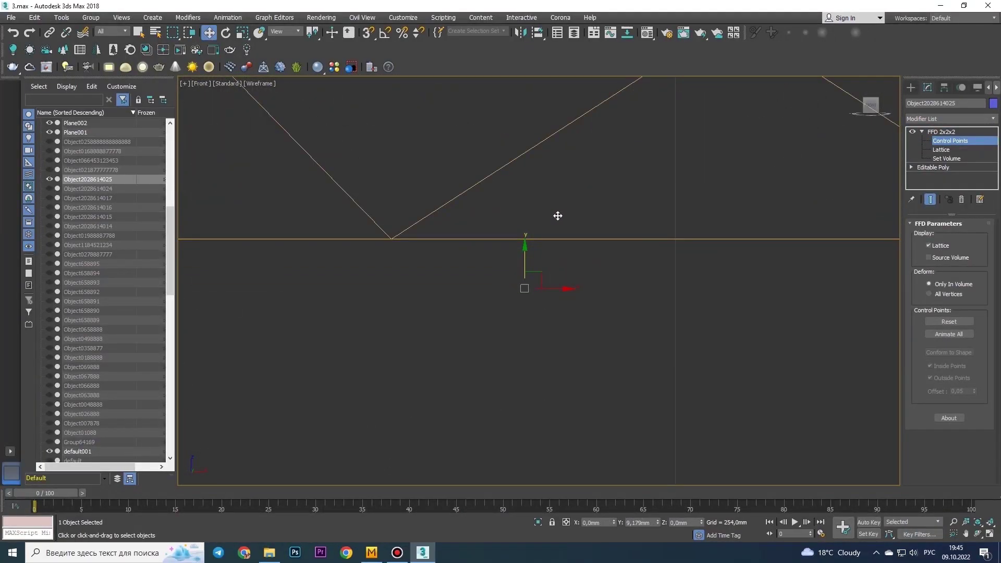
{"action": "middle_click_drag", "start_coordinate": [576, 329], "coordinate": [390, 295]}
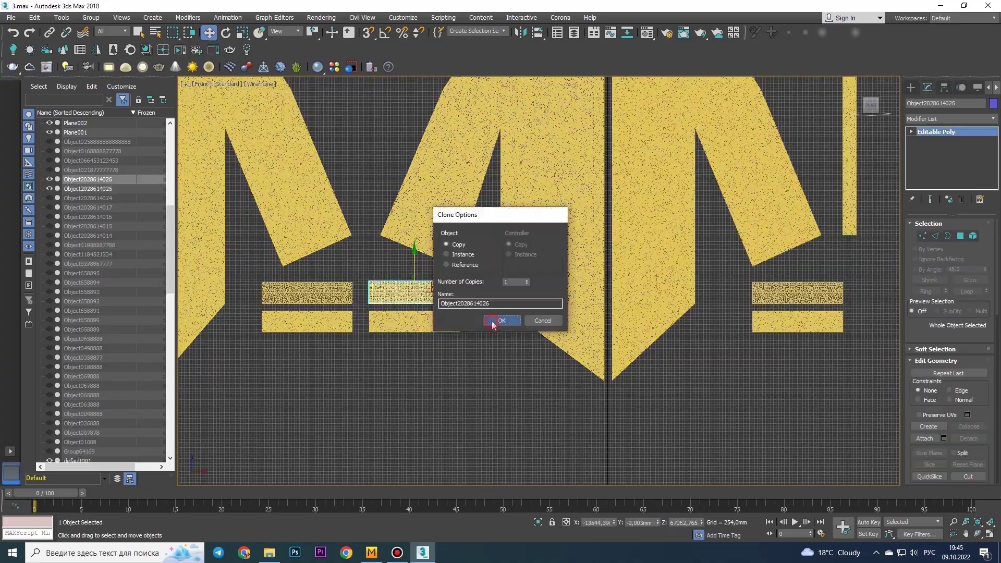
{"action": "left_click", "coordinate": [493, 321]}
Clone the shirt front panel piece as an independent Copy
{"action": "scroll", "coordinate": [565, 205], "scroll_direction": "up", "scroll_amount": 5}
{"action": "scroll", "coordinate": [565, 339], "scroll_direction": "up", "scroll_amount": 3}
{"action": "scroll", "coordinate": [574, 329], "scroll_direction": "down", "scroll_amount": 2}
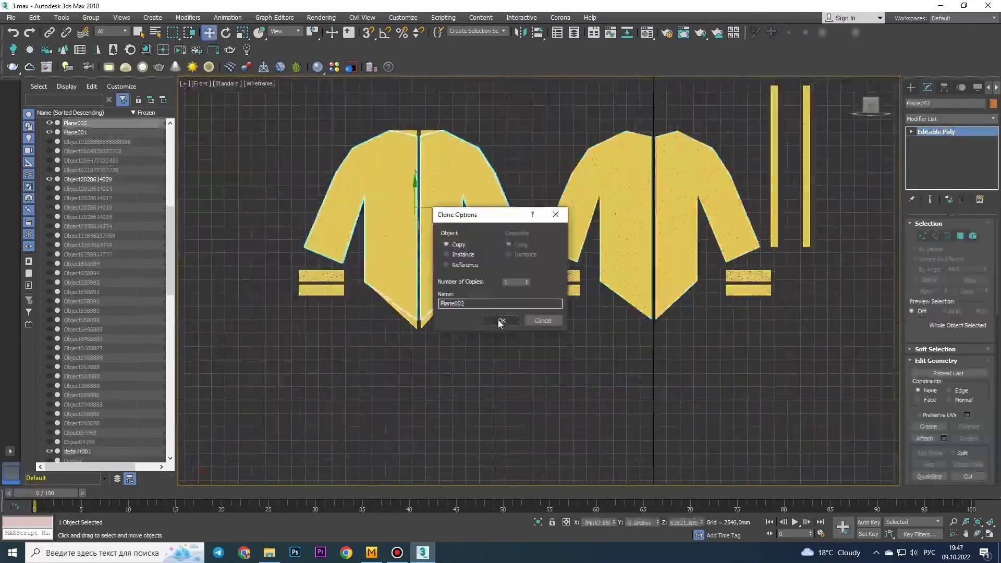
{"action": "left_click", "coordinate": [500, 320]}
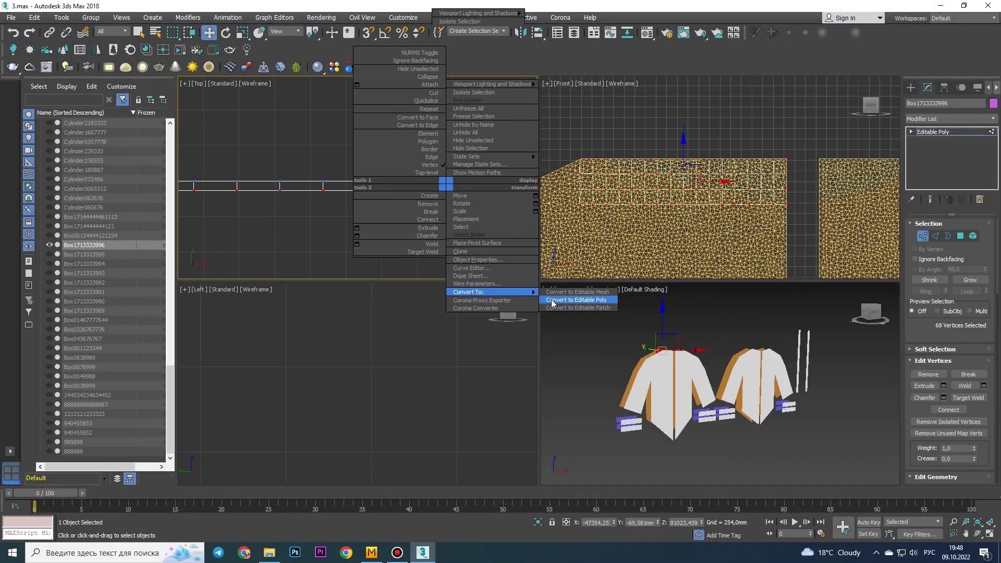
Convert the box to Editable Poly, add FFD 2x2x2, and select corner vertices for a hem-tip wedge
{"action": "left_click", "coordinate": [552, 303]}
{"action": "key", "text": "alt+w"}
{"action": "left_click", "coordinate": [950, 119]}
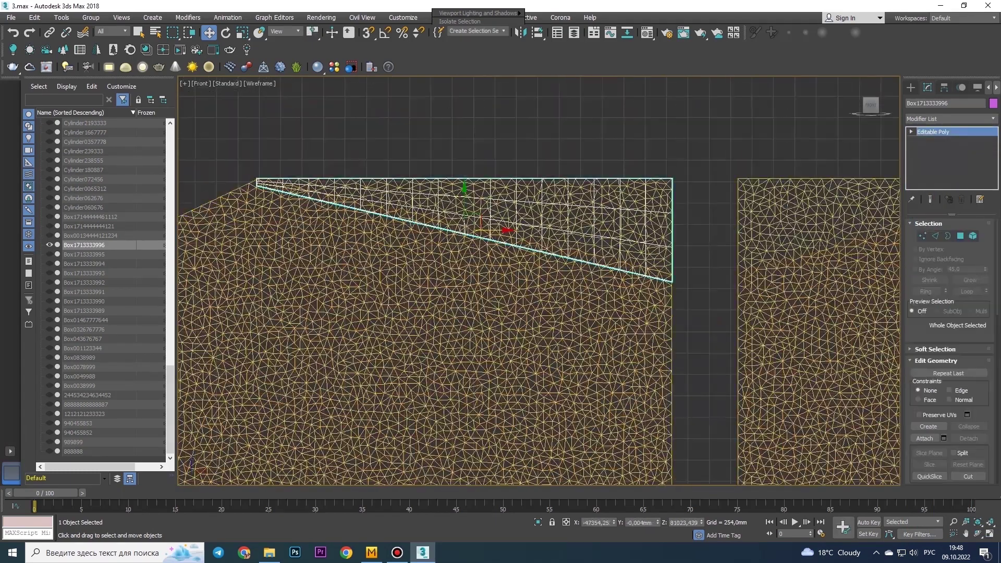
{"action": "left_click", "coordinate": [950, 119]}
{"action": "right_click", "coordinate": [659, 244]}
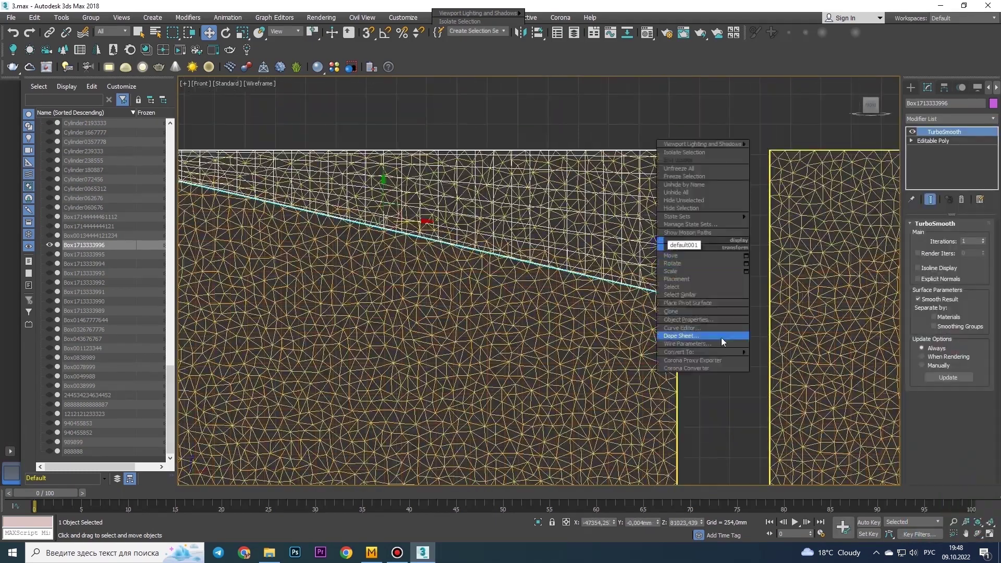
{"action": "left_click_drag", "start_coordinate": [725, 109], "coordinate": [637, 180]}
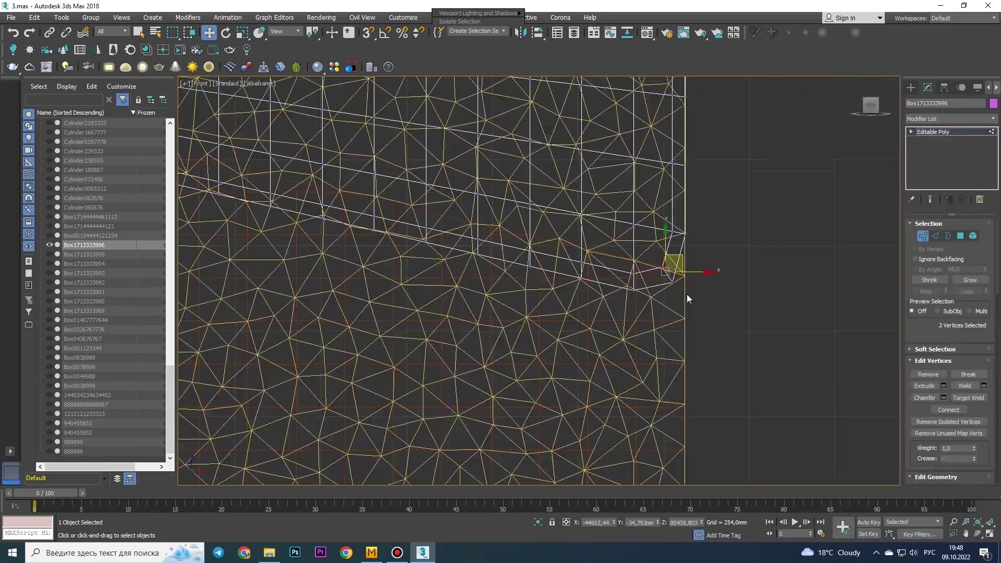
{"action": "scroll", "coordinate": [687, 296], "scroll_direction": "up", "scroll_amount": 3}
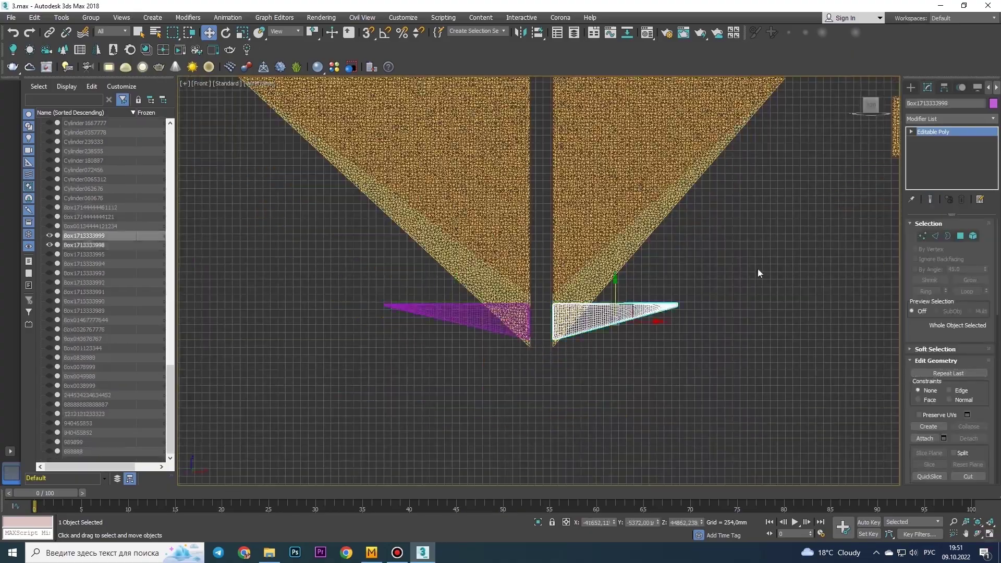
Add FFD 2x2x2 to the triangle and edit its control points to match the slanted panel edge
{"action": "left_click", "coordinate": [952, 118]}
{"action": "left_click", "coordinate": [961, 245]}
{"action": "scroll", "coordinate": [461, 336], "scroll_direction": "up", "scroll_amount": 5}
{"action": "scroll", "coordinate": [589, 364], "scroll_direction": "up", "scroll_amount": 3}
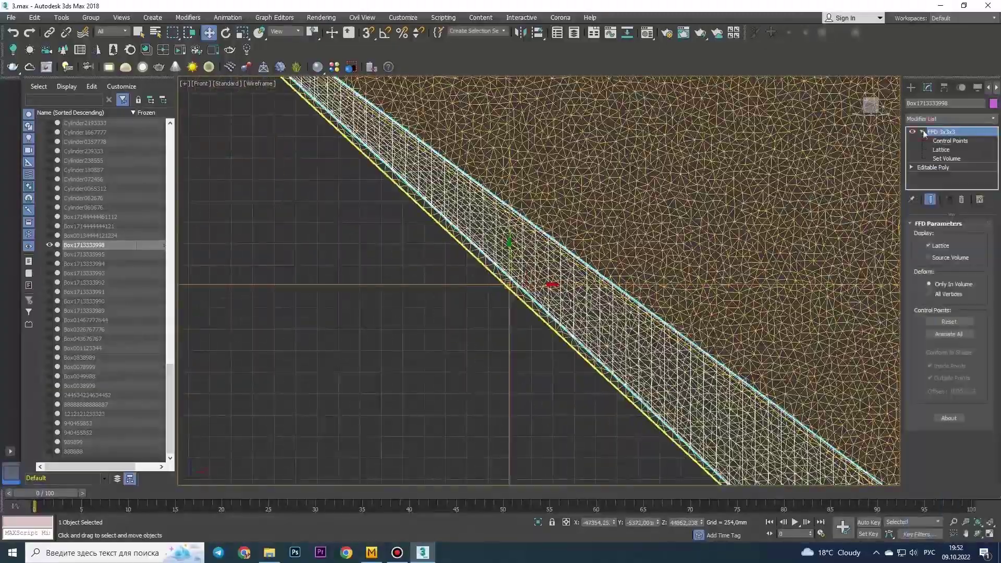
{"action": "left_click", "coordinate": [938, 140]}
{"action": "scroll", "coordinate": [476, 325], "scroll_direction": "down", "scroll_amount": 5}
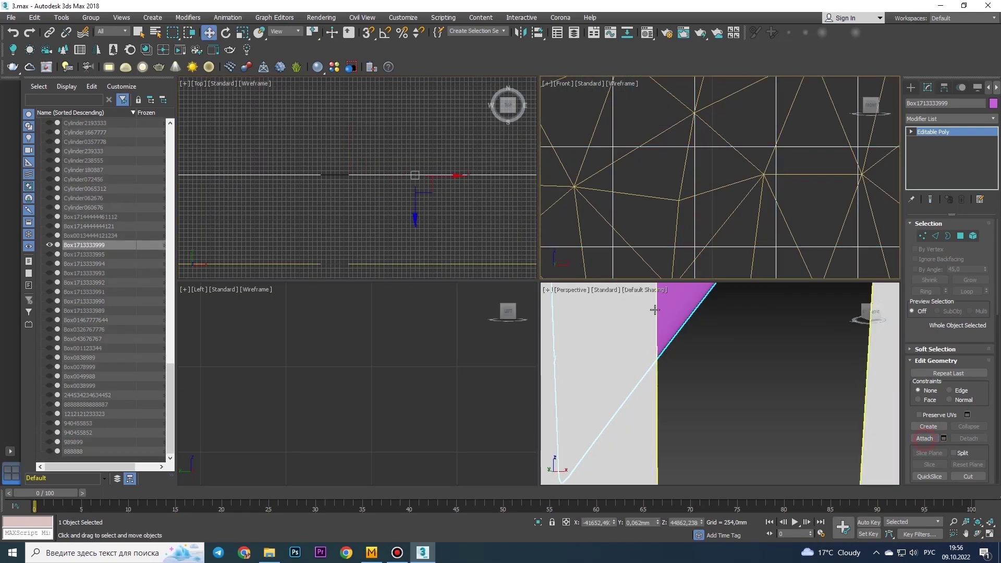
Maximize the Top view, then add a UVW Map modifier and delete it again
{"action": "key", "text": "alt+w"}
{"action": "scroll", "coordinate": [713, 331], "scroll_direction": "up", "scroll_amount": 5}
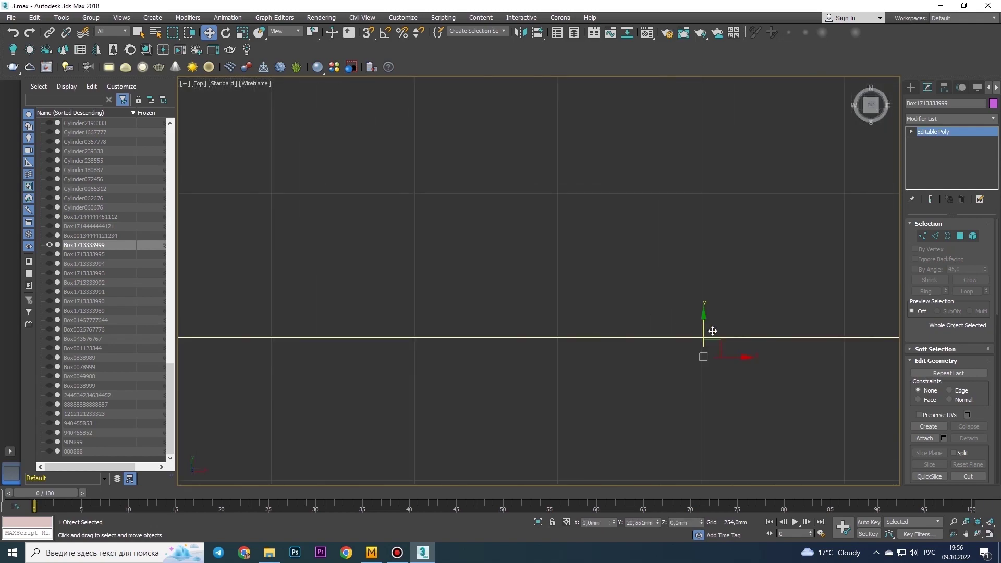
{"action": "key", "text": "alt+w"}
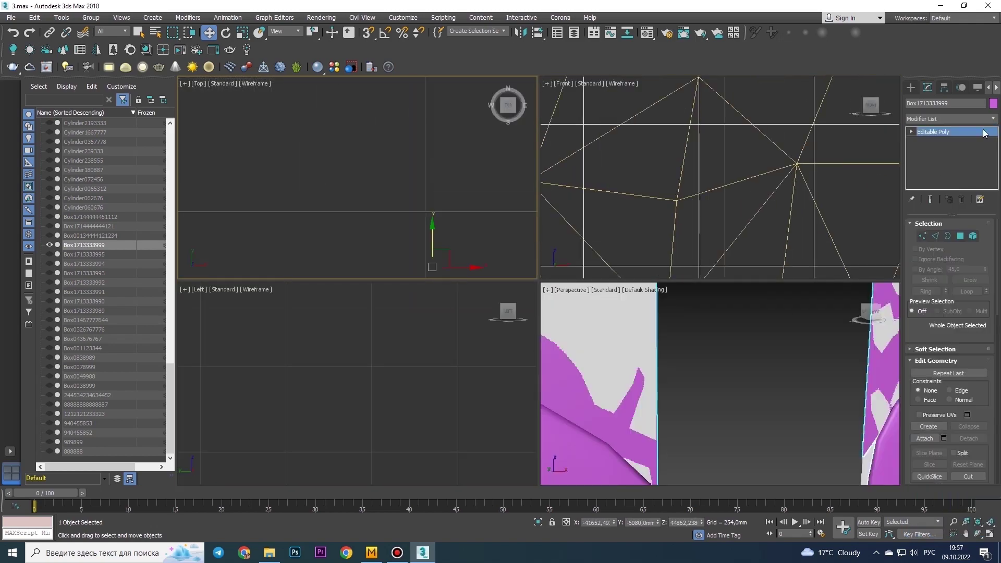
{"action": "left_click", "coordinate": [949, 119]}
{"action": "left_click", "coordinate": [928, 431]}
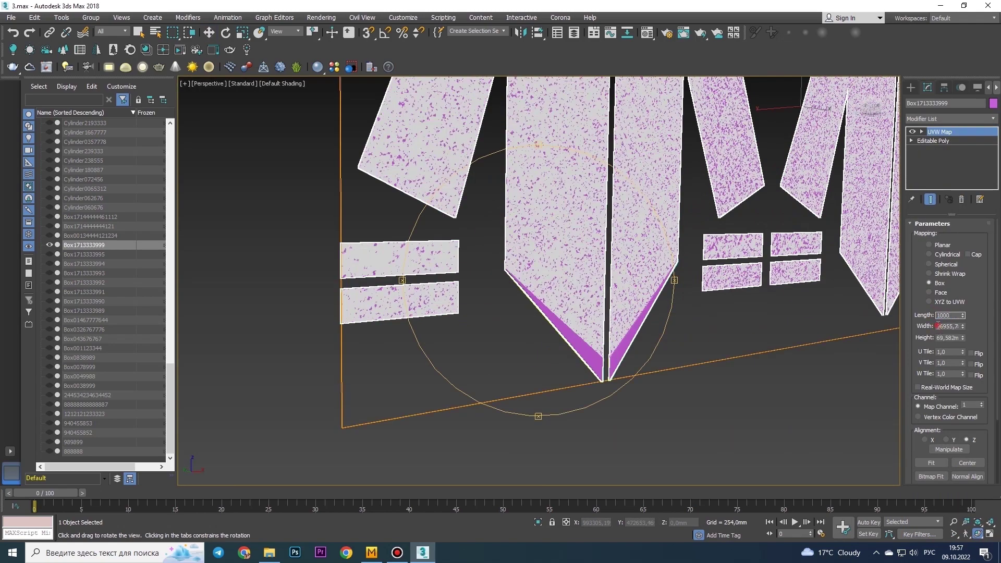
{"action": "left_click", "coordinate": [961, 199]}
Add Skin Wrap to the shirt, then move the F letter pieces onto the front panels
{"action": "scroll", "coordinate": [574, 261], "scroll_direction": "down", "scroll_amount": 5}
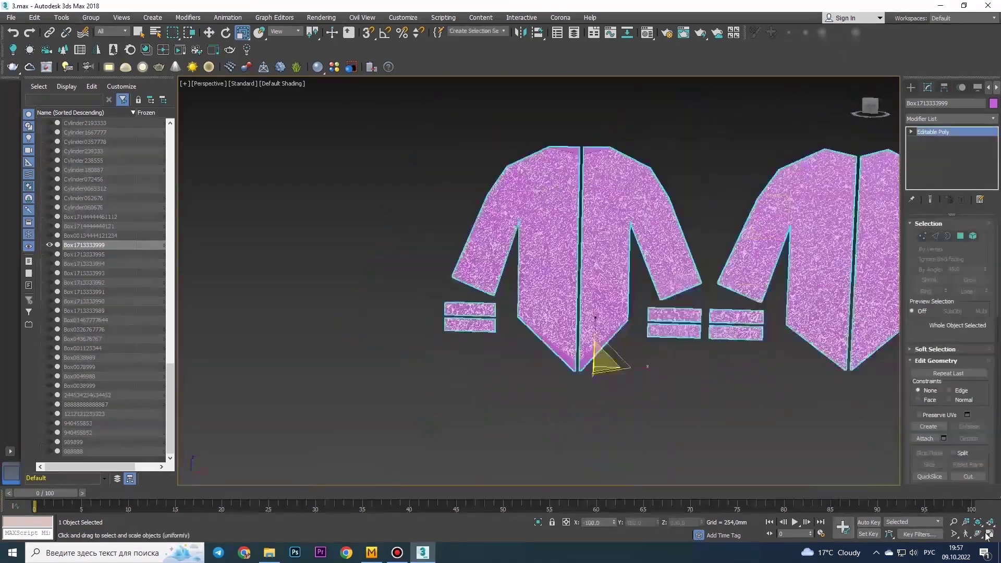
{"action": "left_click", "coordinate": [987, 537]}
{"action": "left_click", "coordinate": [949, 119]}
{"action": "left_click", "coordinate": [934, 217]}
{"action": "key", "text": "w"}
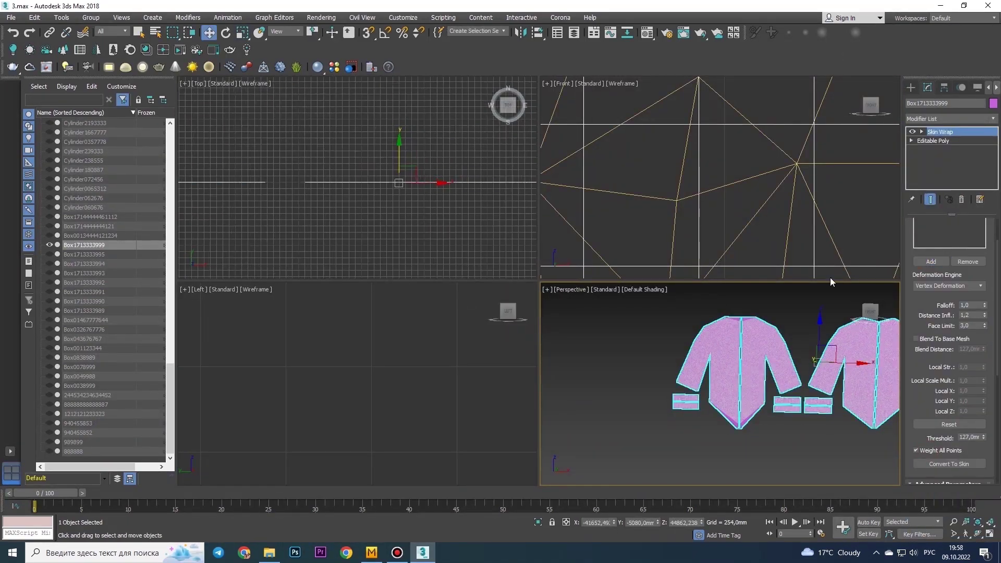
{"action": "key", "text": "w"}
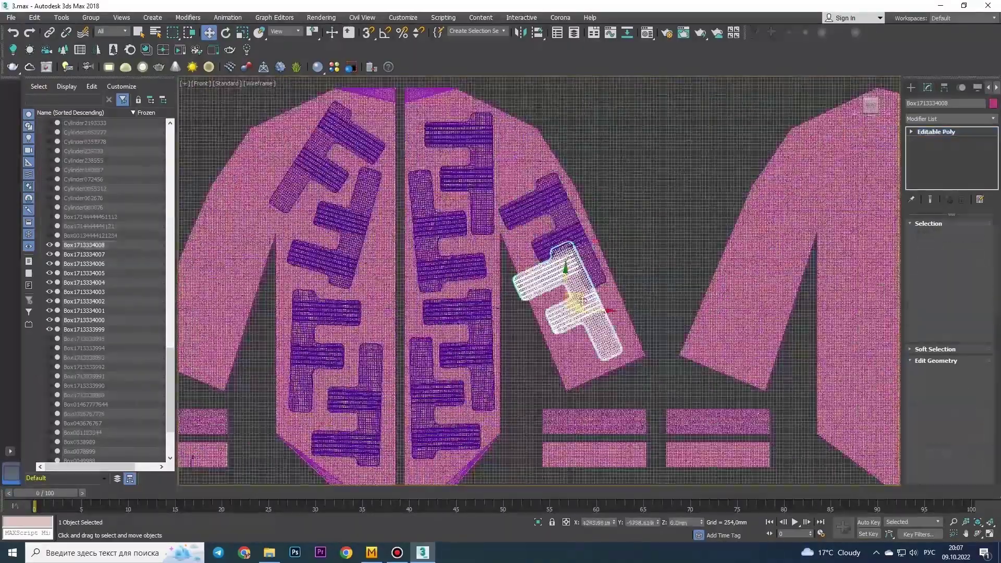
Zoom into the Front view to place more F letter pieces on the sleeves
{"action": "scroll", "coordinate": [567, 237], "scroll_direction": "up", "scroll_amount": 3}
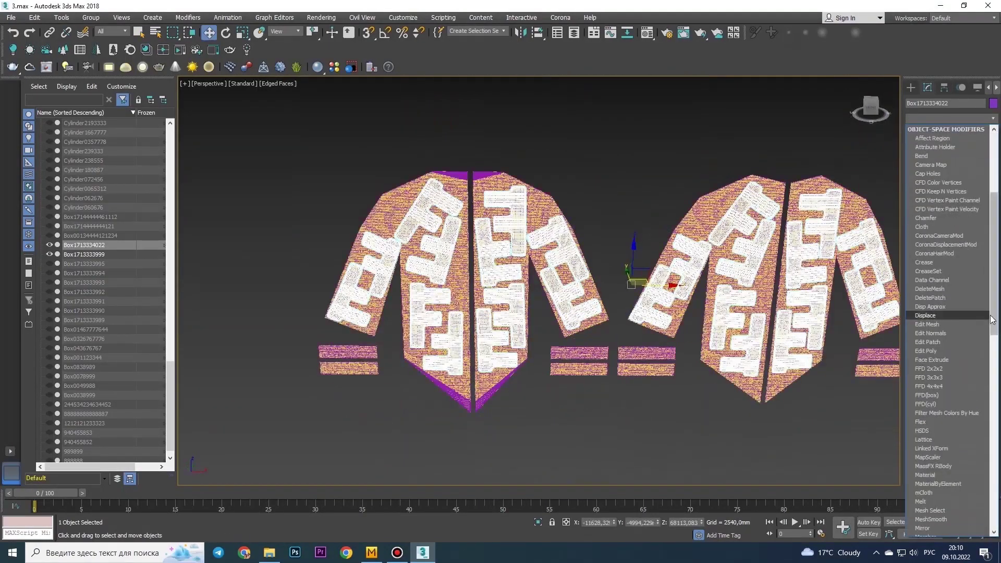
{"action": "left_click", "coordinate": [964, 431]}
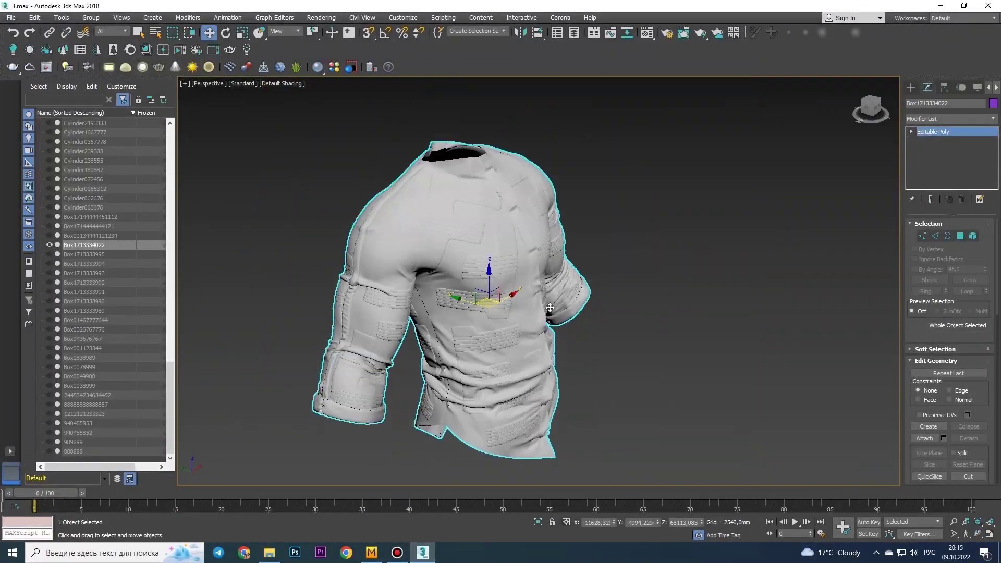
Orbit around the shirted character, toggling Edged Faces on and back to Default Shading
{"action": "middle_click_drag", "start_coordinate": [550, 308], "coordinate": [633, 328], "text": "alt"}
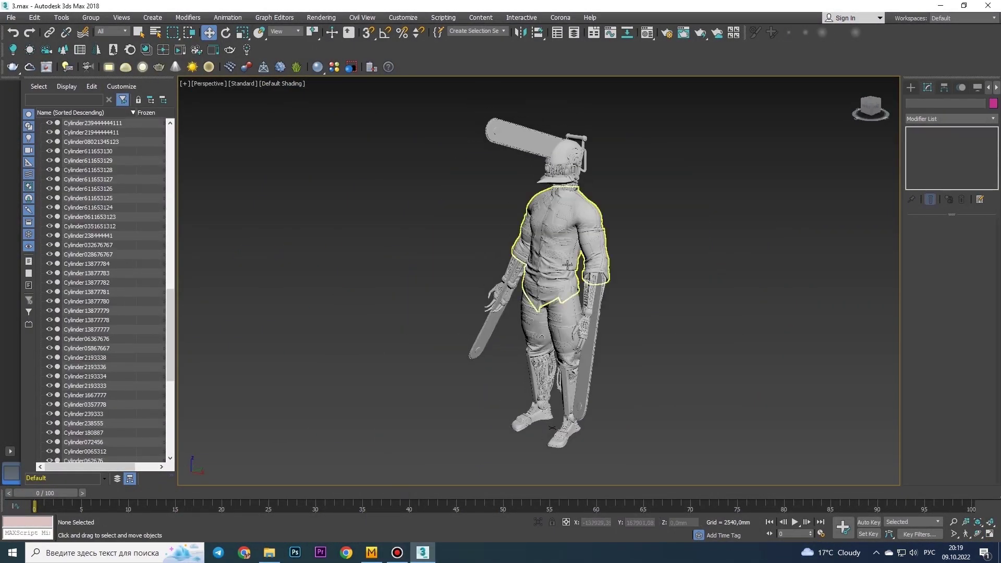
{"action": "mouse_move", "coordinate": [586, 288]}
{"action": "left_mouse_down"}
{"action": "mouse_move", "coordinate": [642, 275]}
{"action": "mouse_move", "coordinate": [572, 286]}
{"action": "left_mouse_up"}
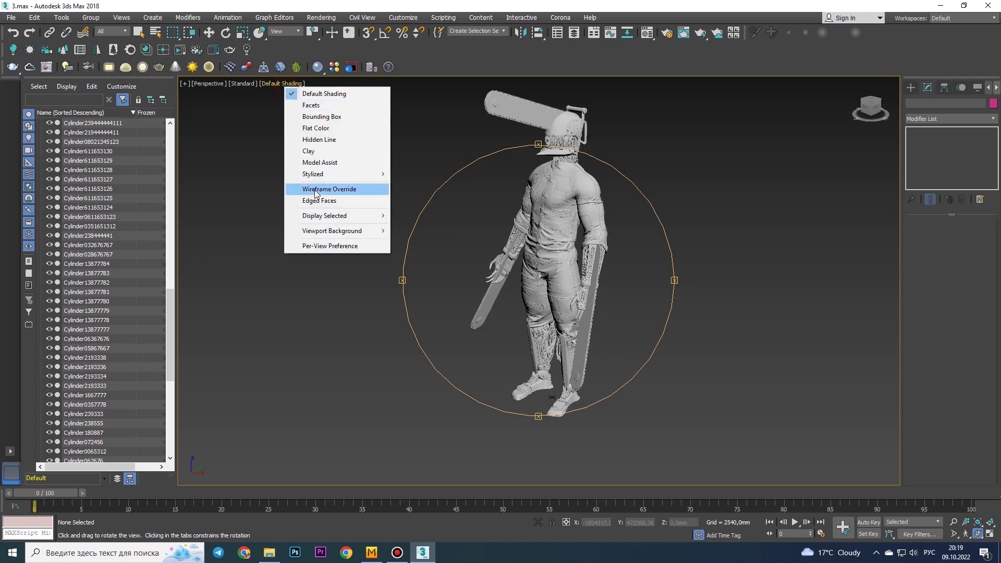
{"action": "left_click", "coordinate": [318, 200]}
{"action": "scroll", "coordinate": [585, 292], "scroll_direction": "up", "scroll_amount": 5}
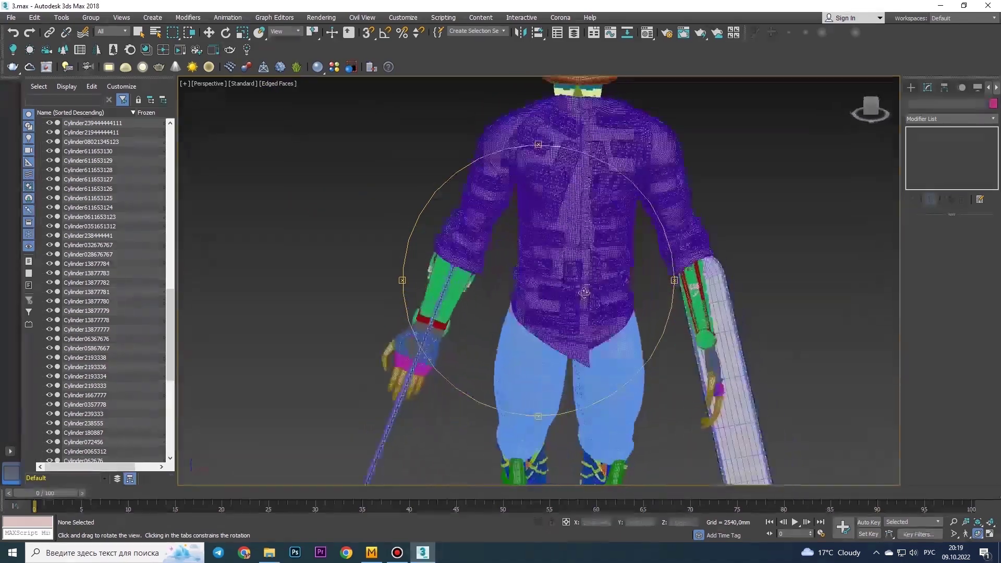
{"action": "left_click_drag", "start_coordinate": [584, 292], "coordinate": [559, 338]}
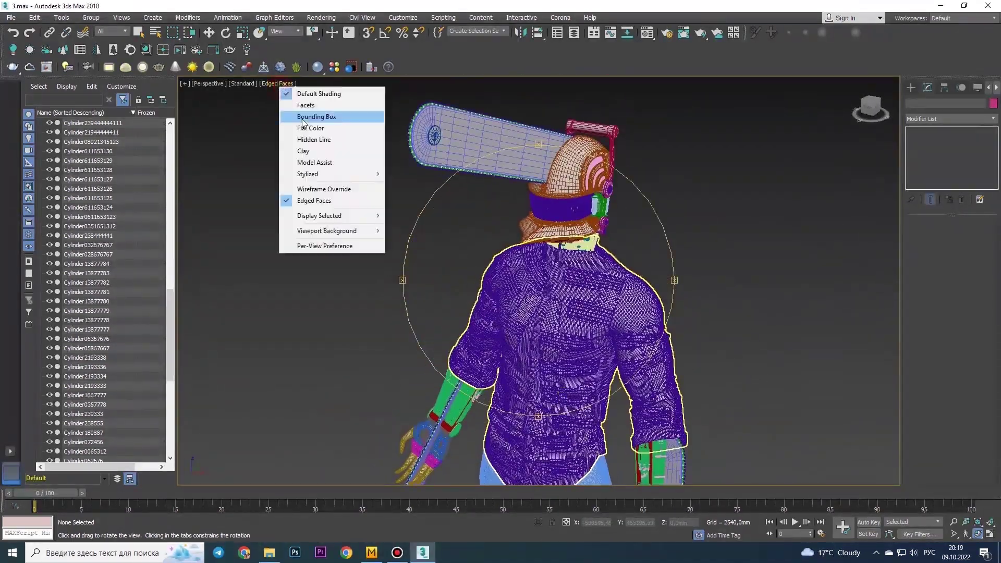
{"action": "left_click", "coordinate": [314, 201]}
{"action": "left_click_drag", "start_coordinate": [553, 292], "coordinate": [534, 250]}
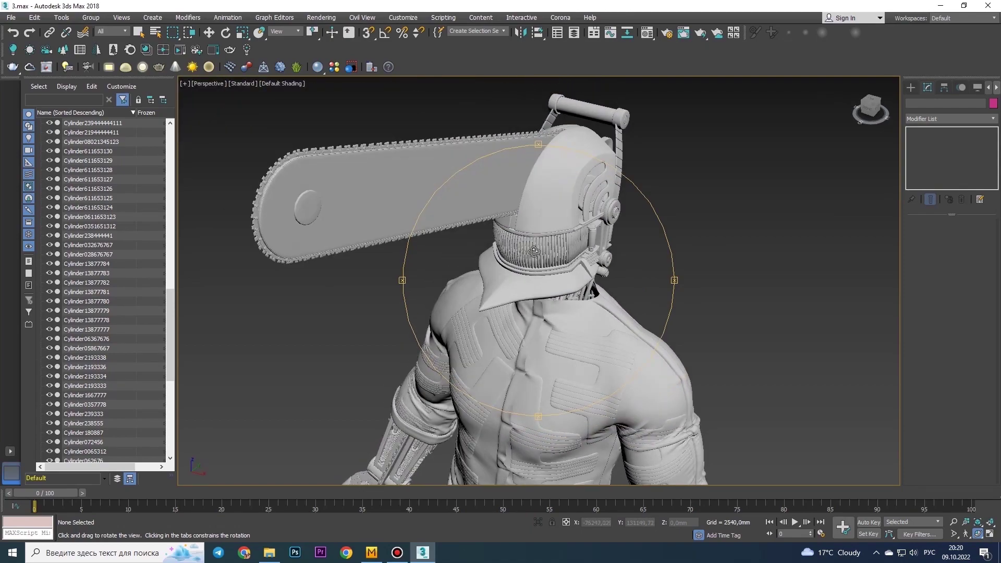